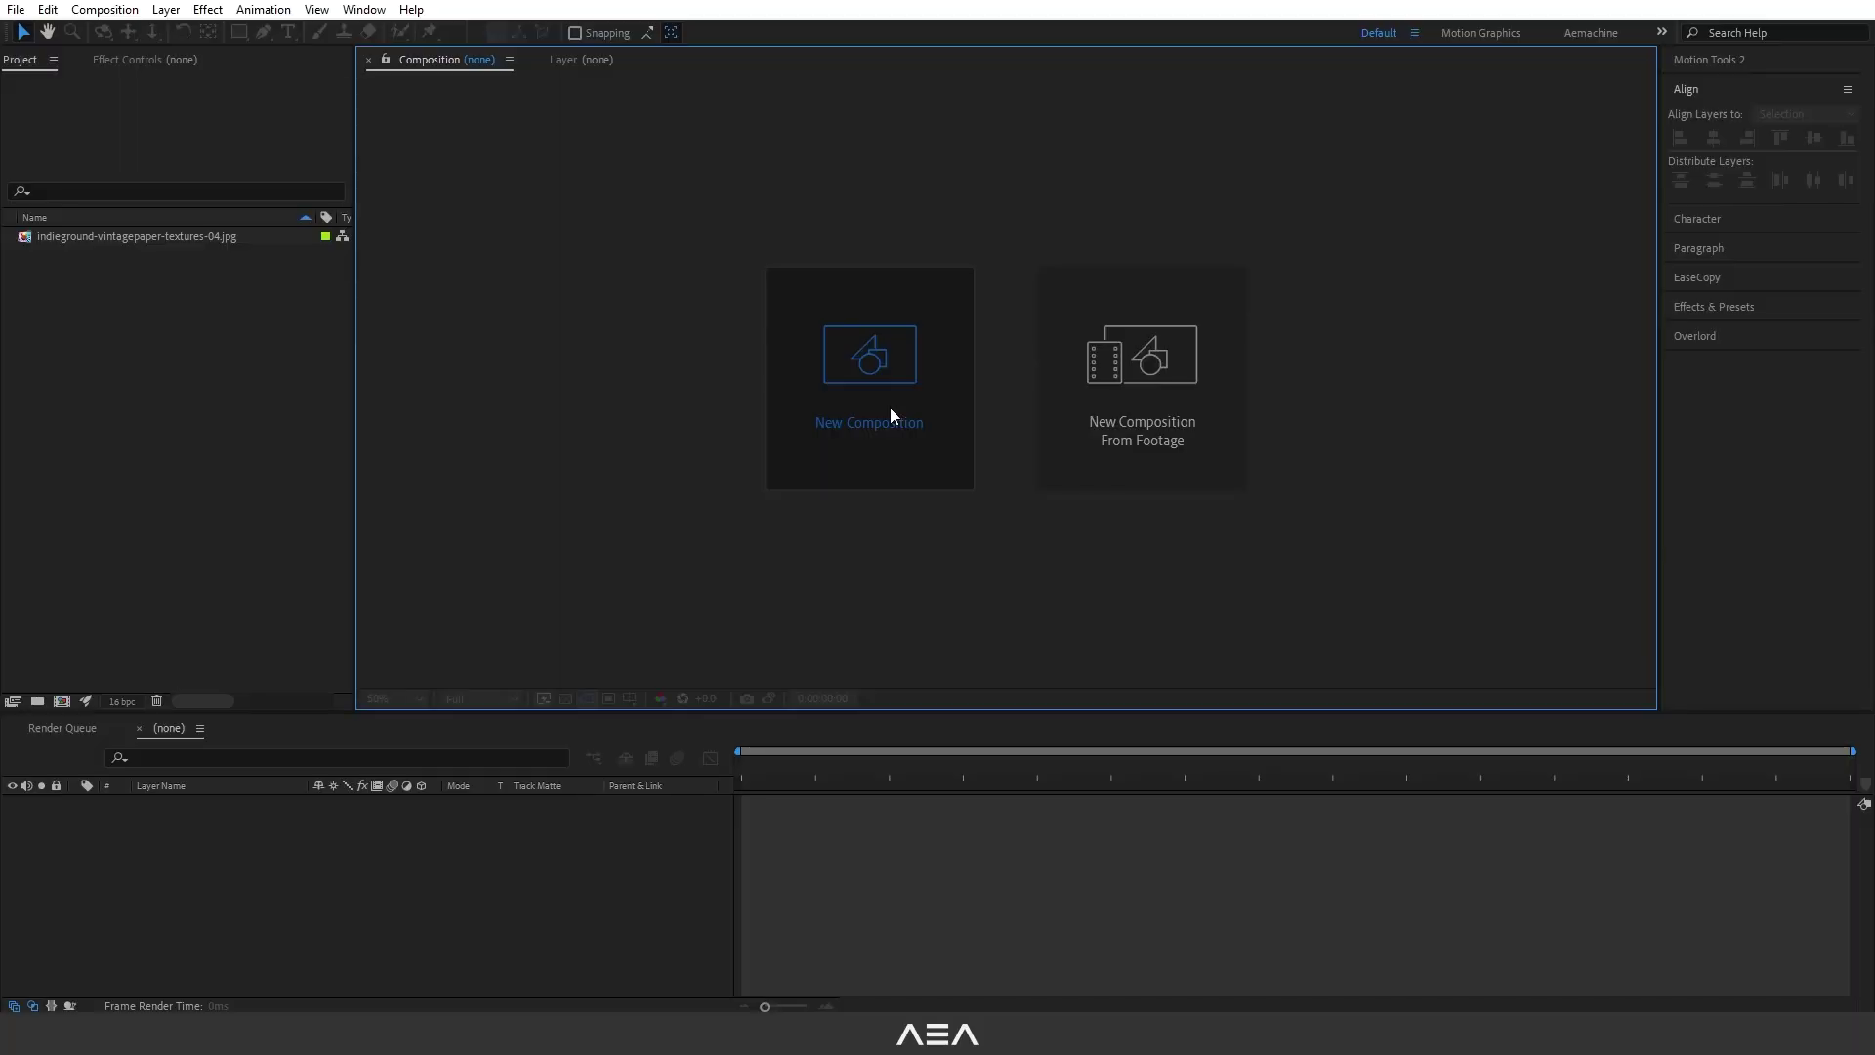
Create the 'Bleeding Ink Text Animation' comp, 0:00:06:00 long, with a black background
left_click(890, 410)
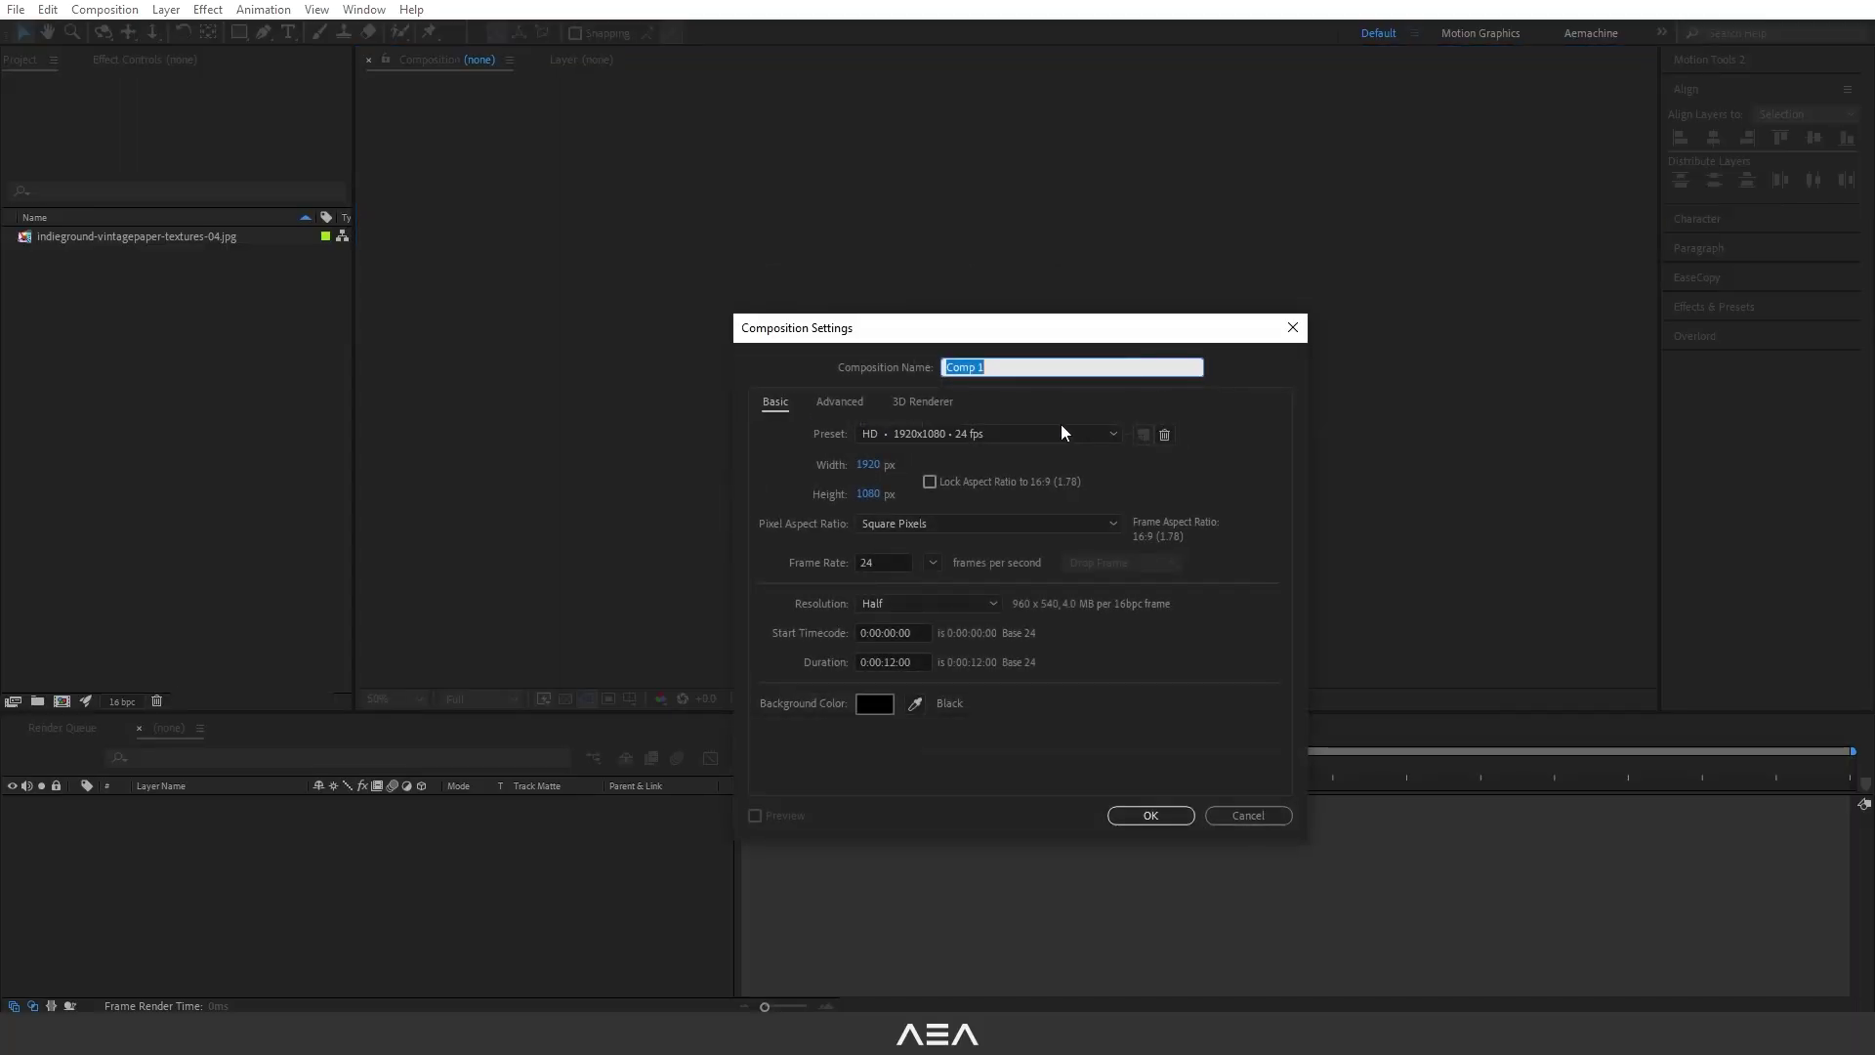
type("Bleeding Ink Text Animation")
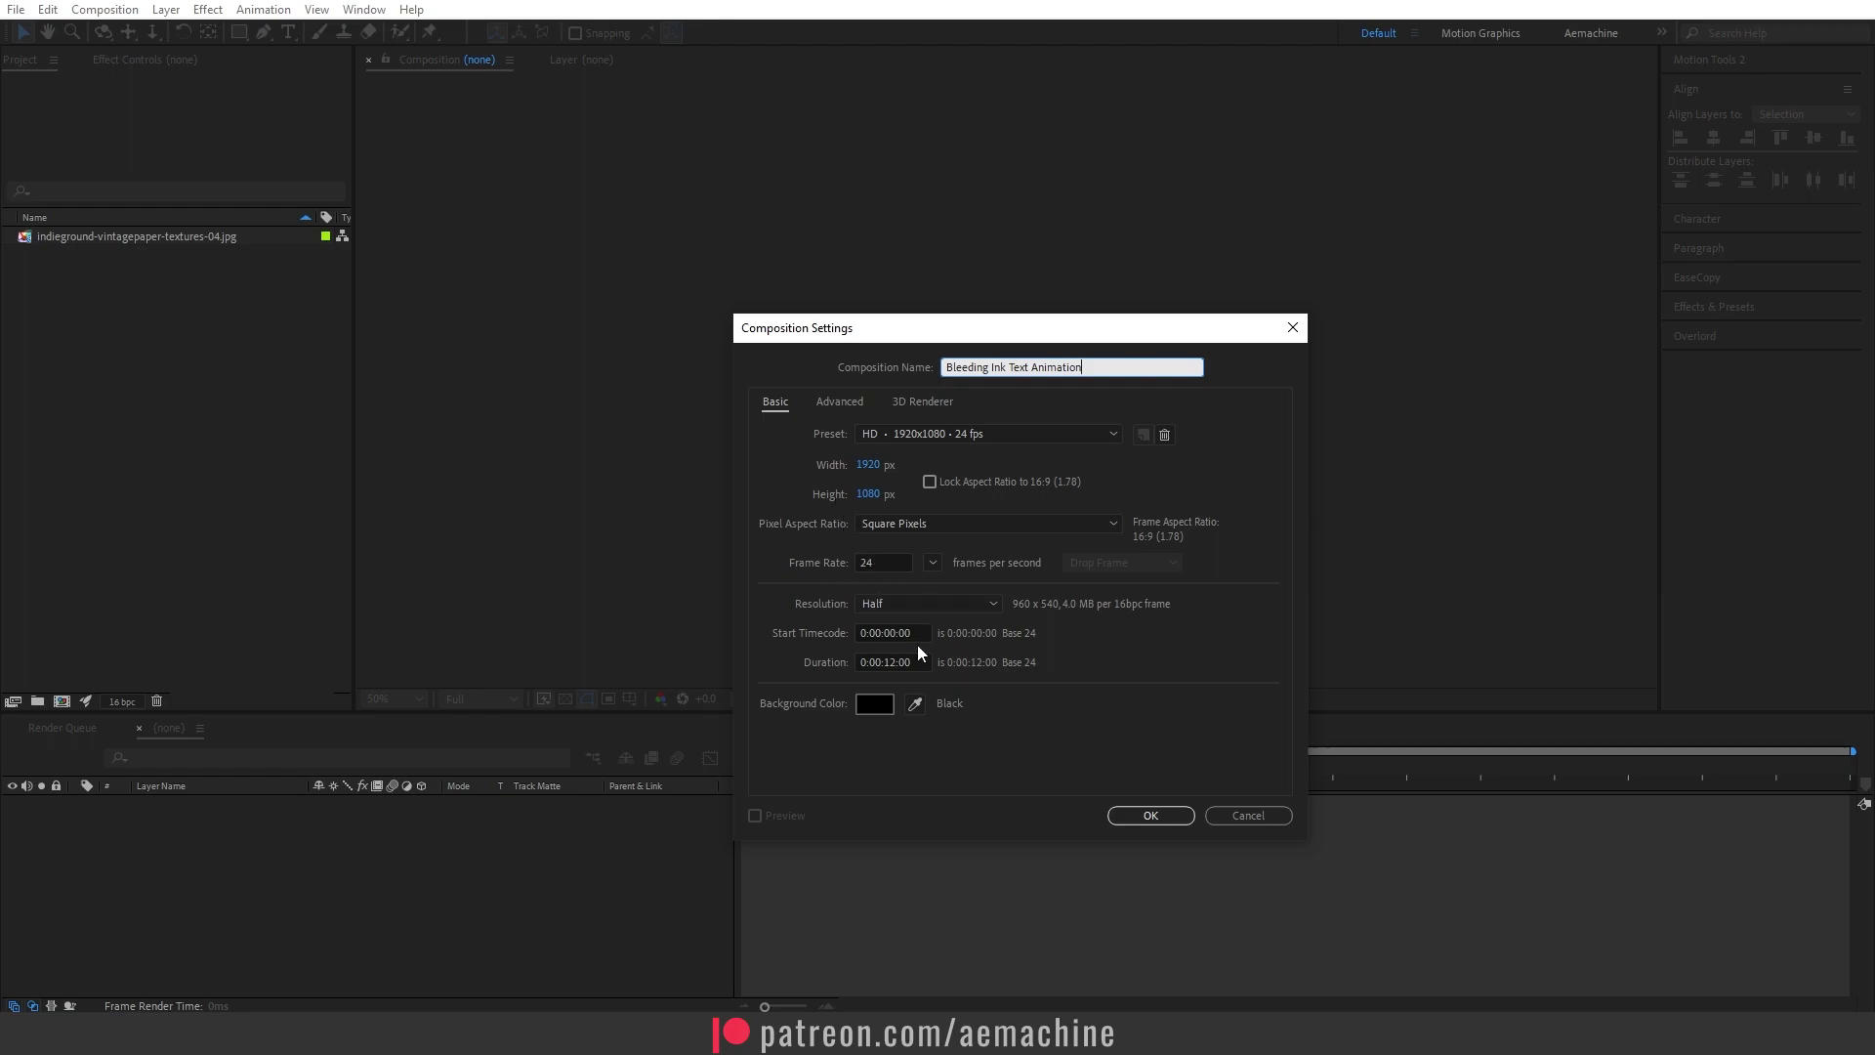
left_click_drag(923, 662, 750, 666)
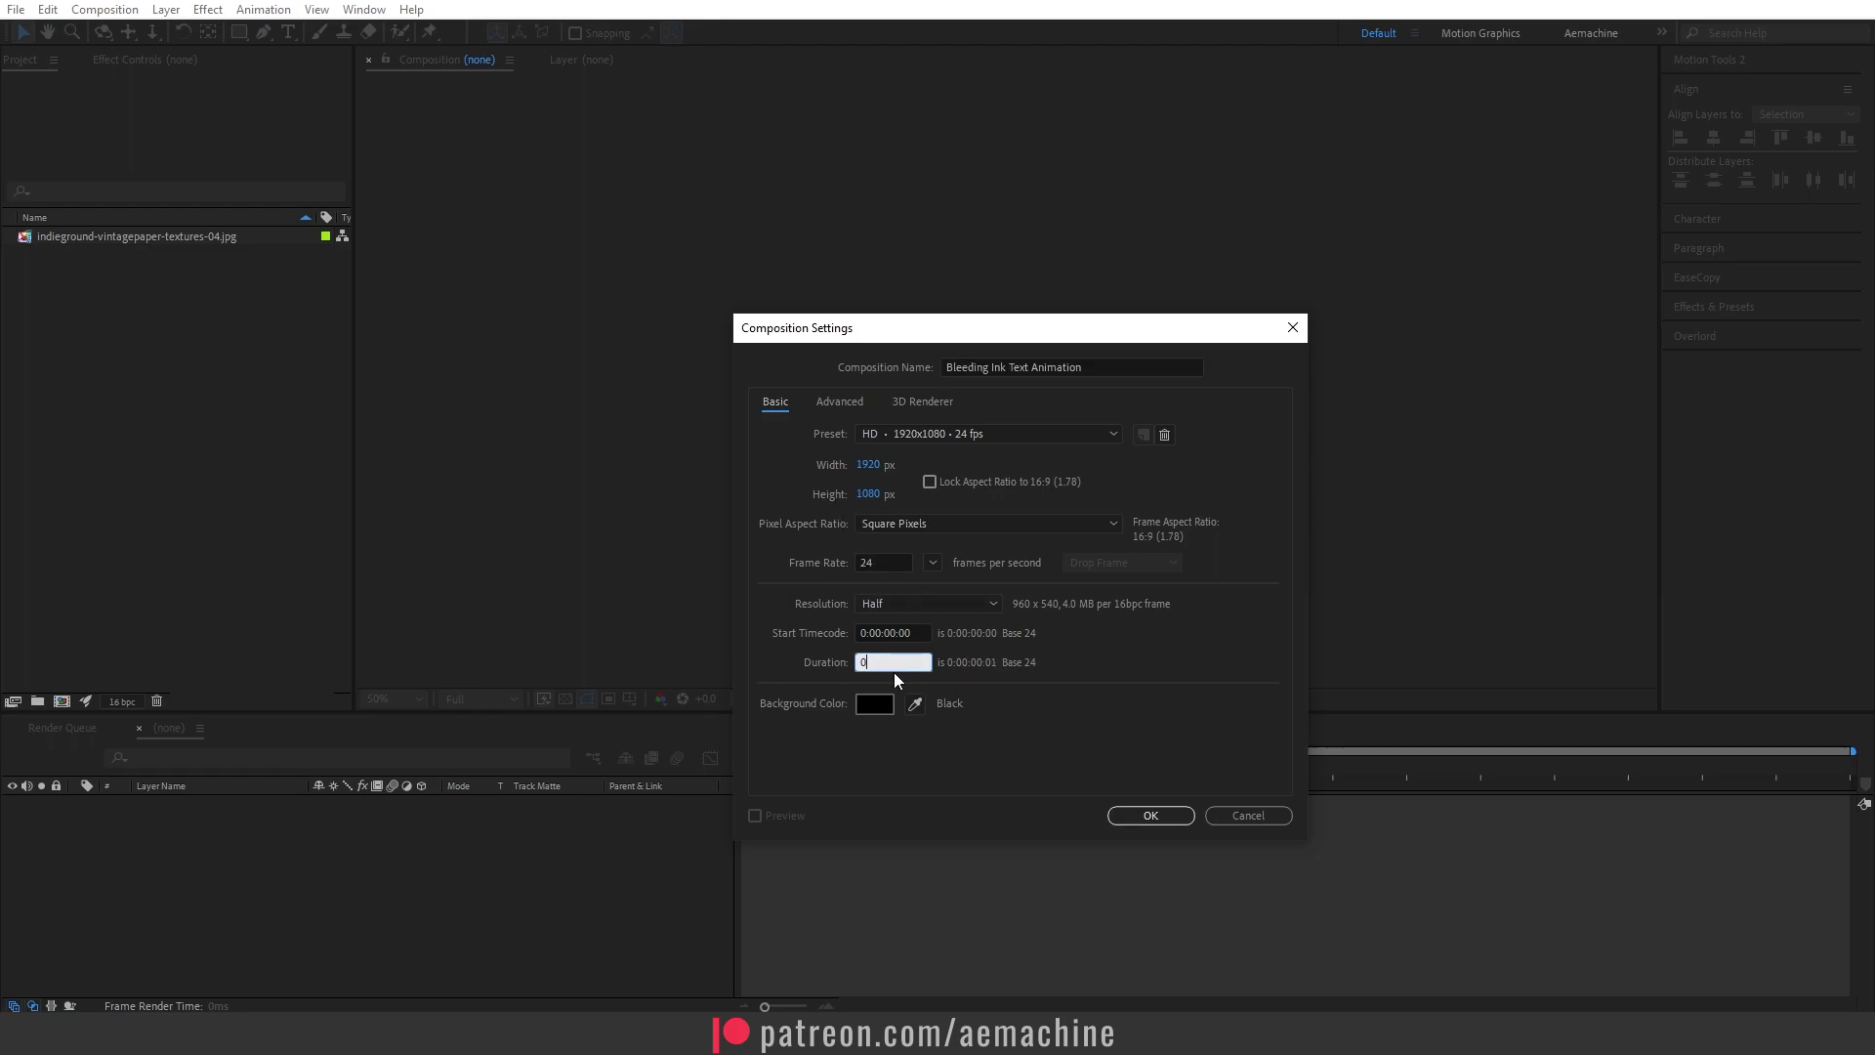
left_click(965, 727)
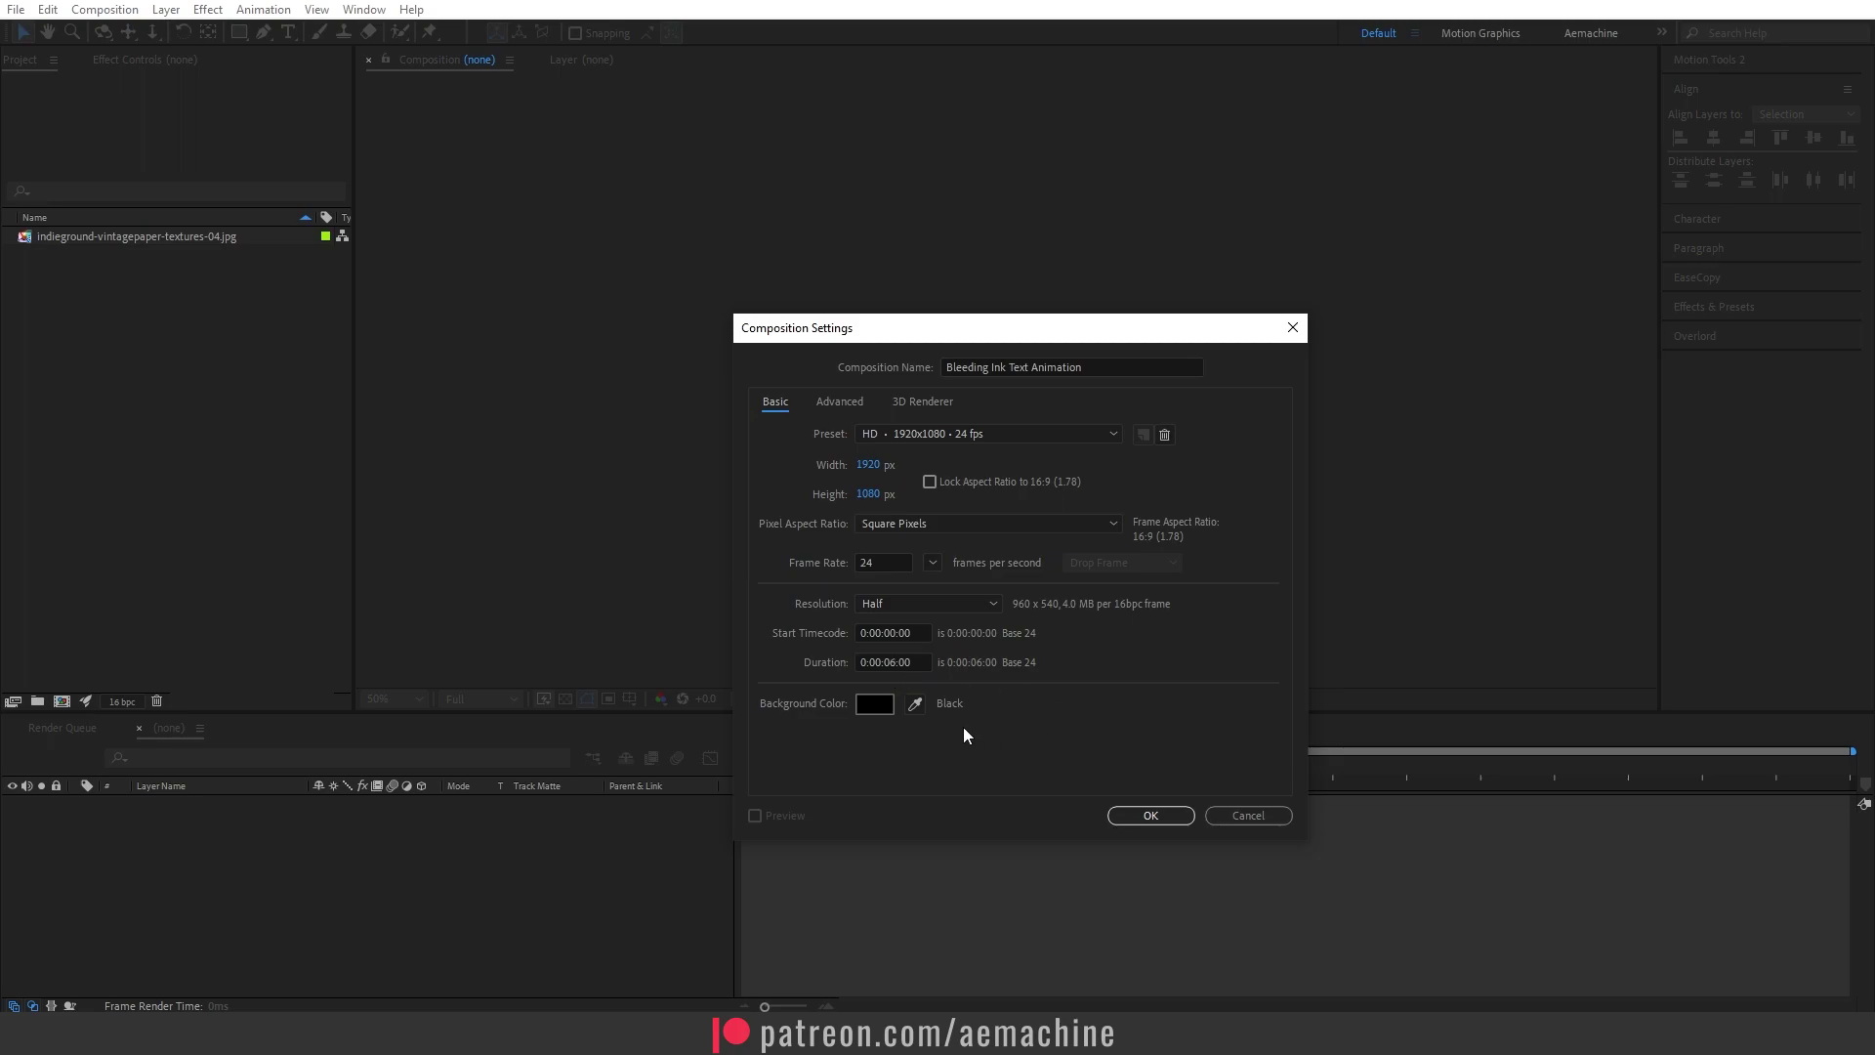
left_click(885, 703)
left_click(903, 513)
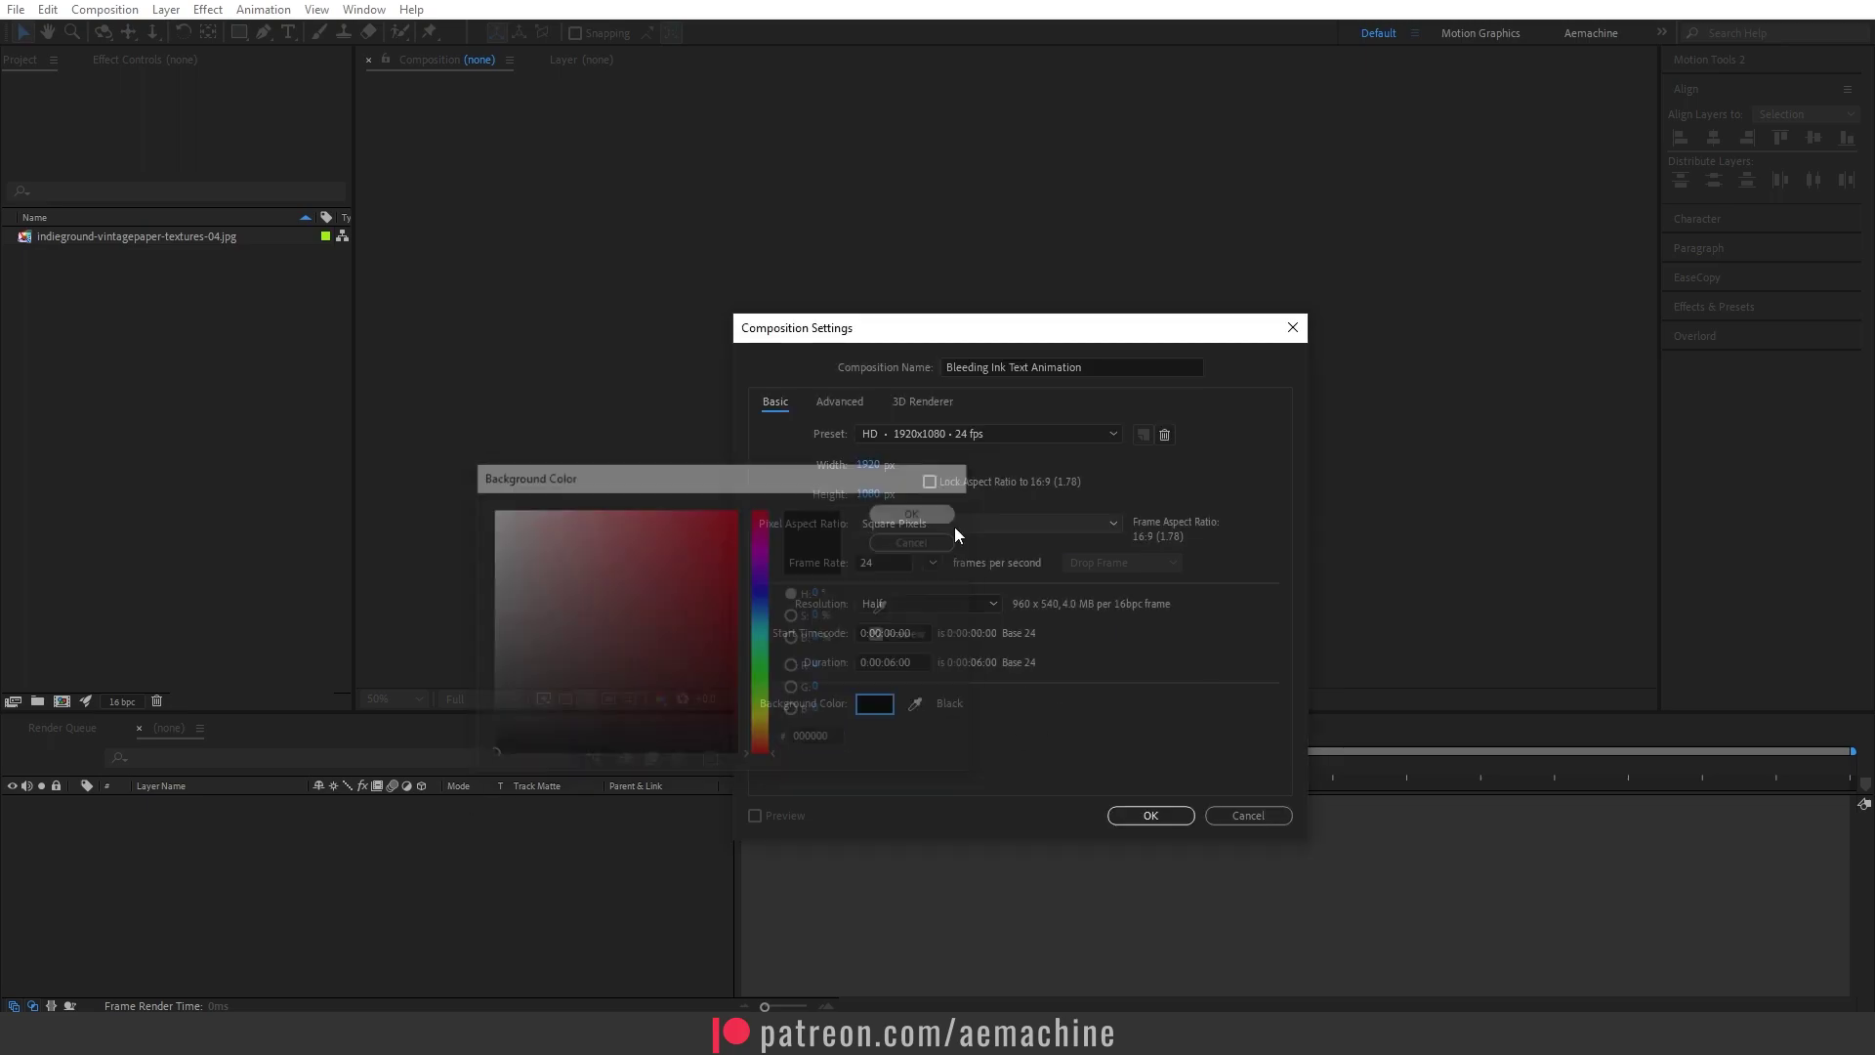
left_click(1151, 816)
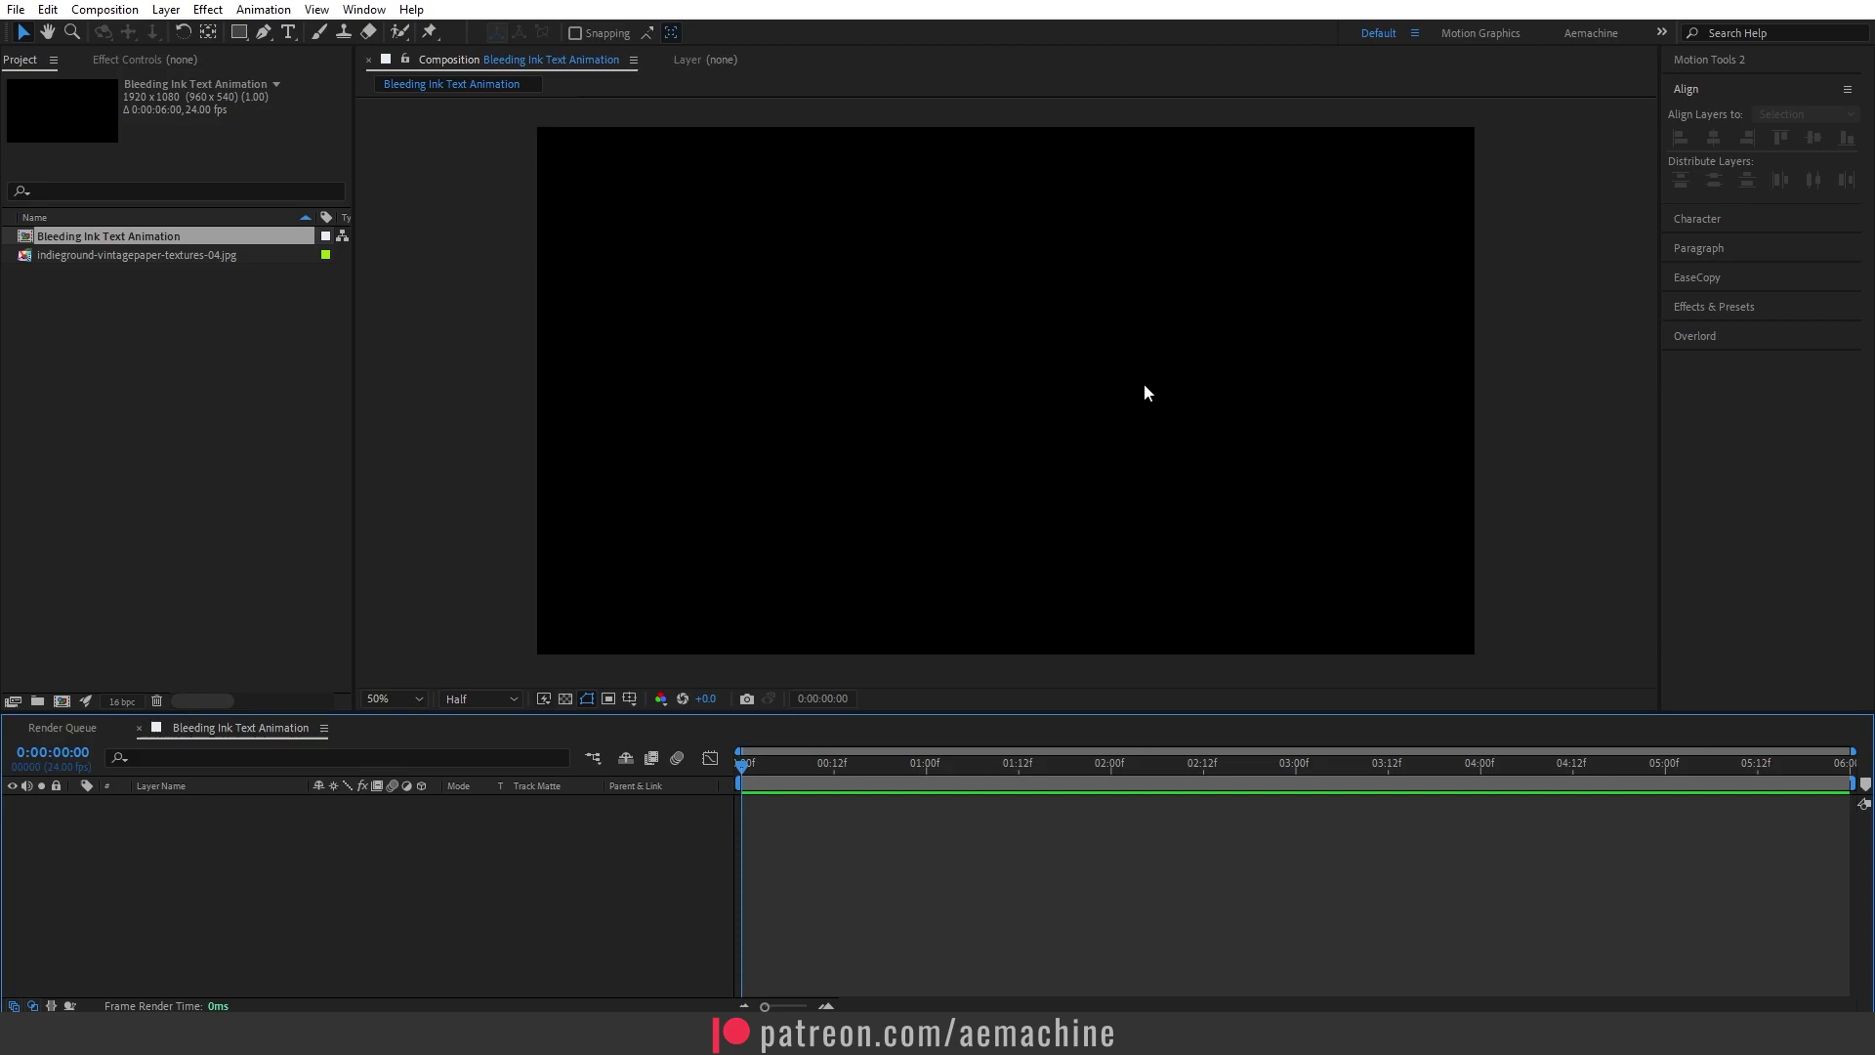
Type the word INK as a new text layer in the composition
left_click(287, 36)
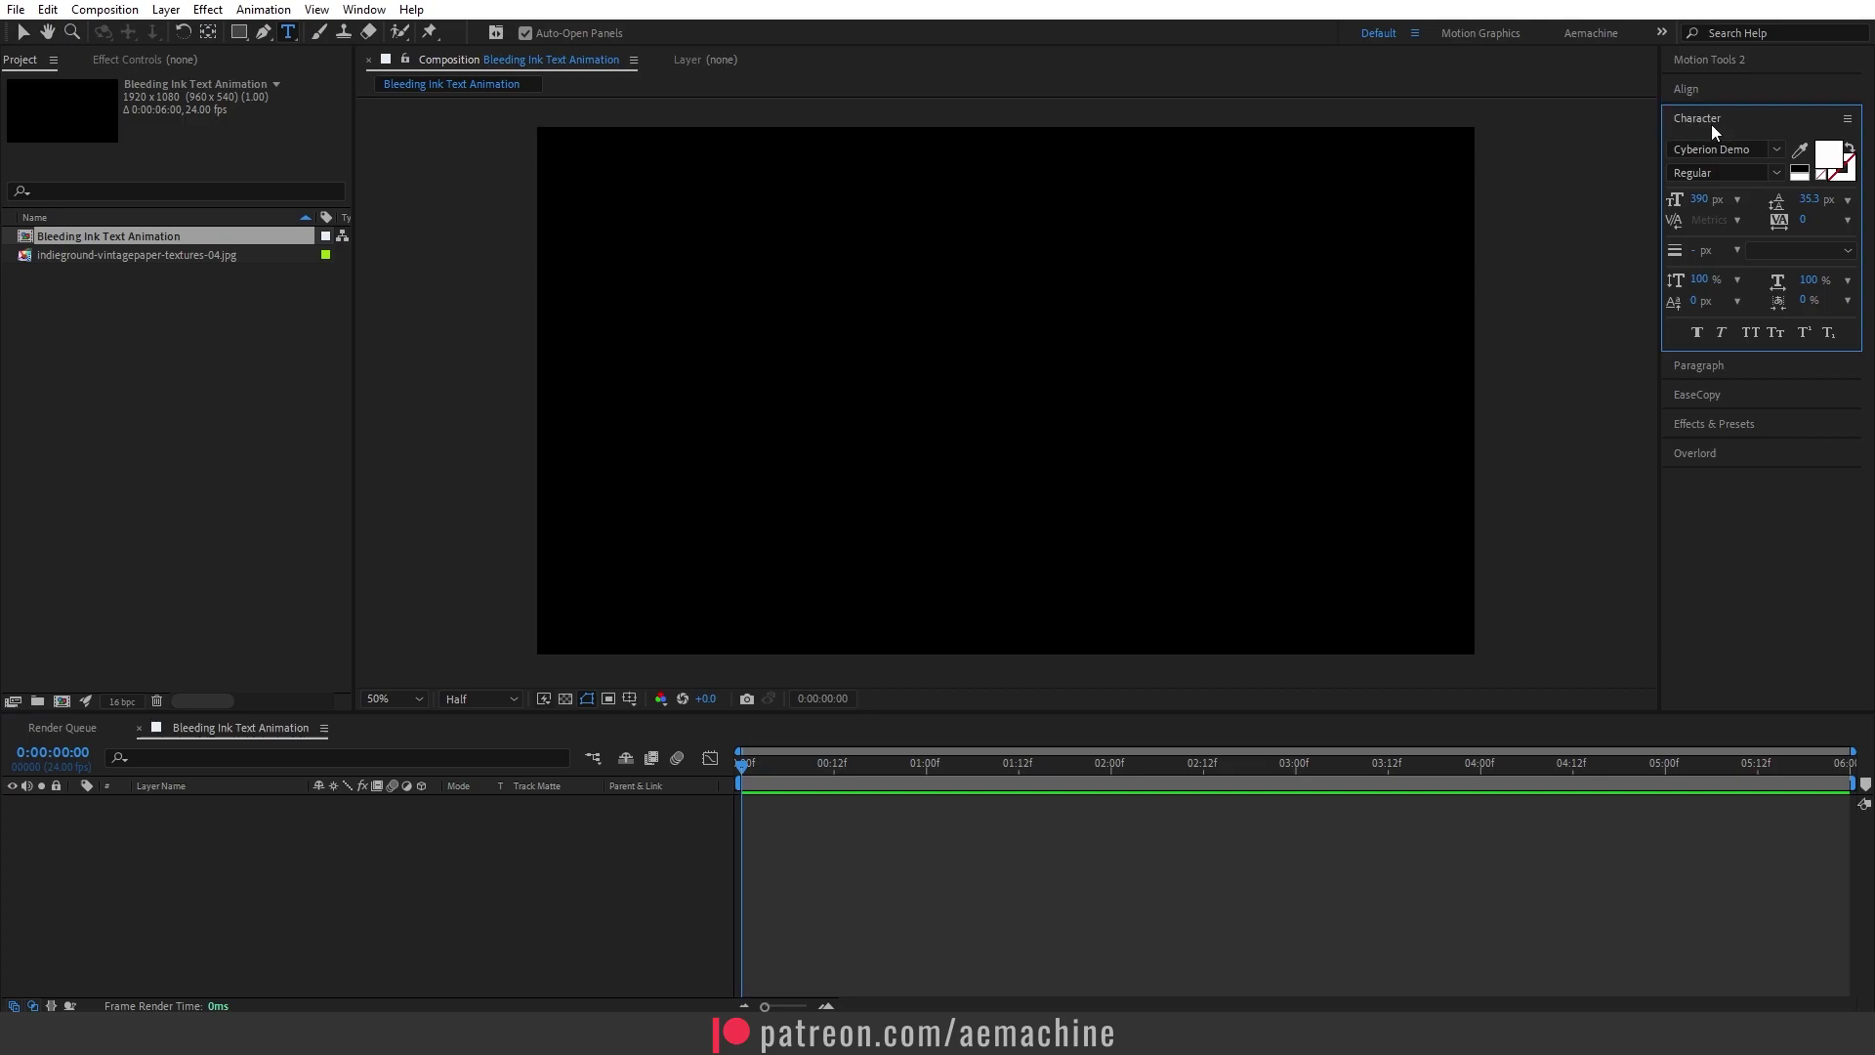
left_click(378, 13)
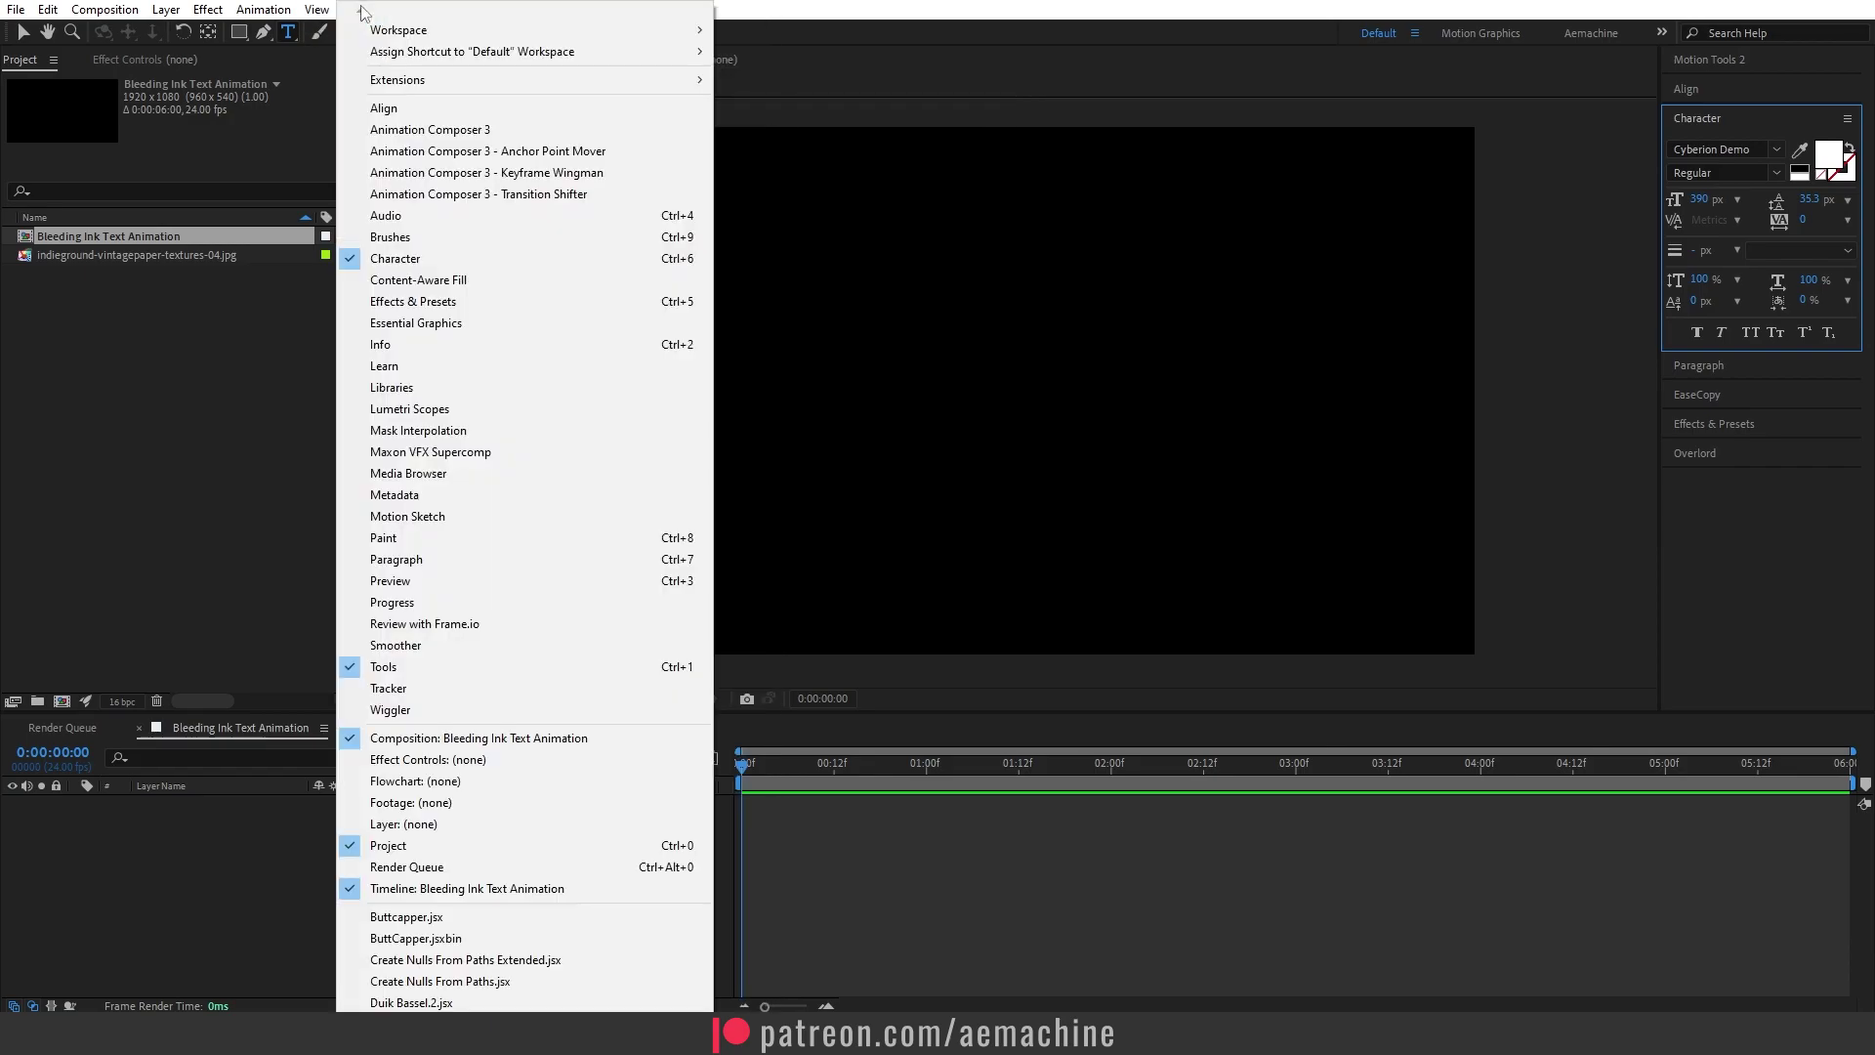
left_click(1081, 8)
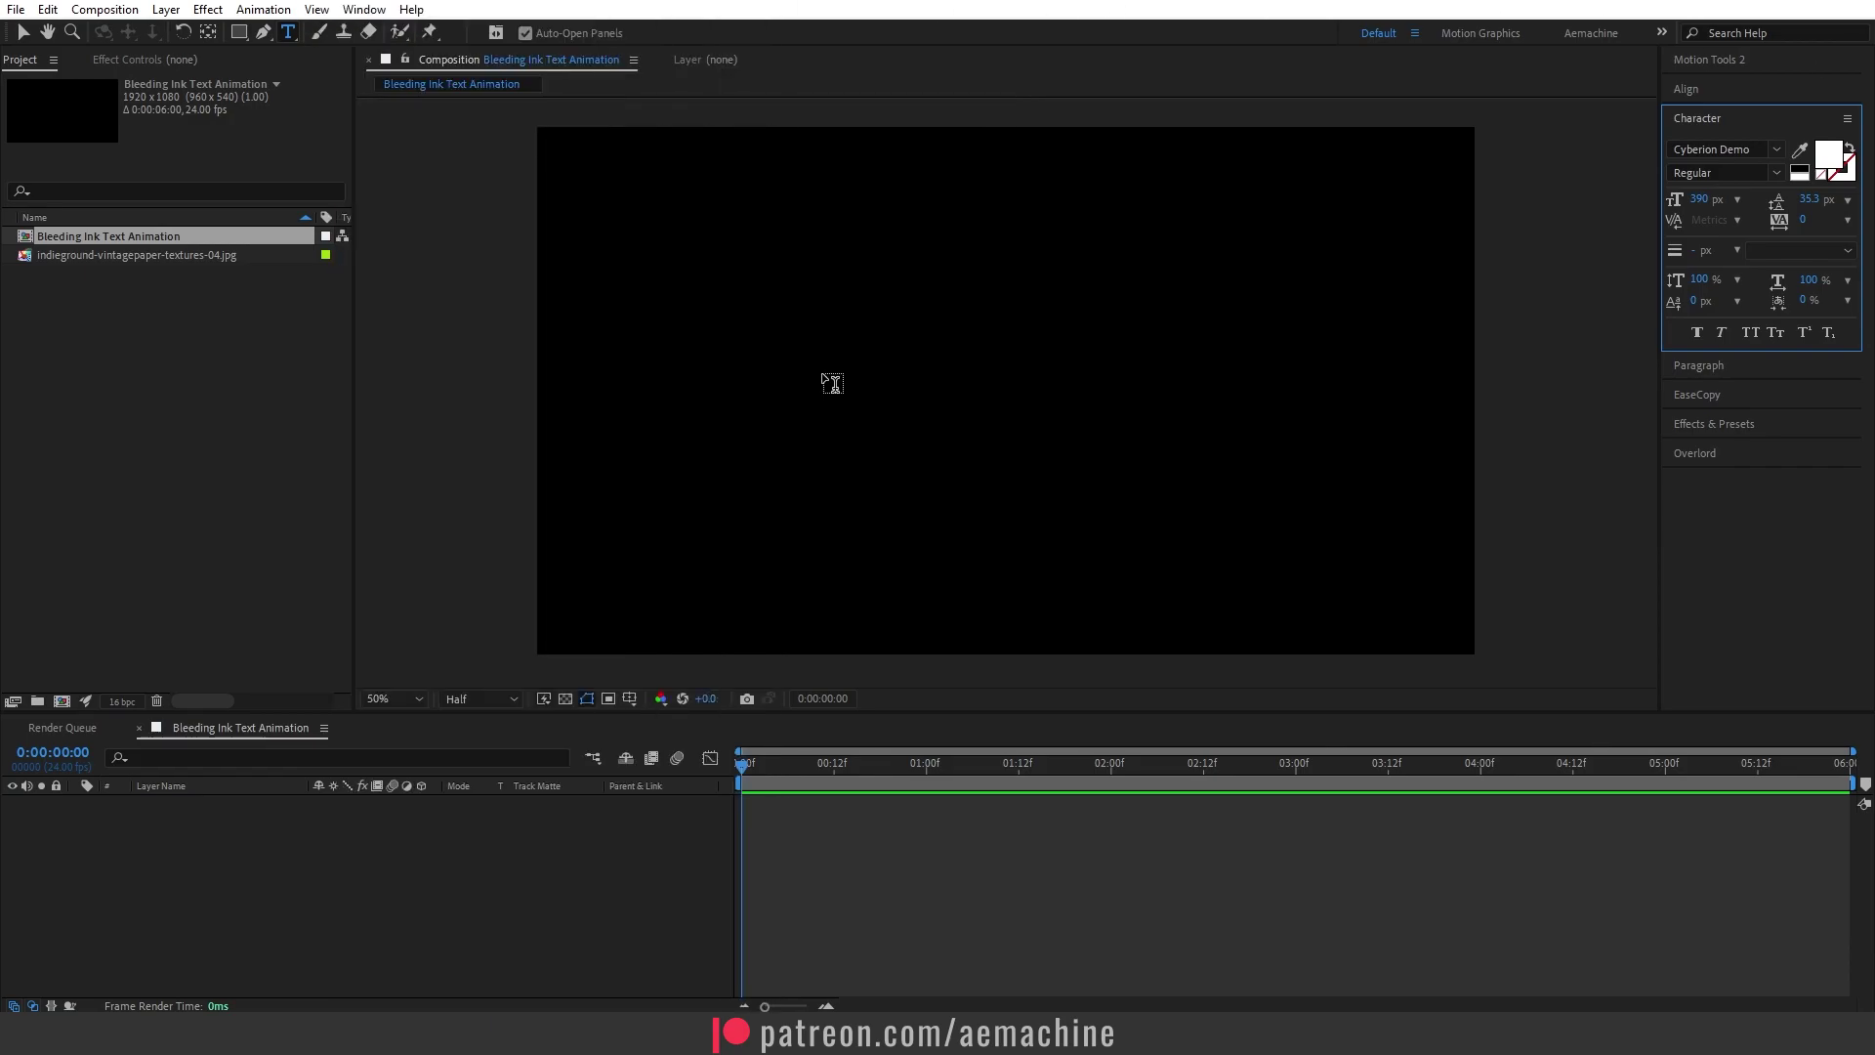
left_click(757, 394)
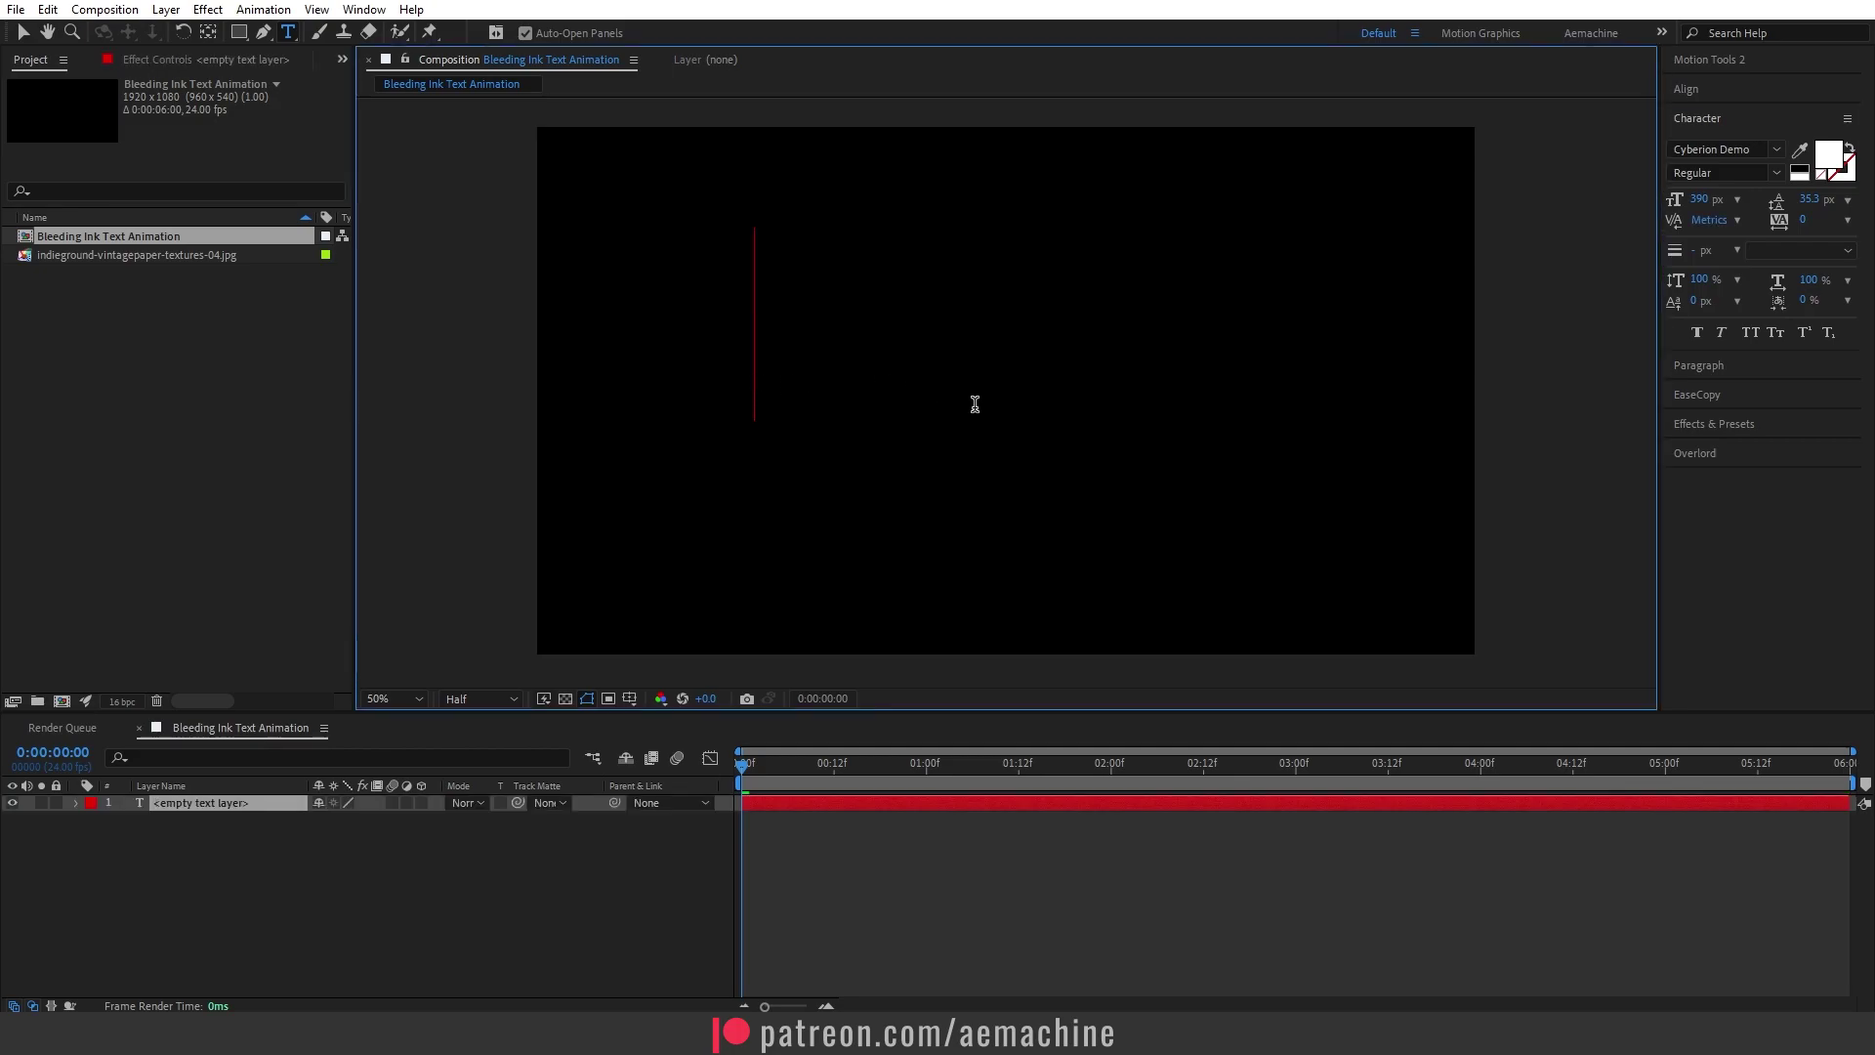
type("INK")
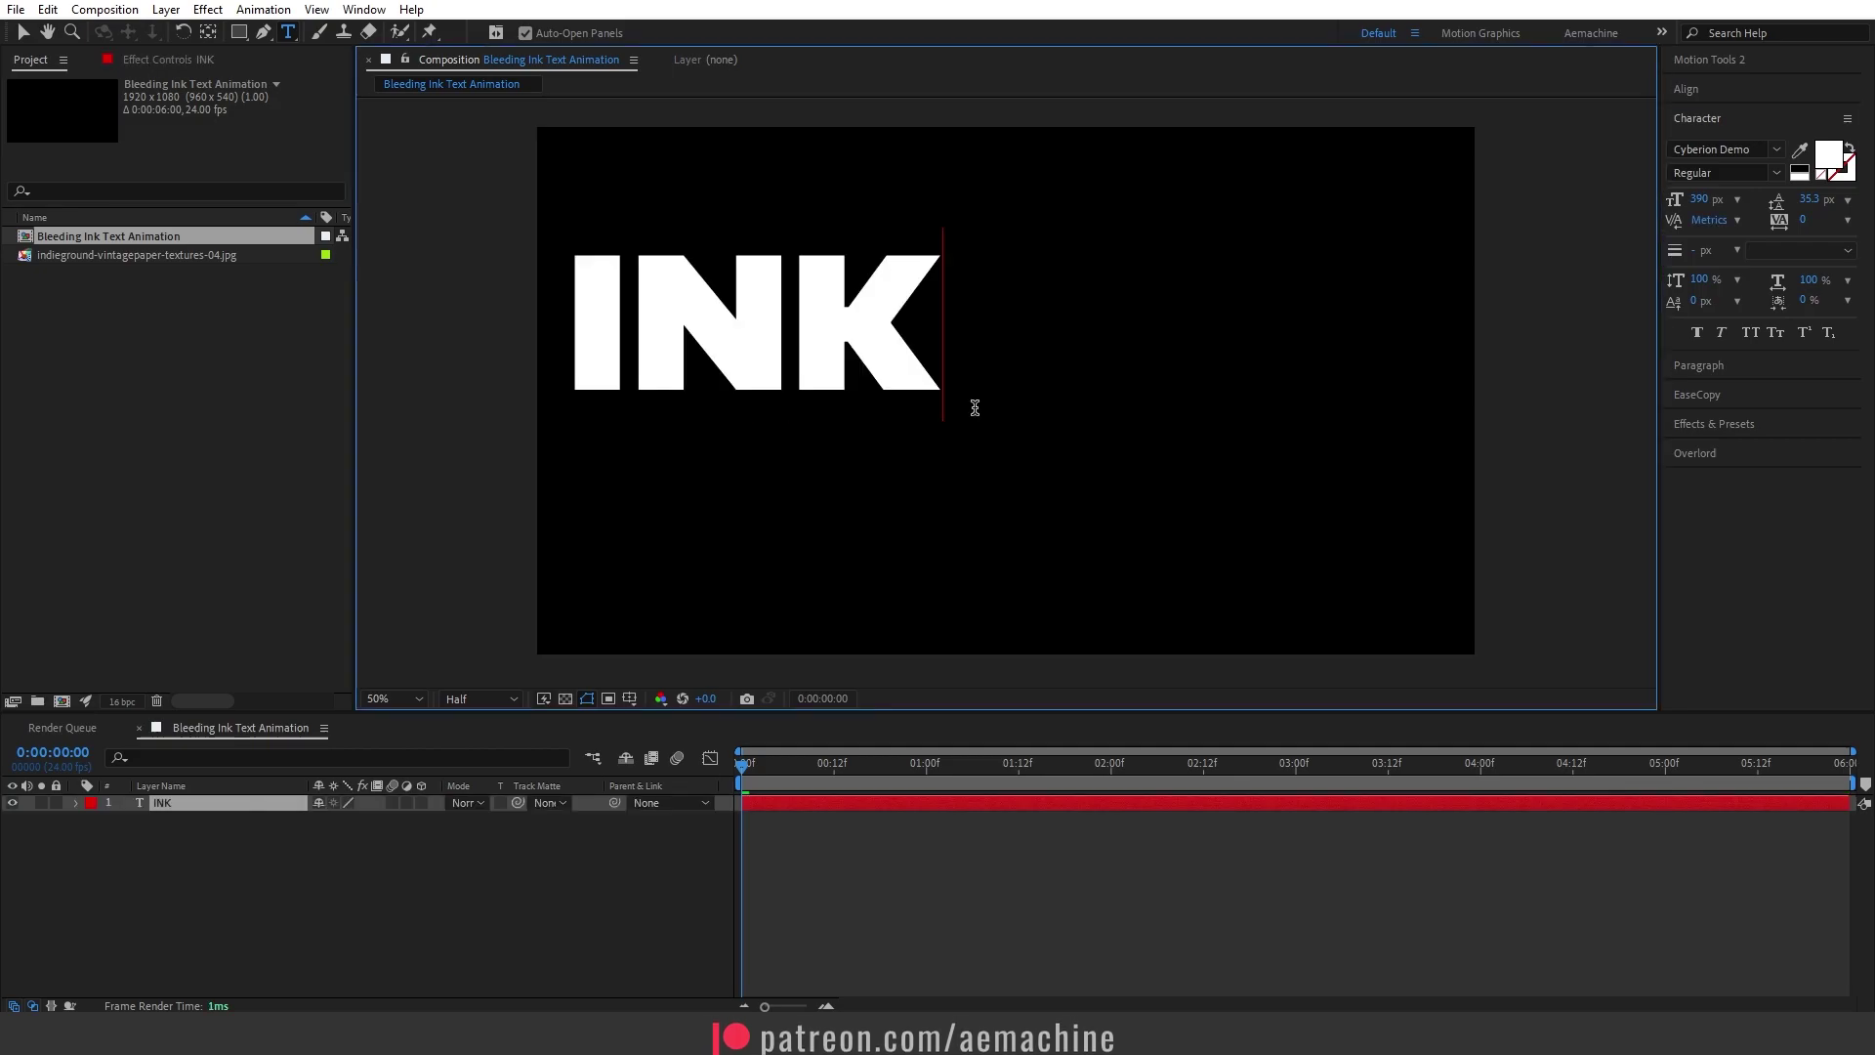
Centre INK's anchor point and align the layer horizontally and vertically in the comp
left_click(23, 35)
left_click_drag(755, 327, 923, 385)
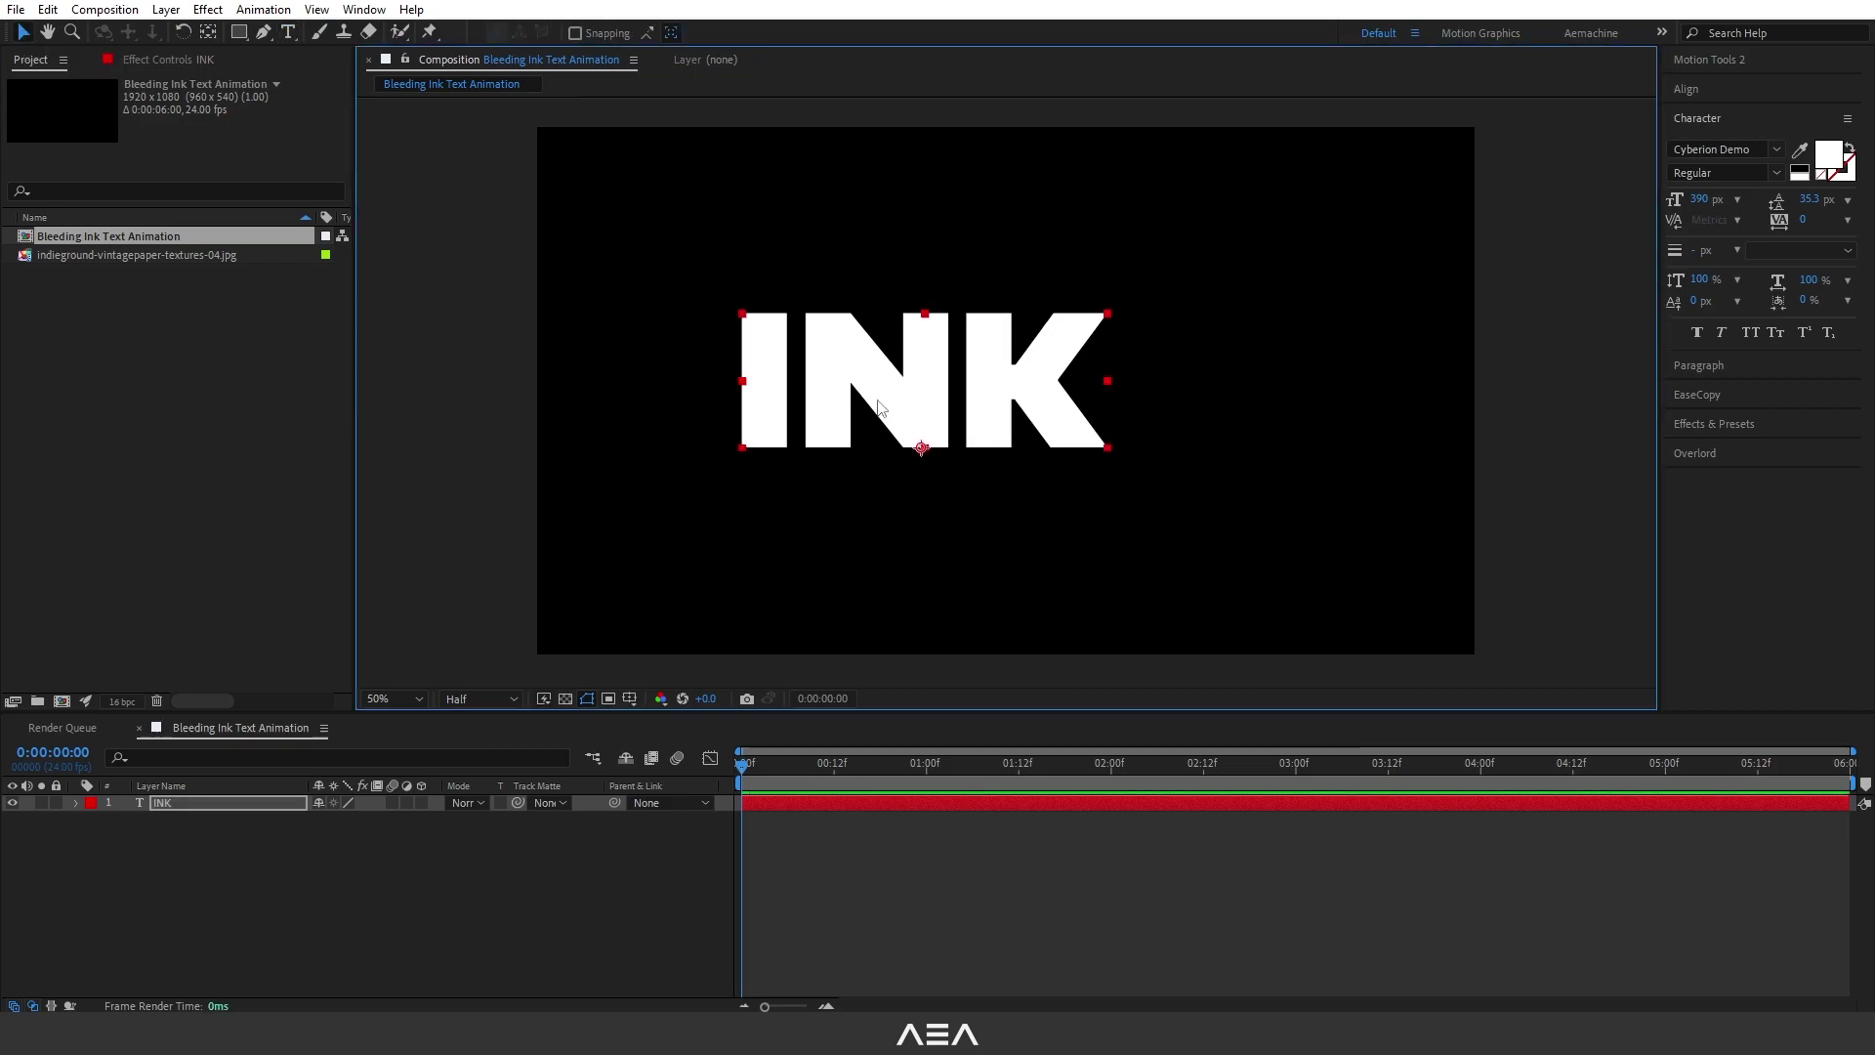
key("ctrl+alt+Home")
left_click(1687, 89)
left_click(1713, 137)
left_click(1819, 144)
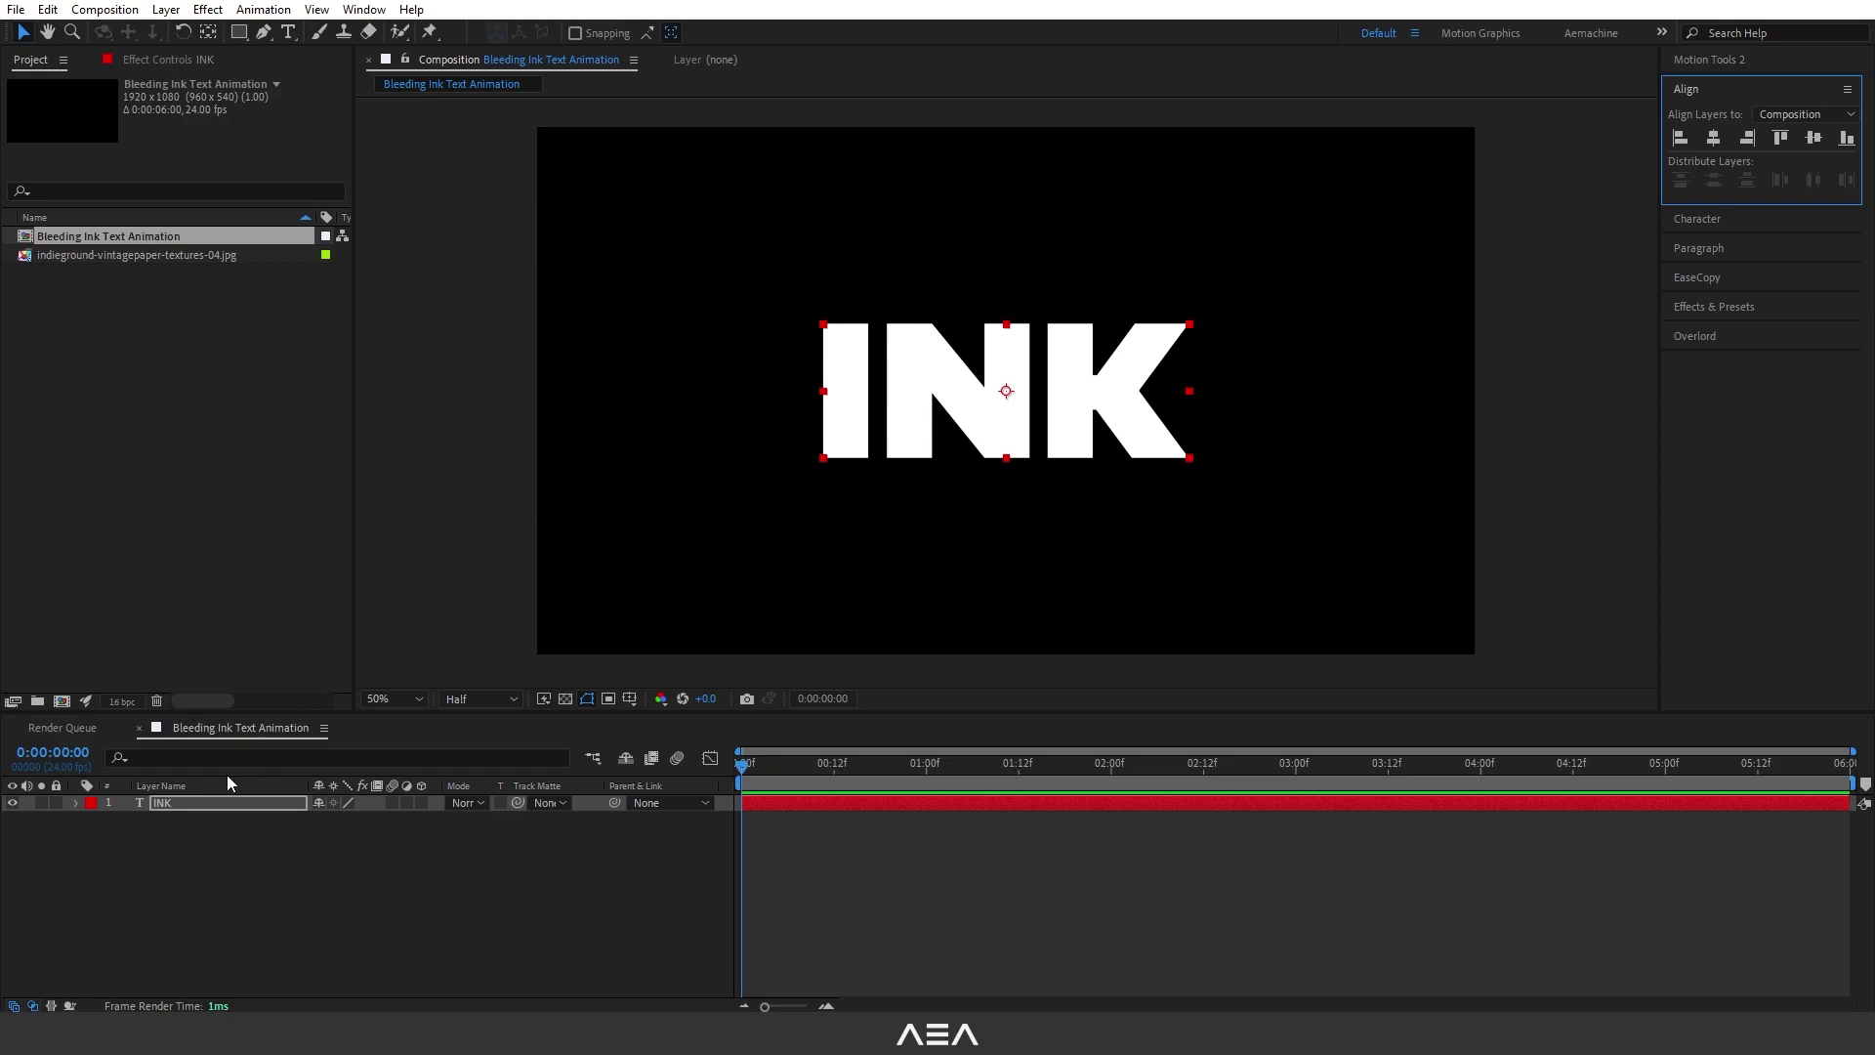
Pre-compose INK into 'Text Placeholder' and drag the paper texture JPG below it
right_click(180, 801)
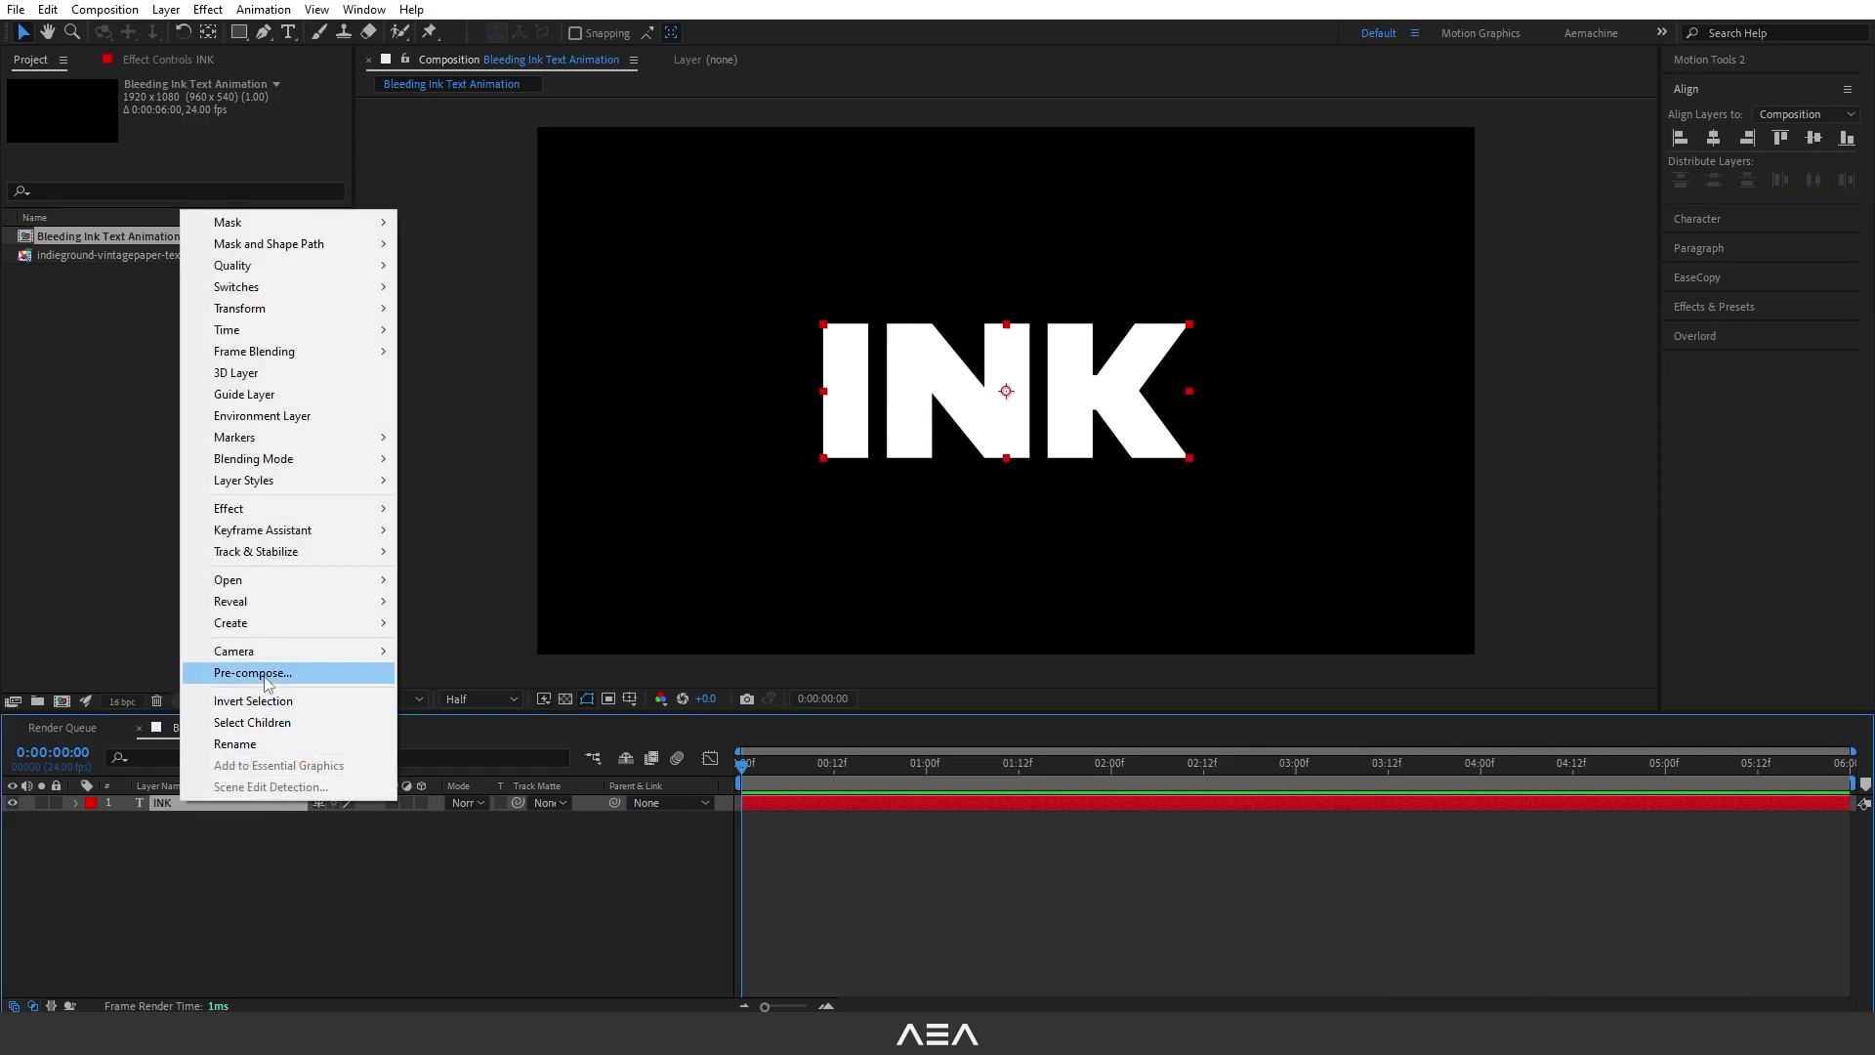
left_click(253, 673)
left_click(977, 395)
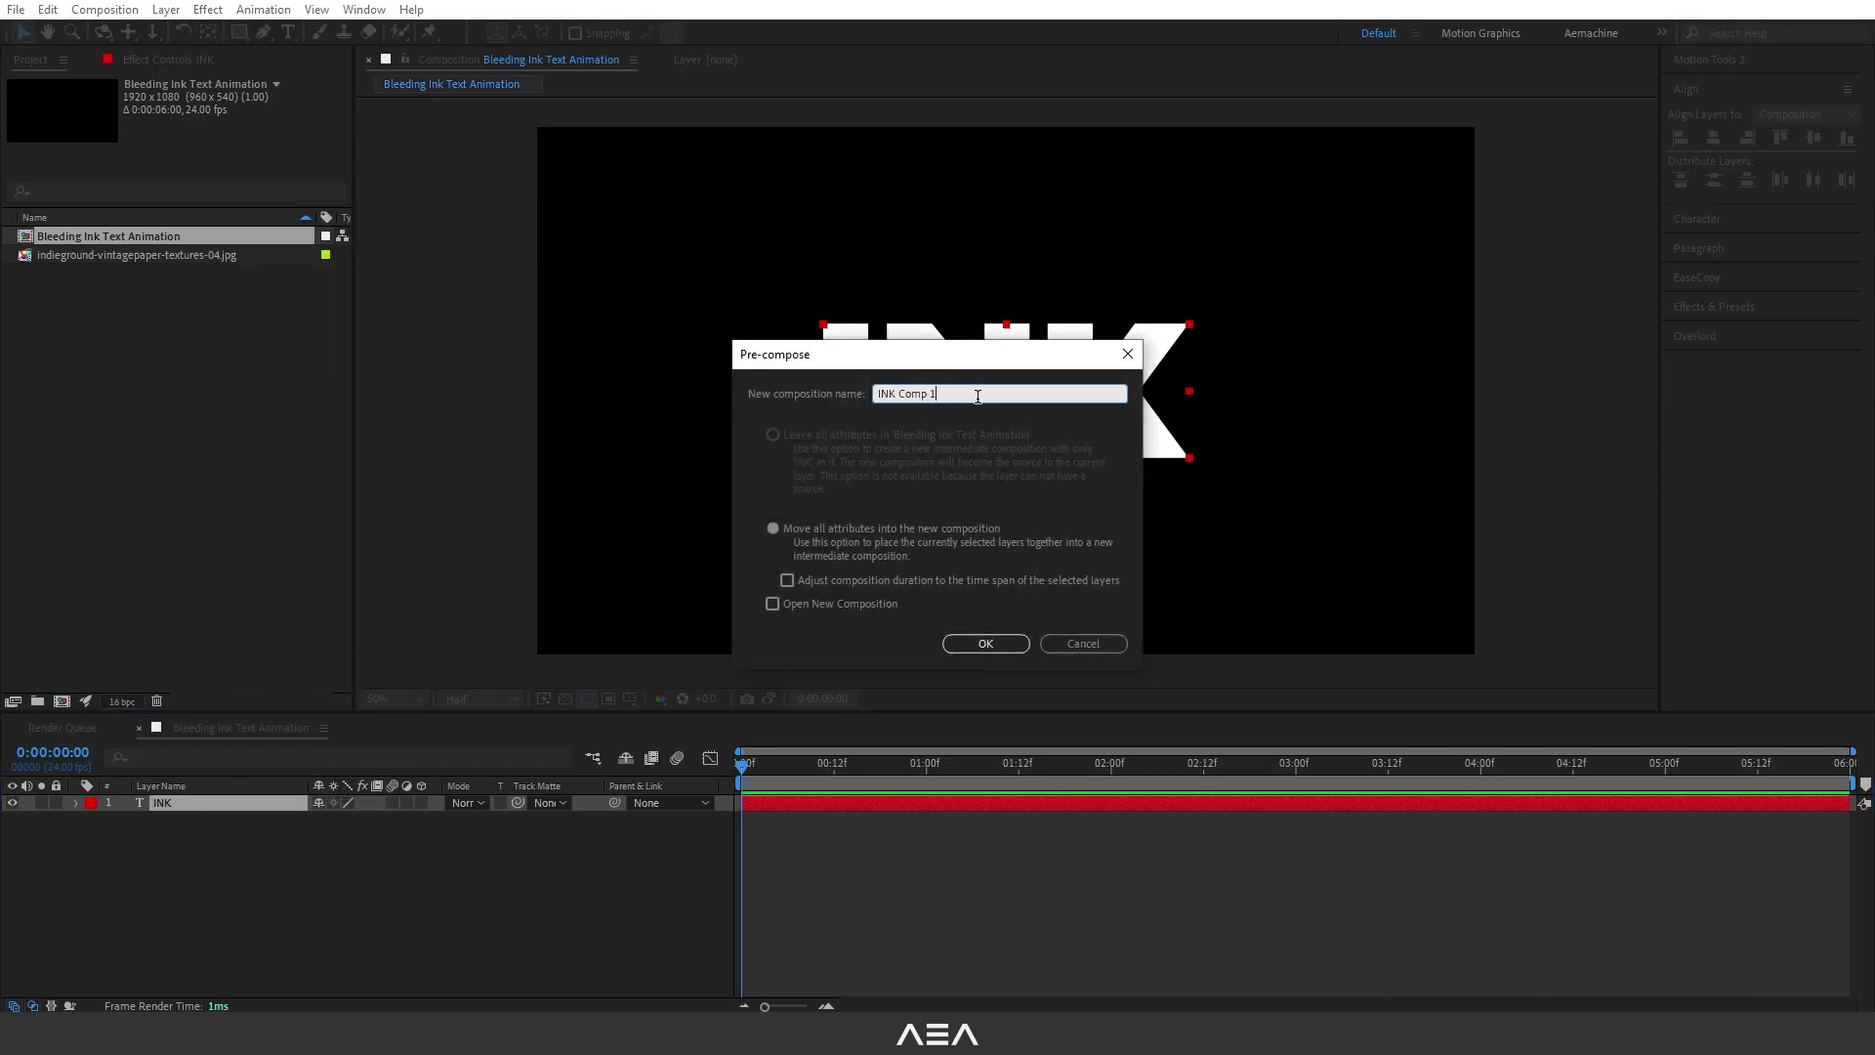
type("Text Placeholder")
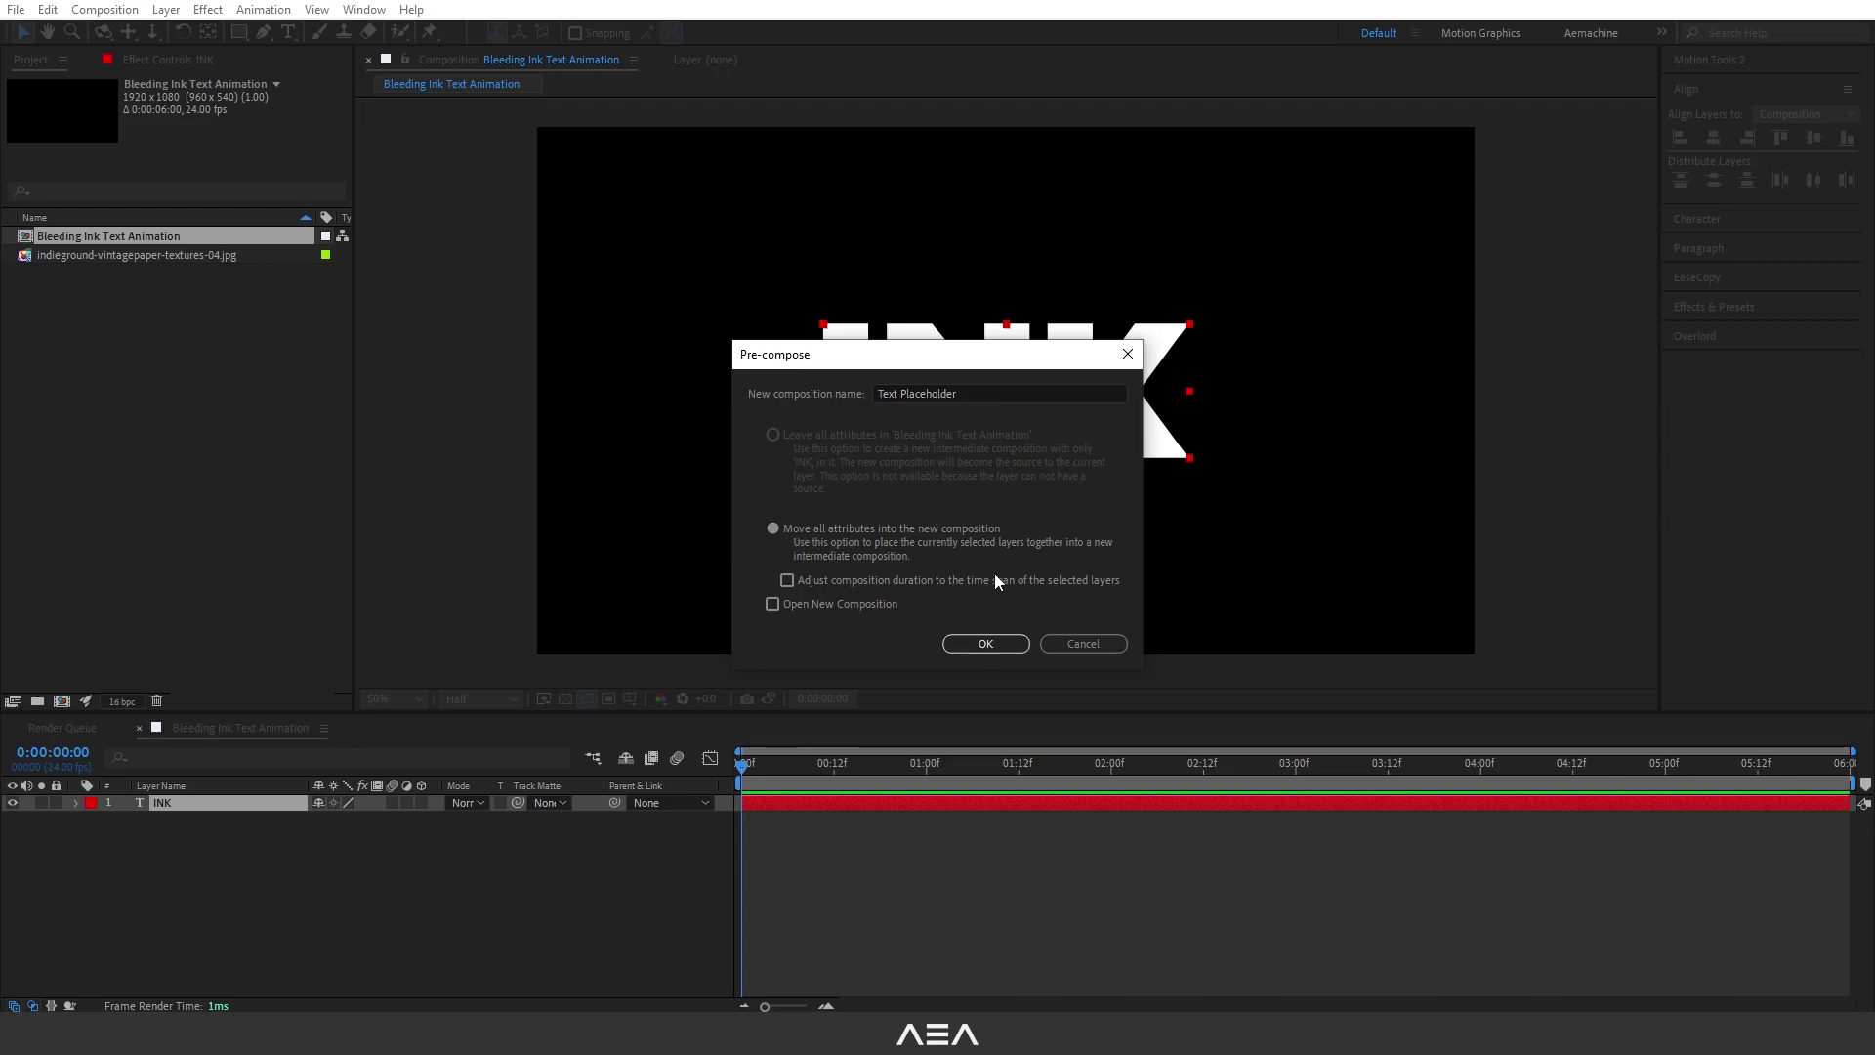
left_click(987, 643)
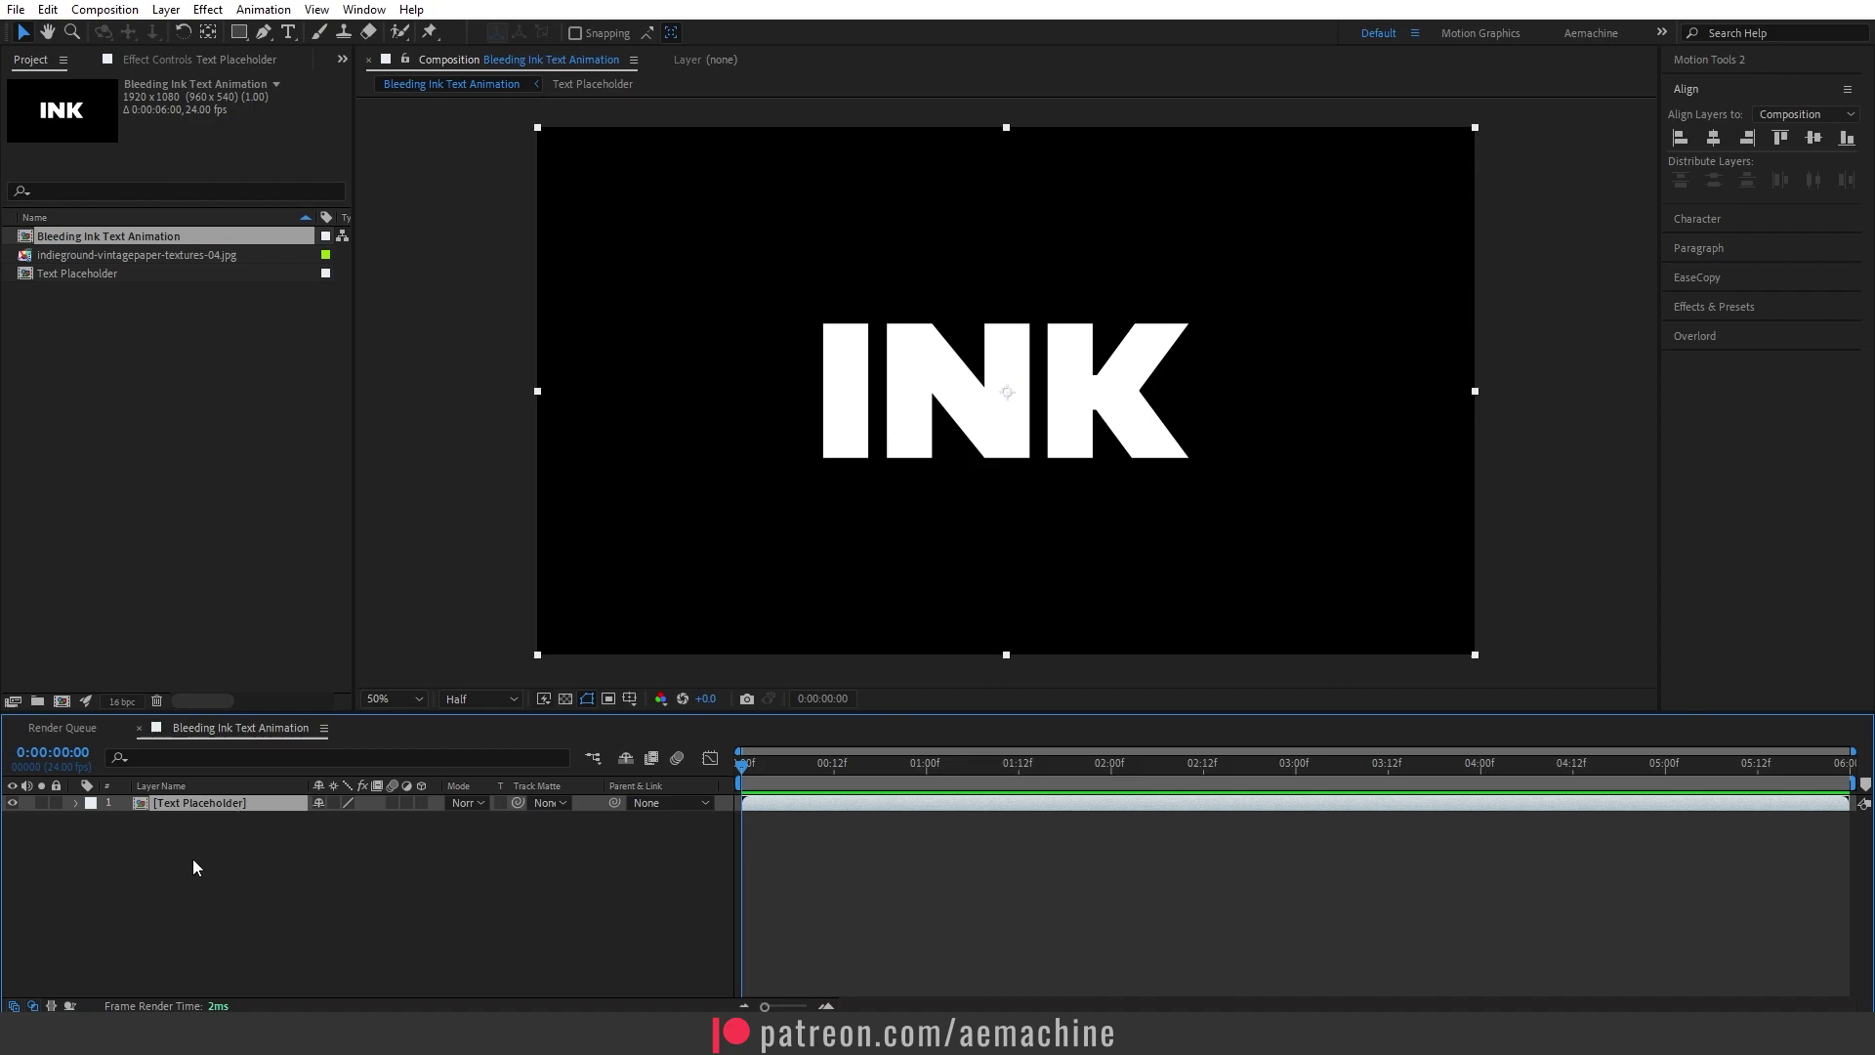
left_click(113, 256)
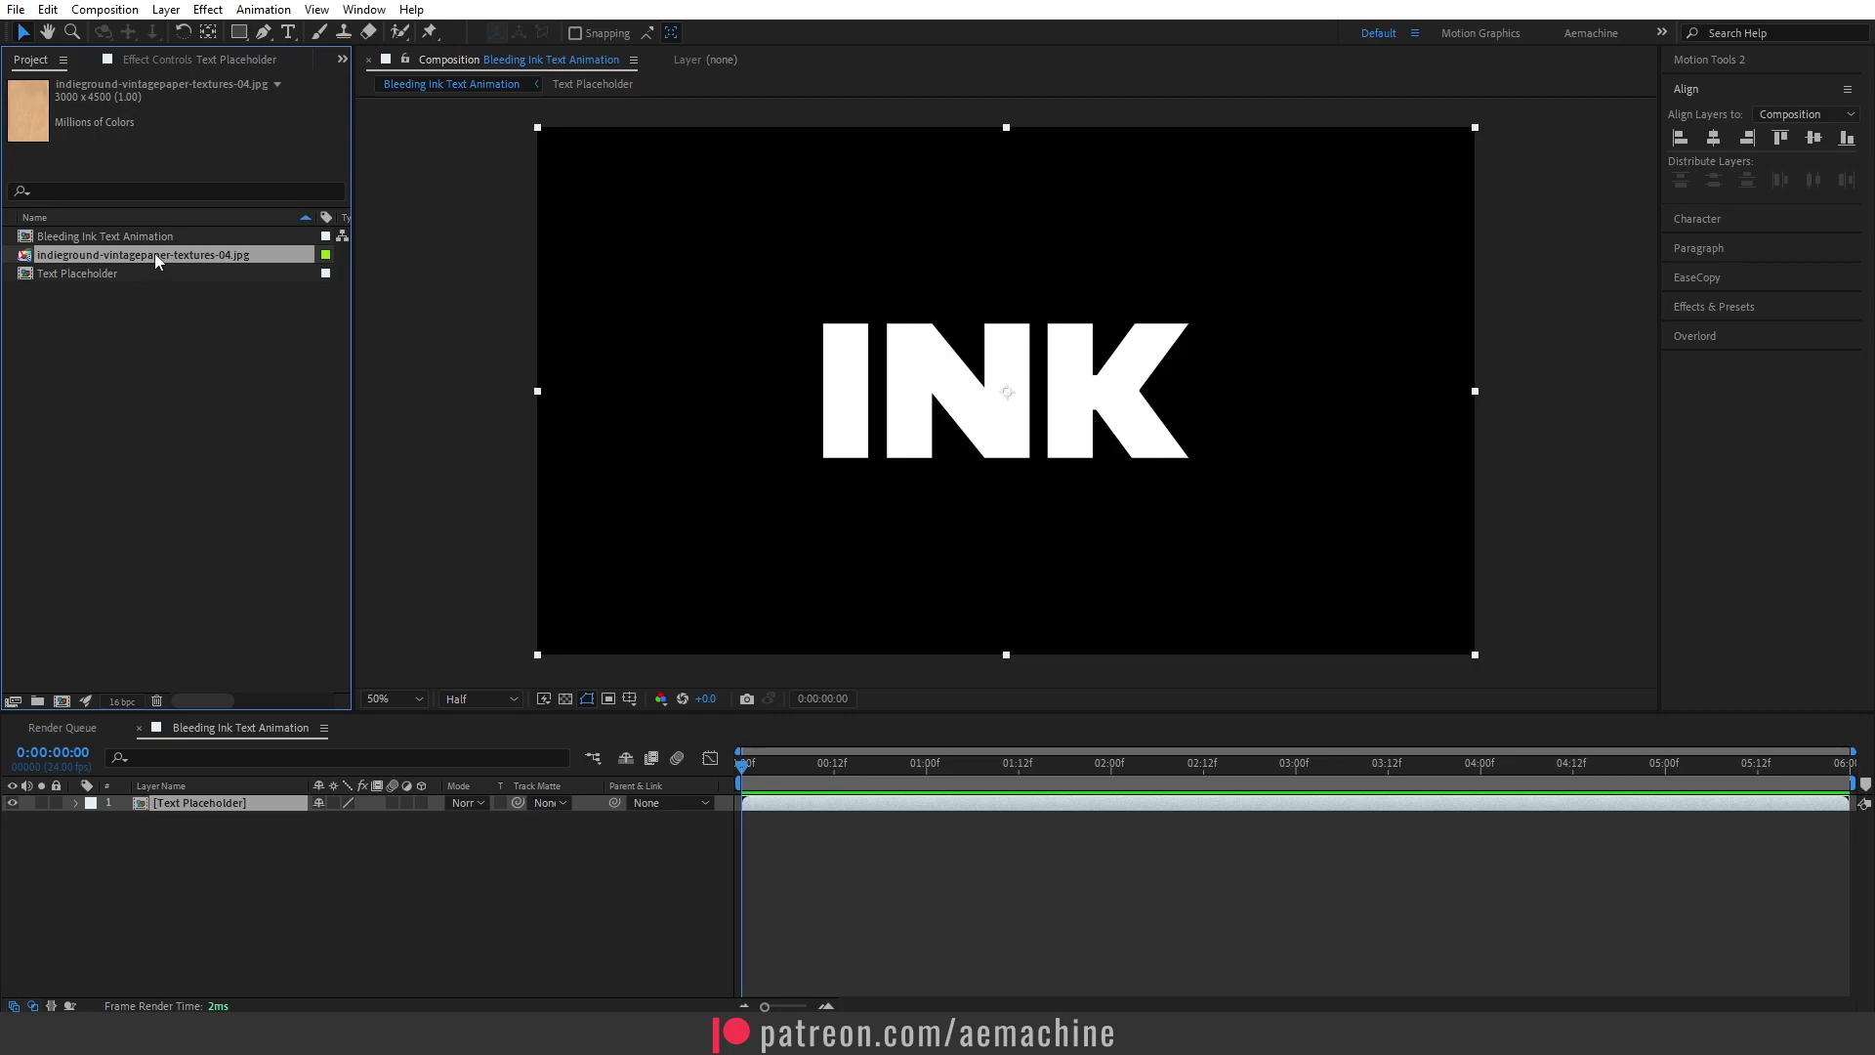
mouse_move(155, 254)
left_mouse_down()
mouse_move(219, 416)
mouse_move(275, 894)
left_mouse_up()
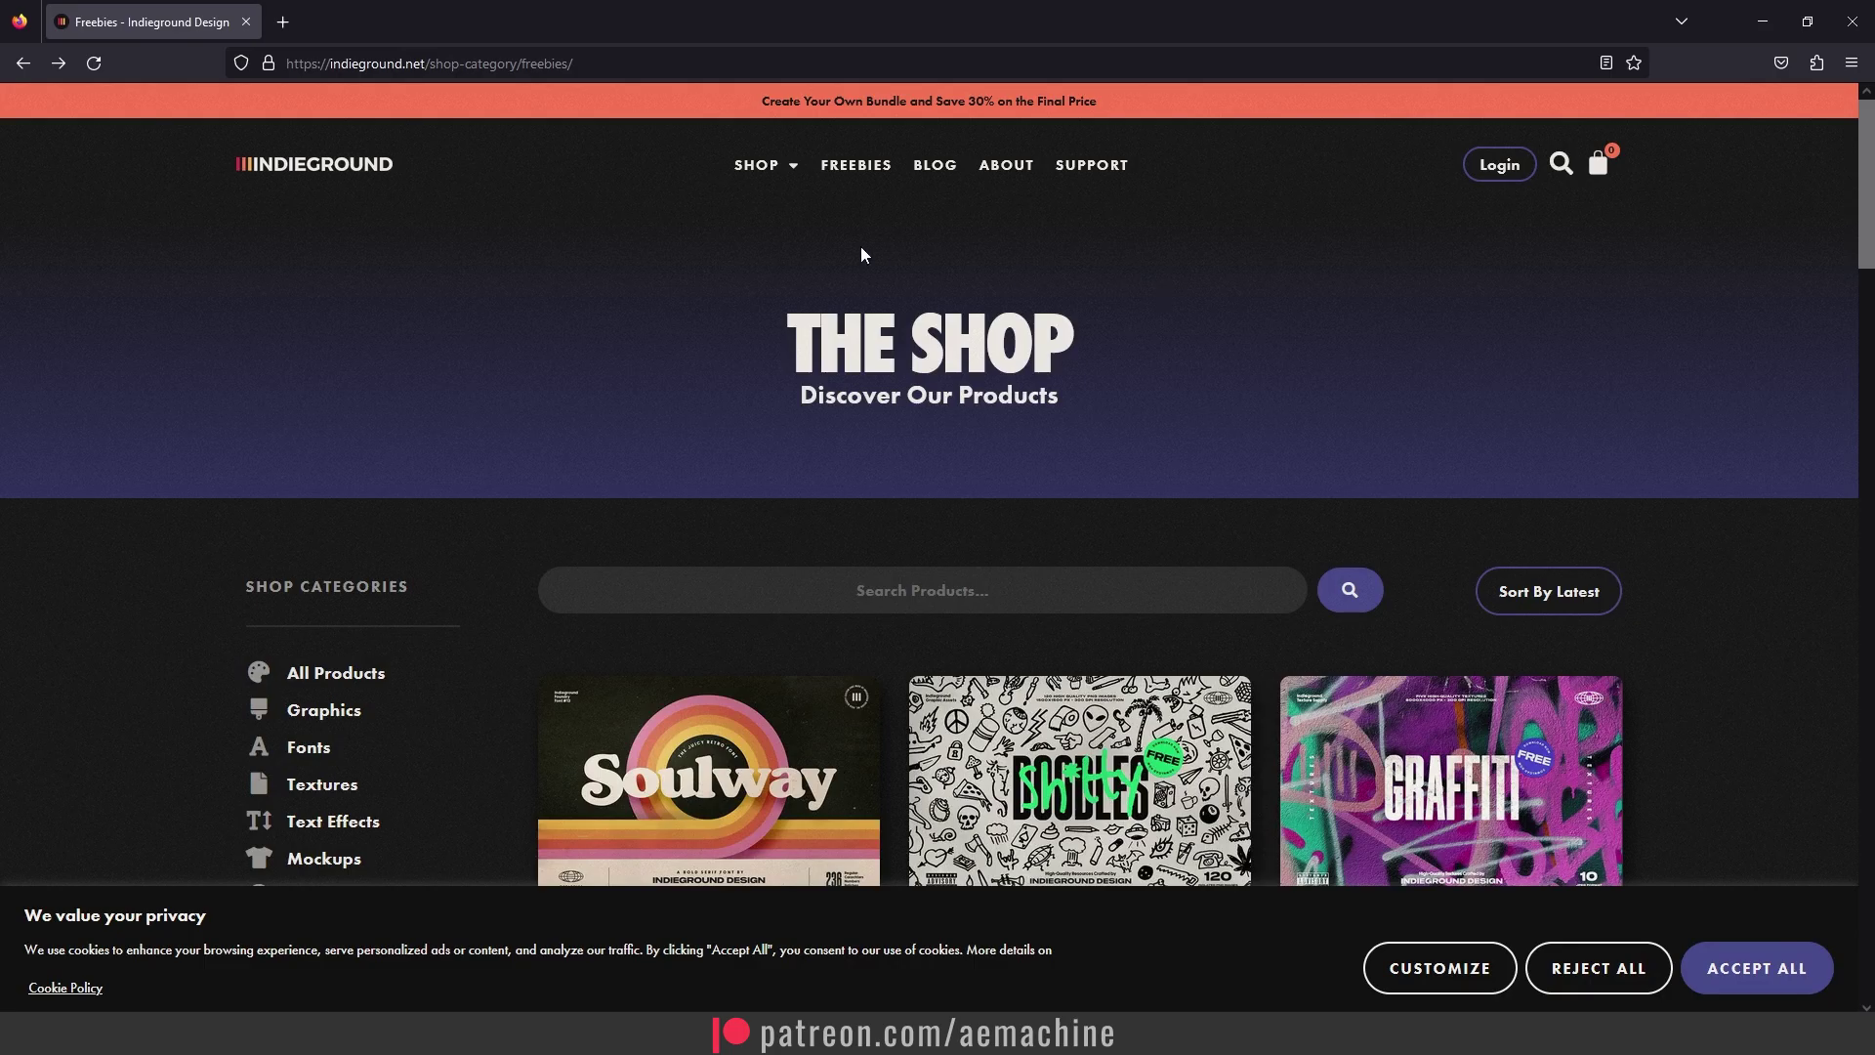
Browse Indieground's freebies to the Vintage Paper Texture product page
left_click(857, 168)
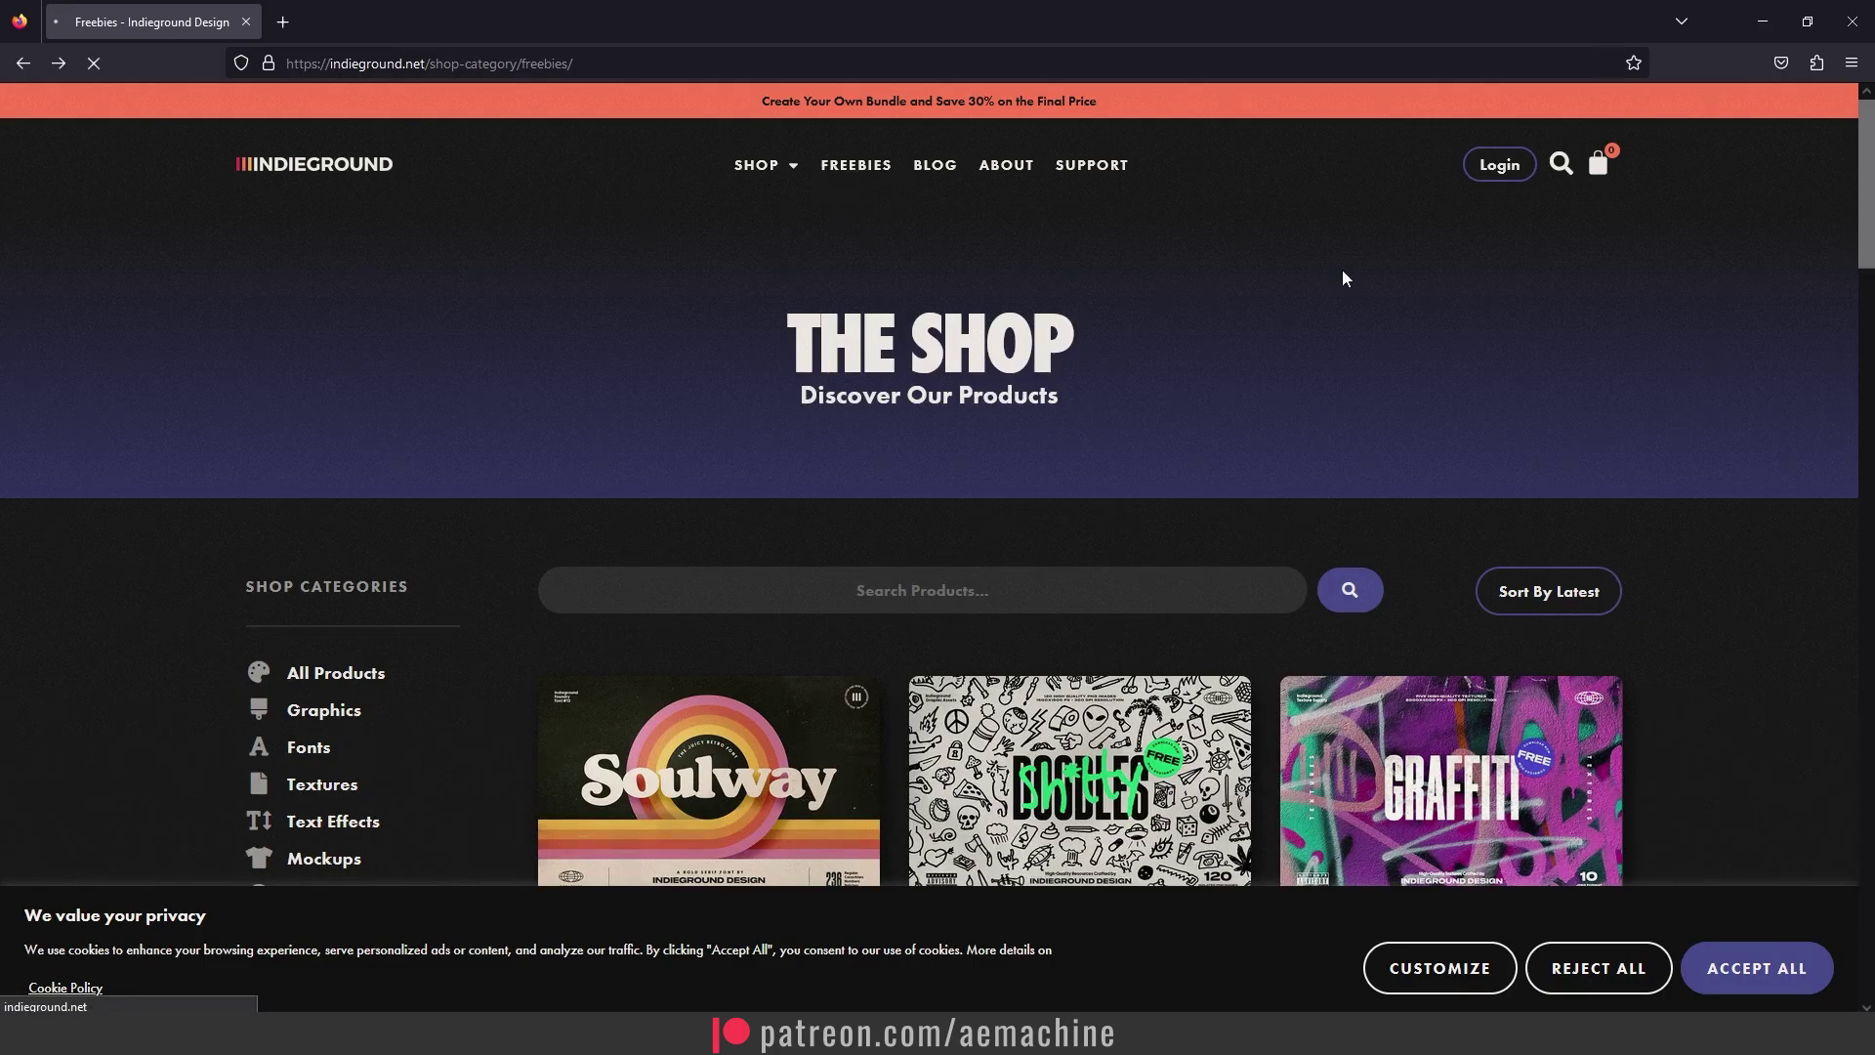
scroll(1787, 302, "down", 9)
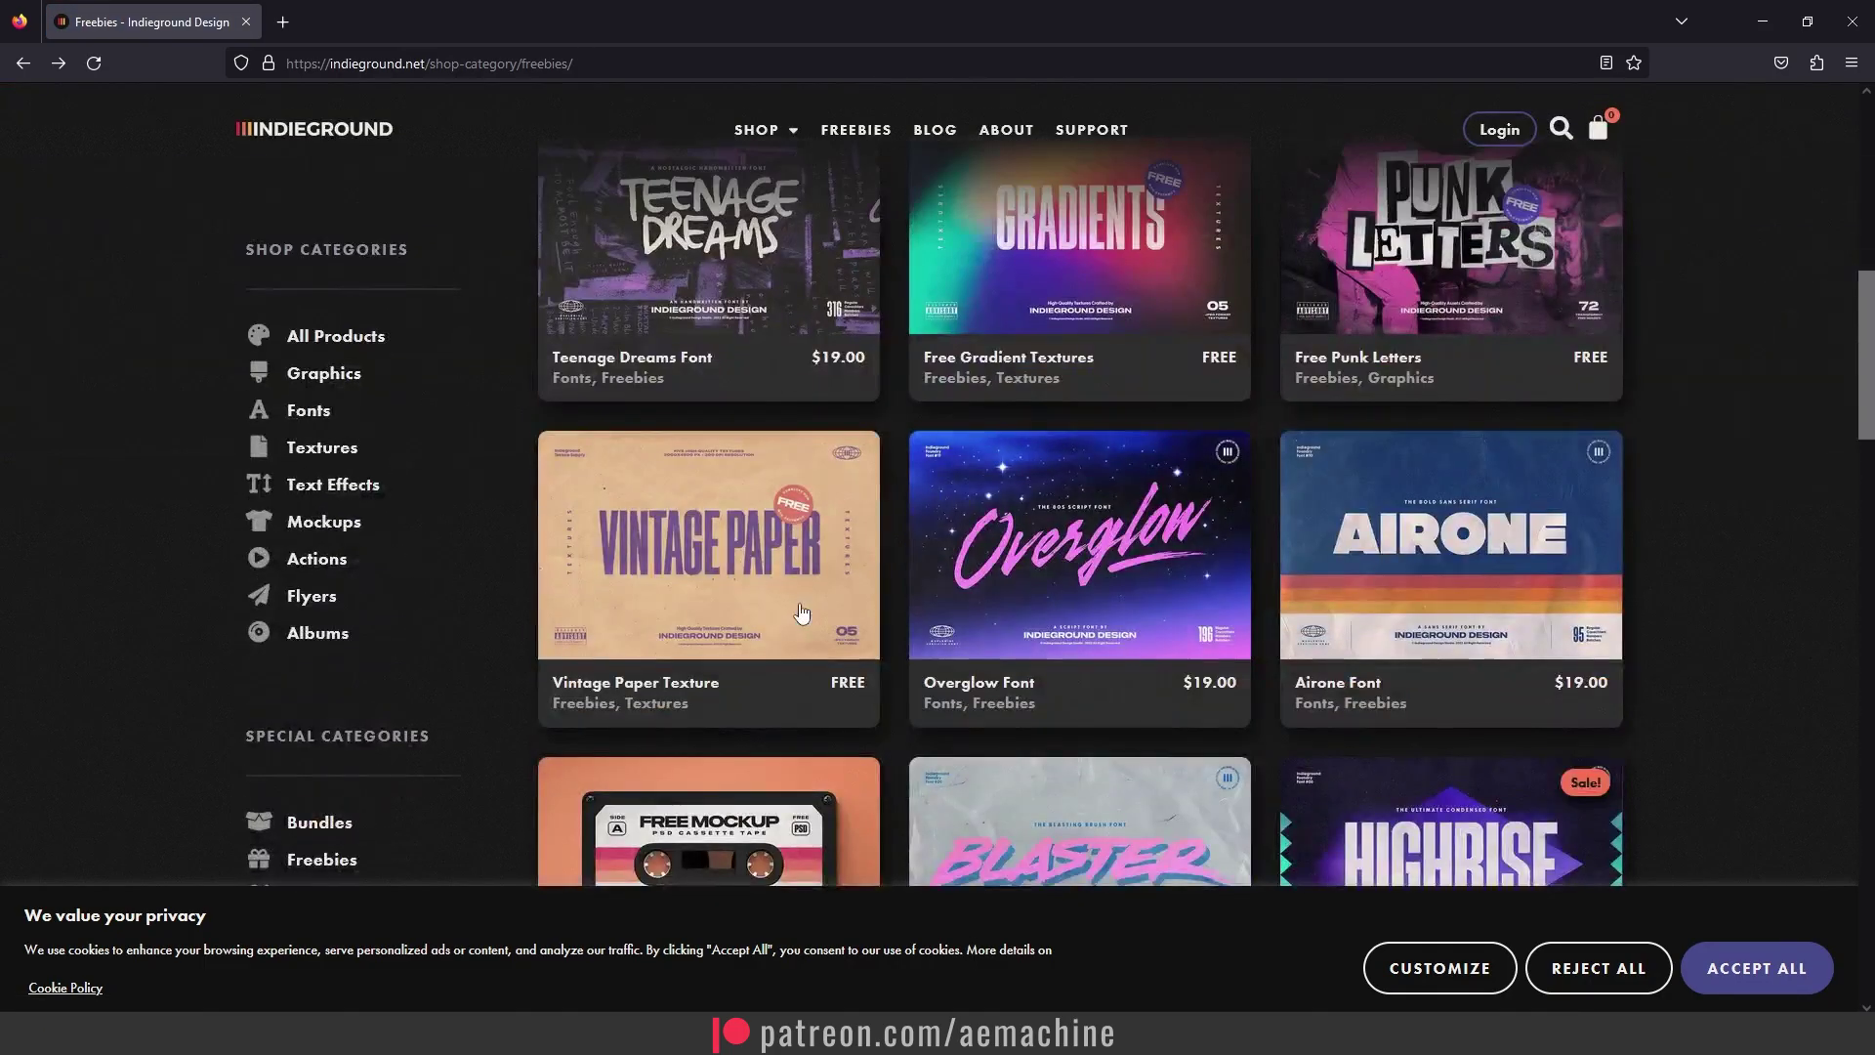
left_click(794, 604)
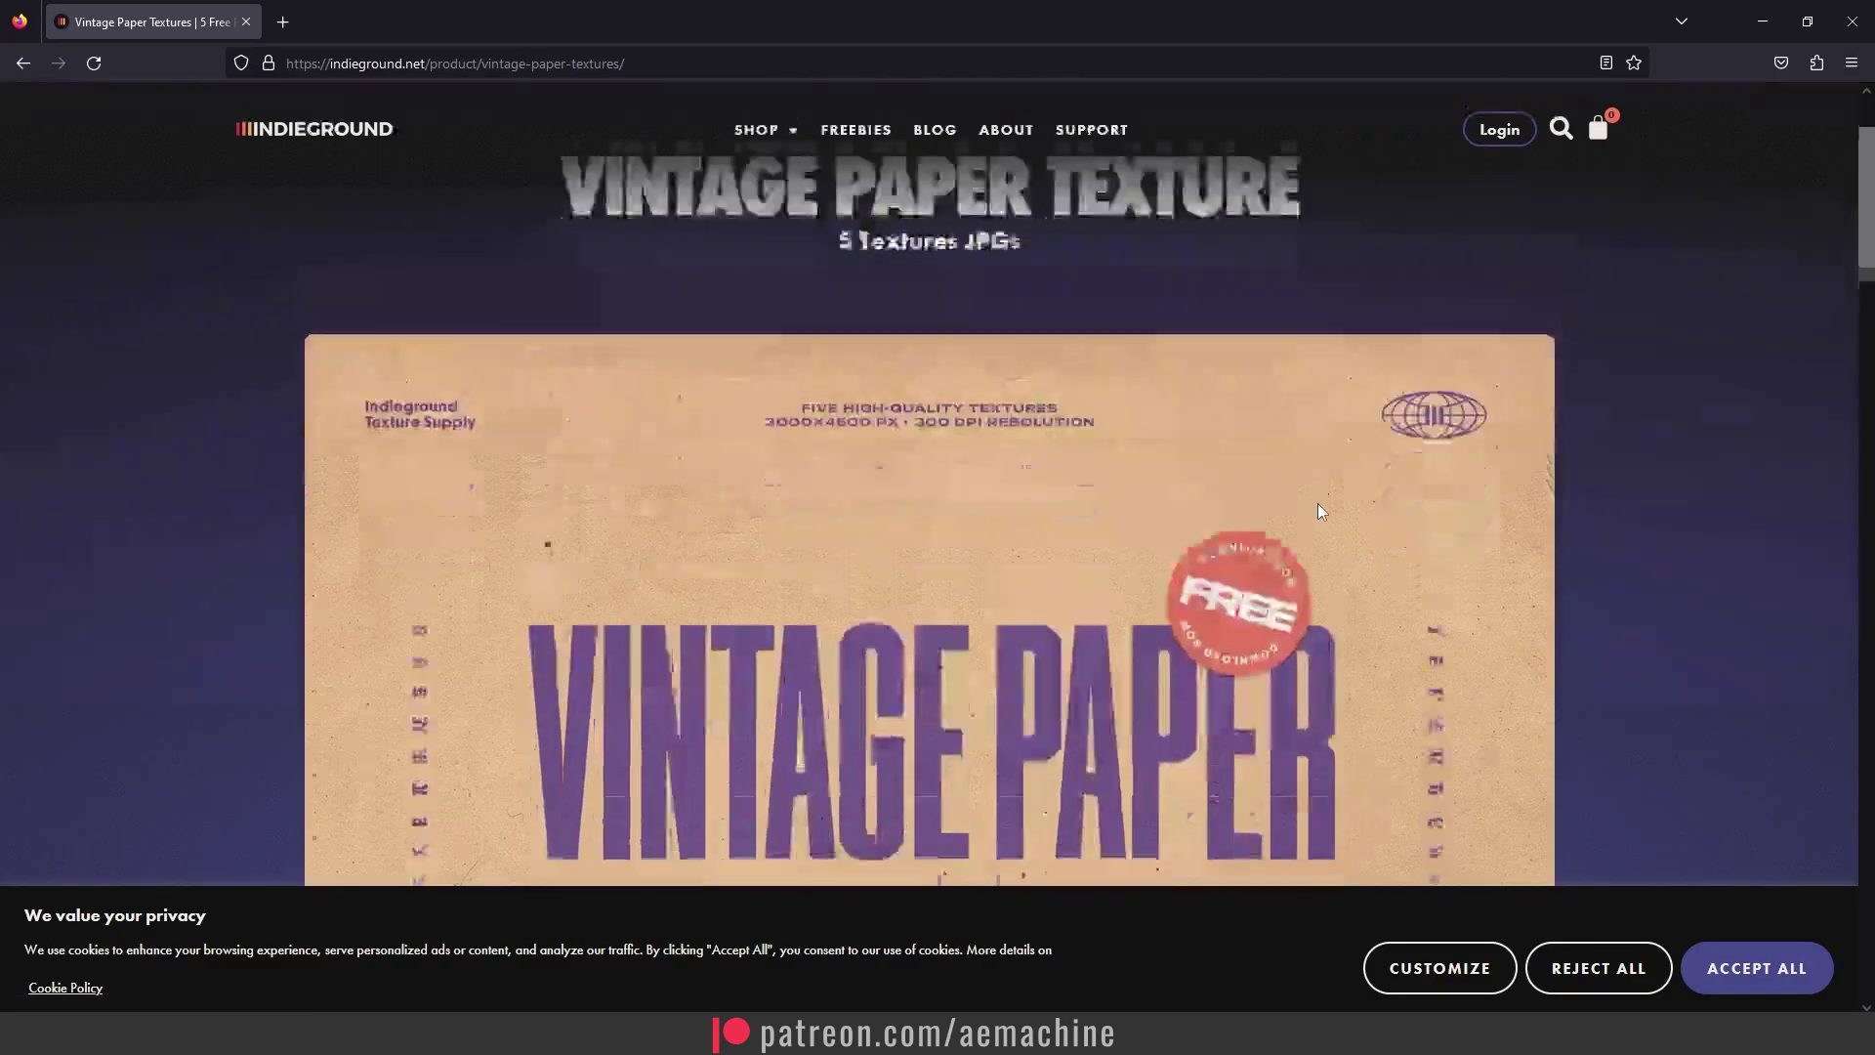
scroll(1322, 507, "down", 10)
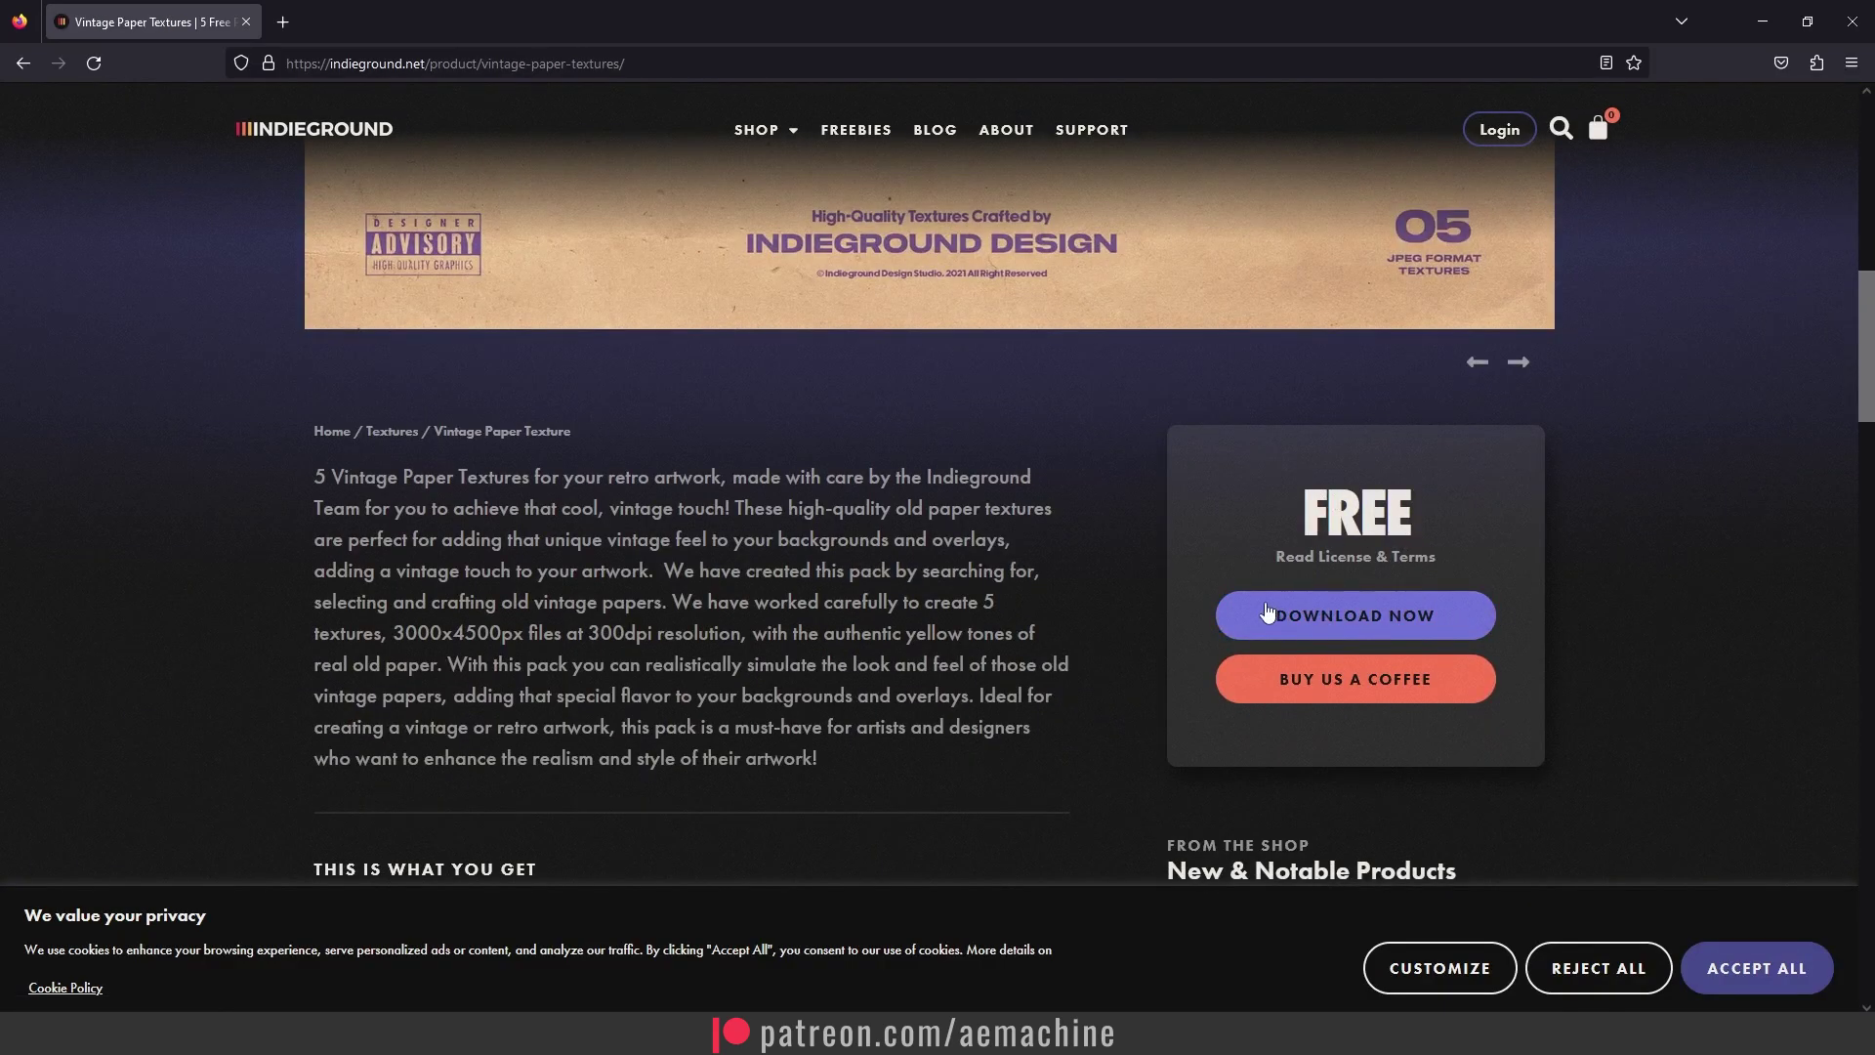
scroll(1072, 557, "up", 6)
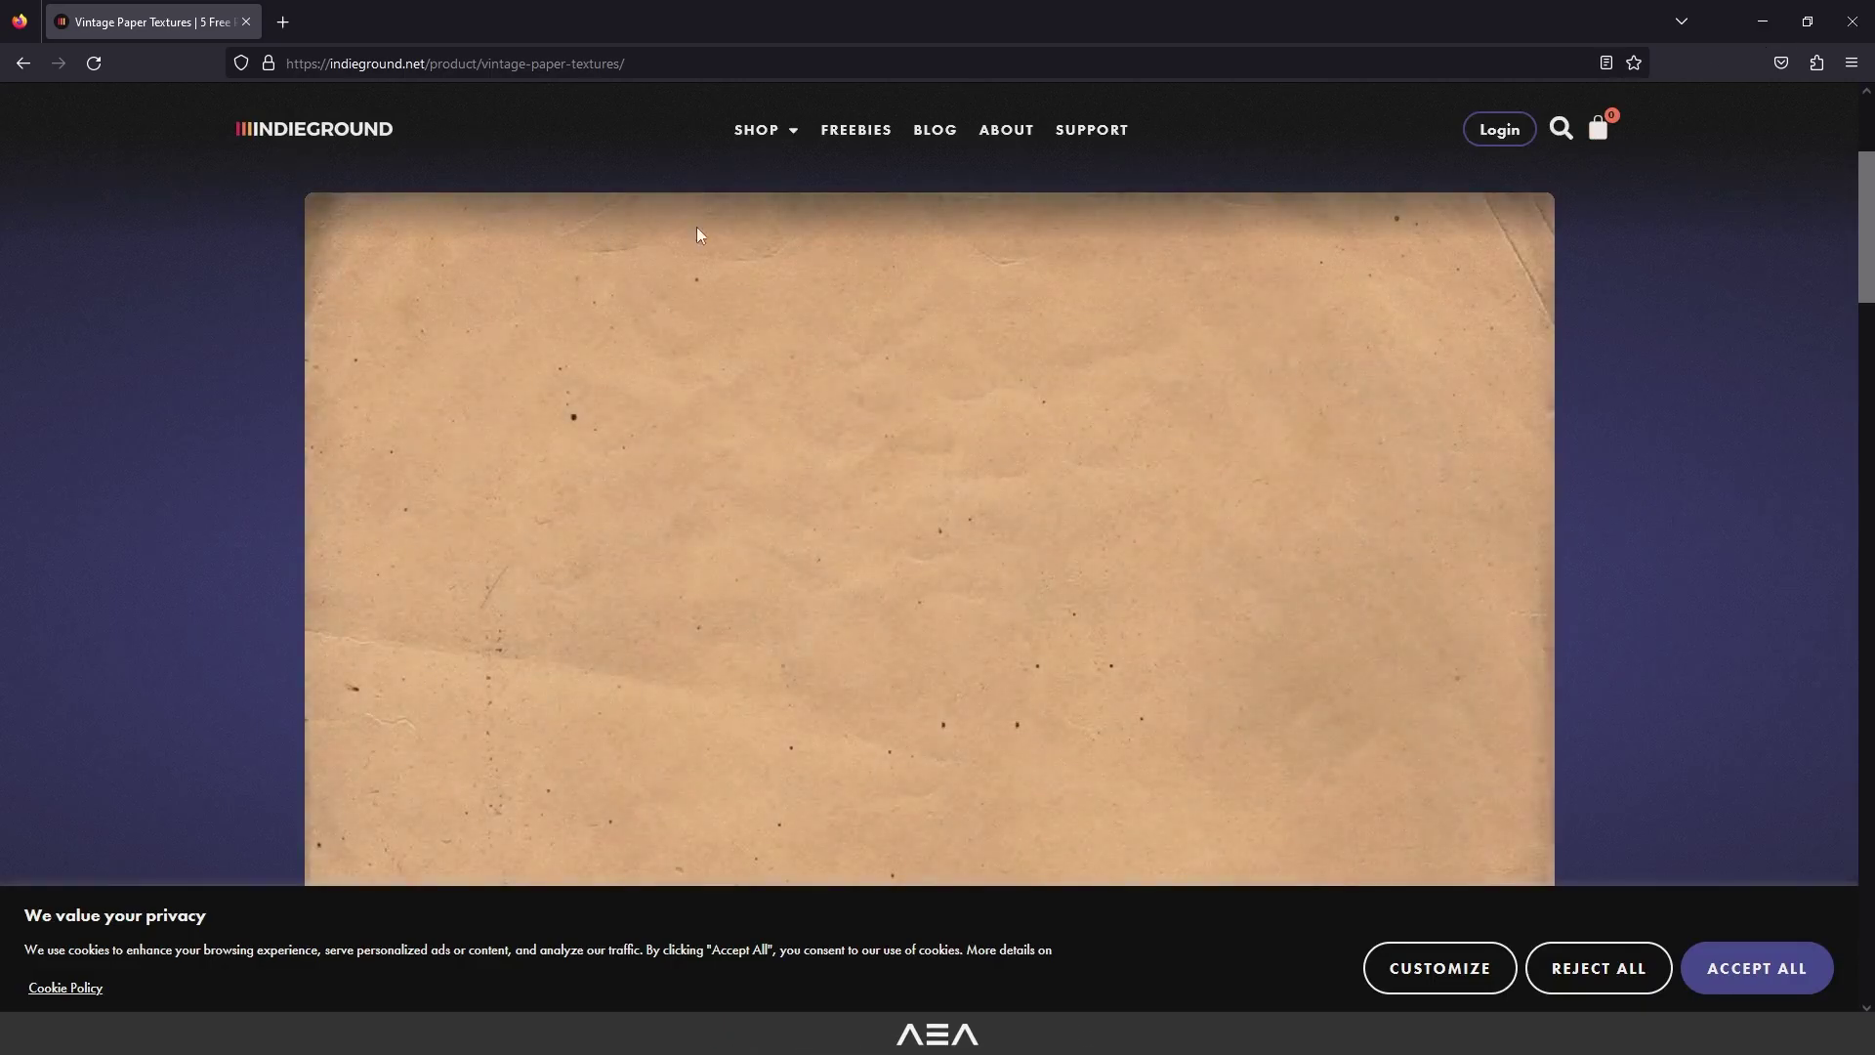
scroll(874, 291, "down", 6)
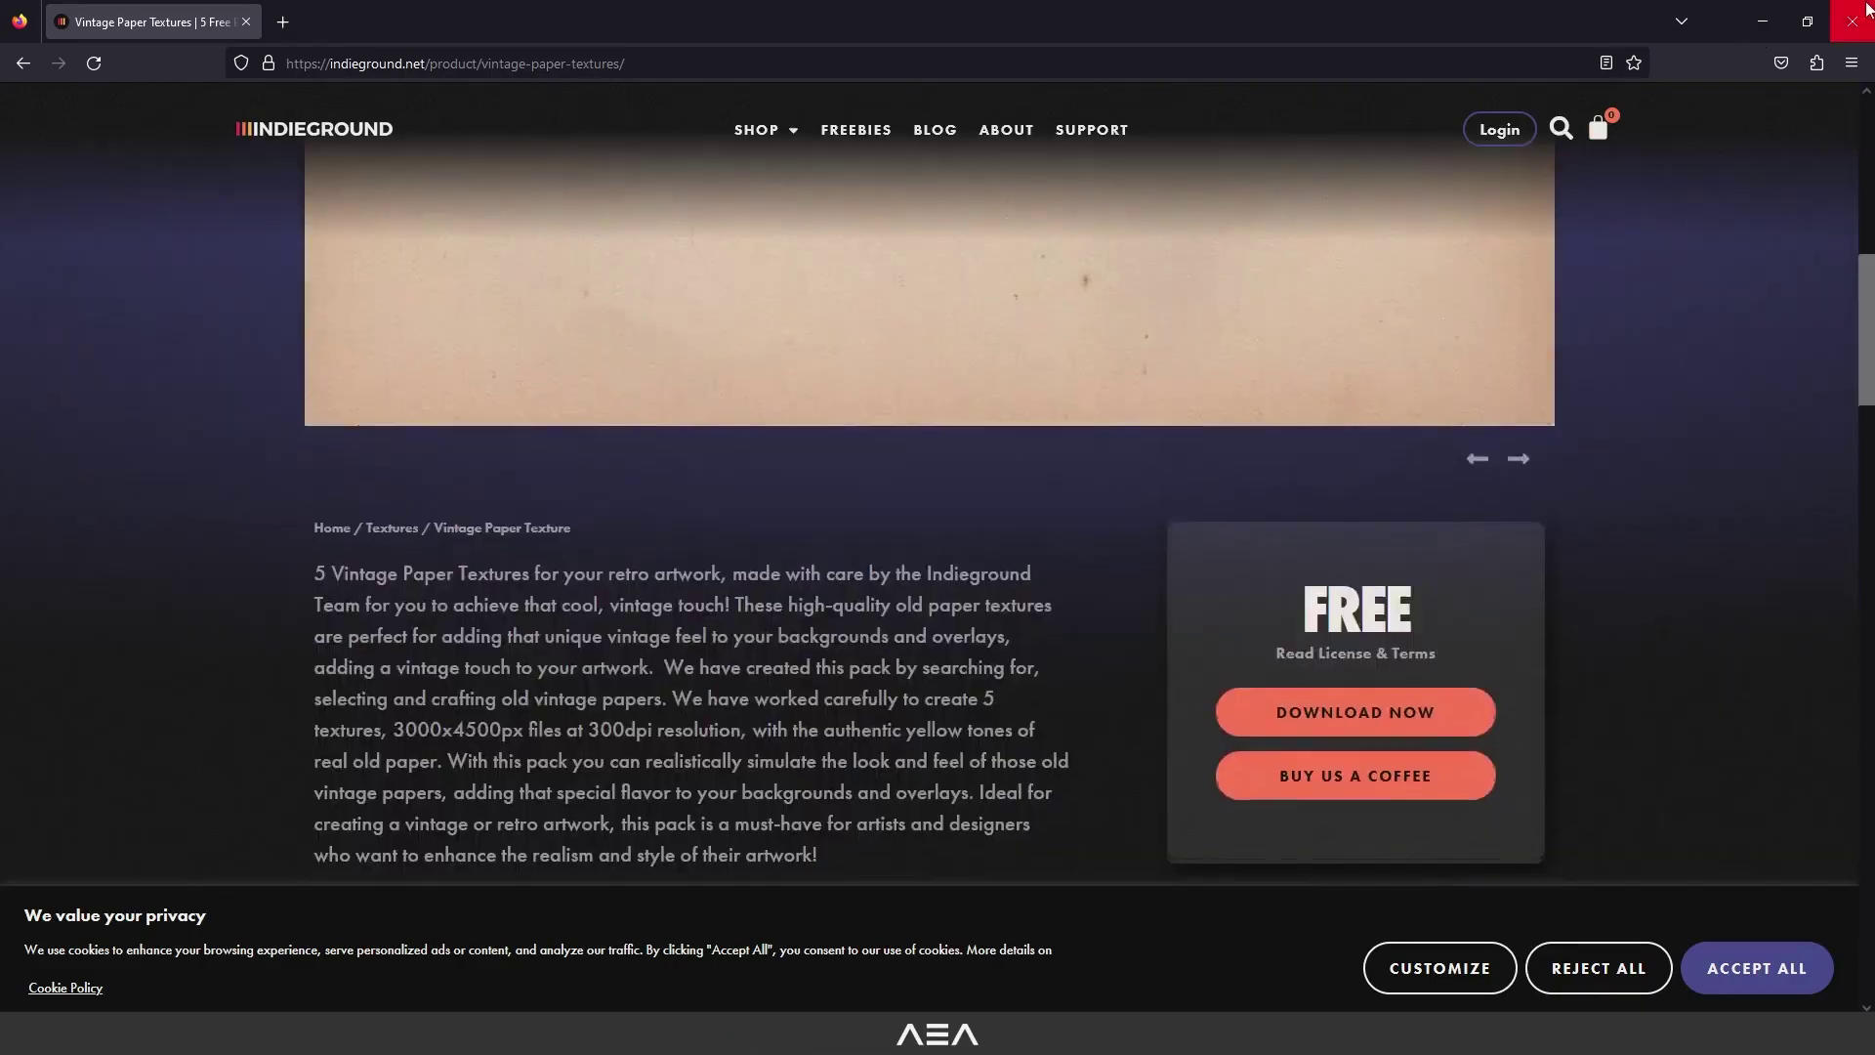
Return to After Effects and select the Text Placeholder layer
left_click(1758, 19)
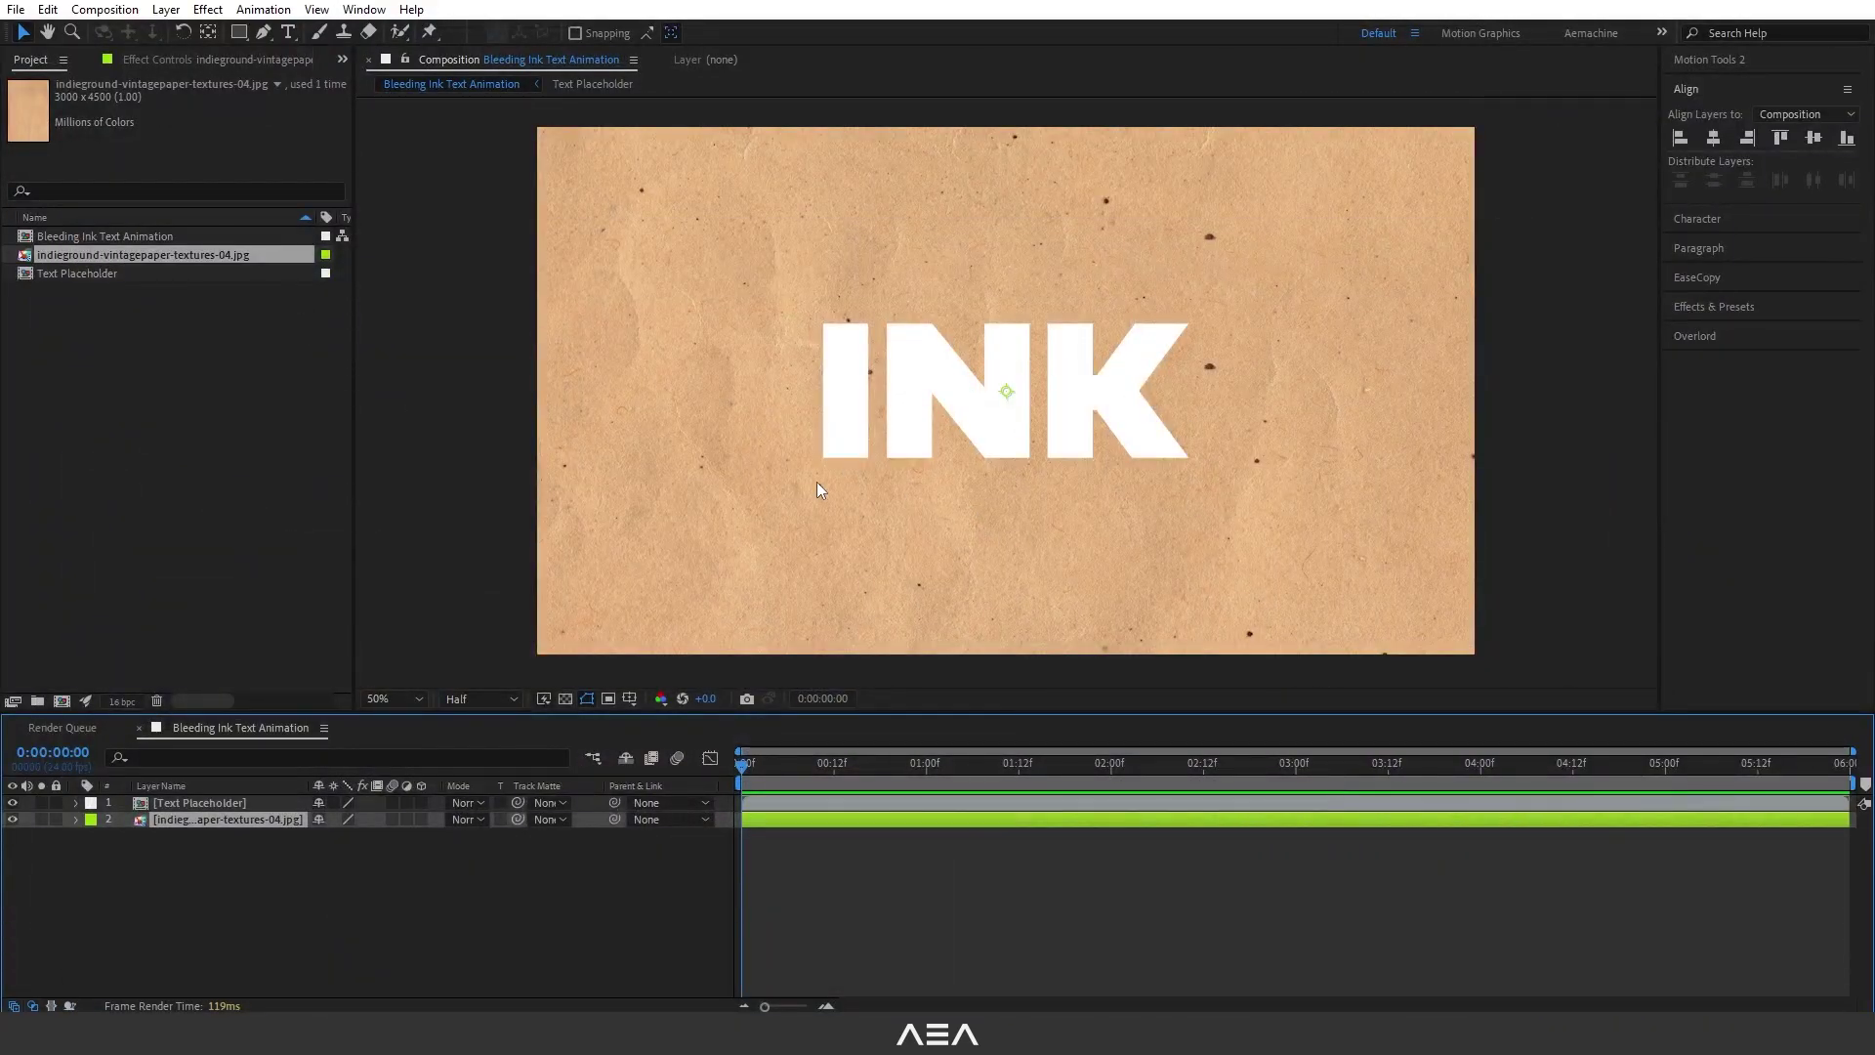
left_click(171, 805)
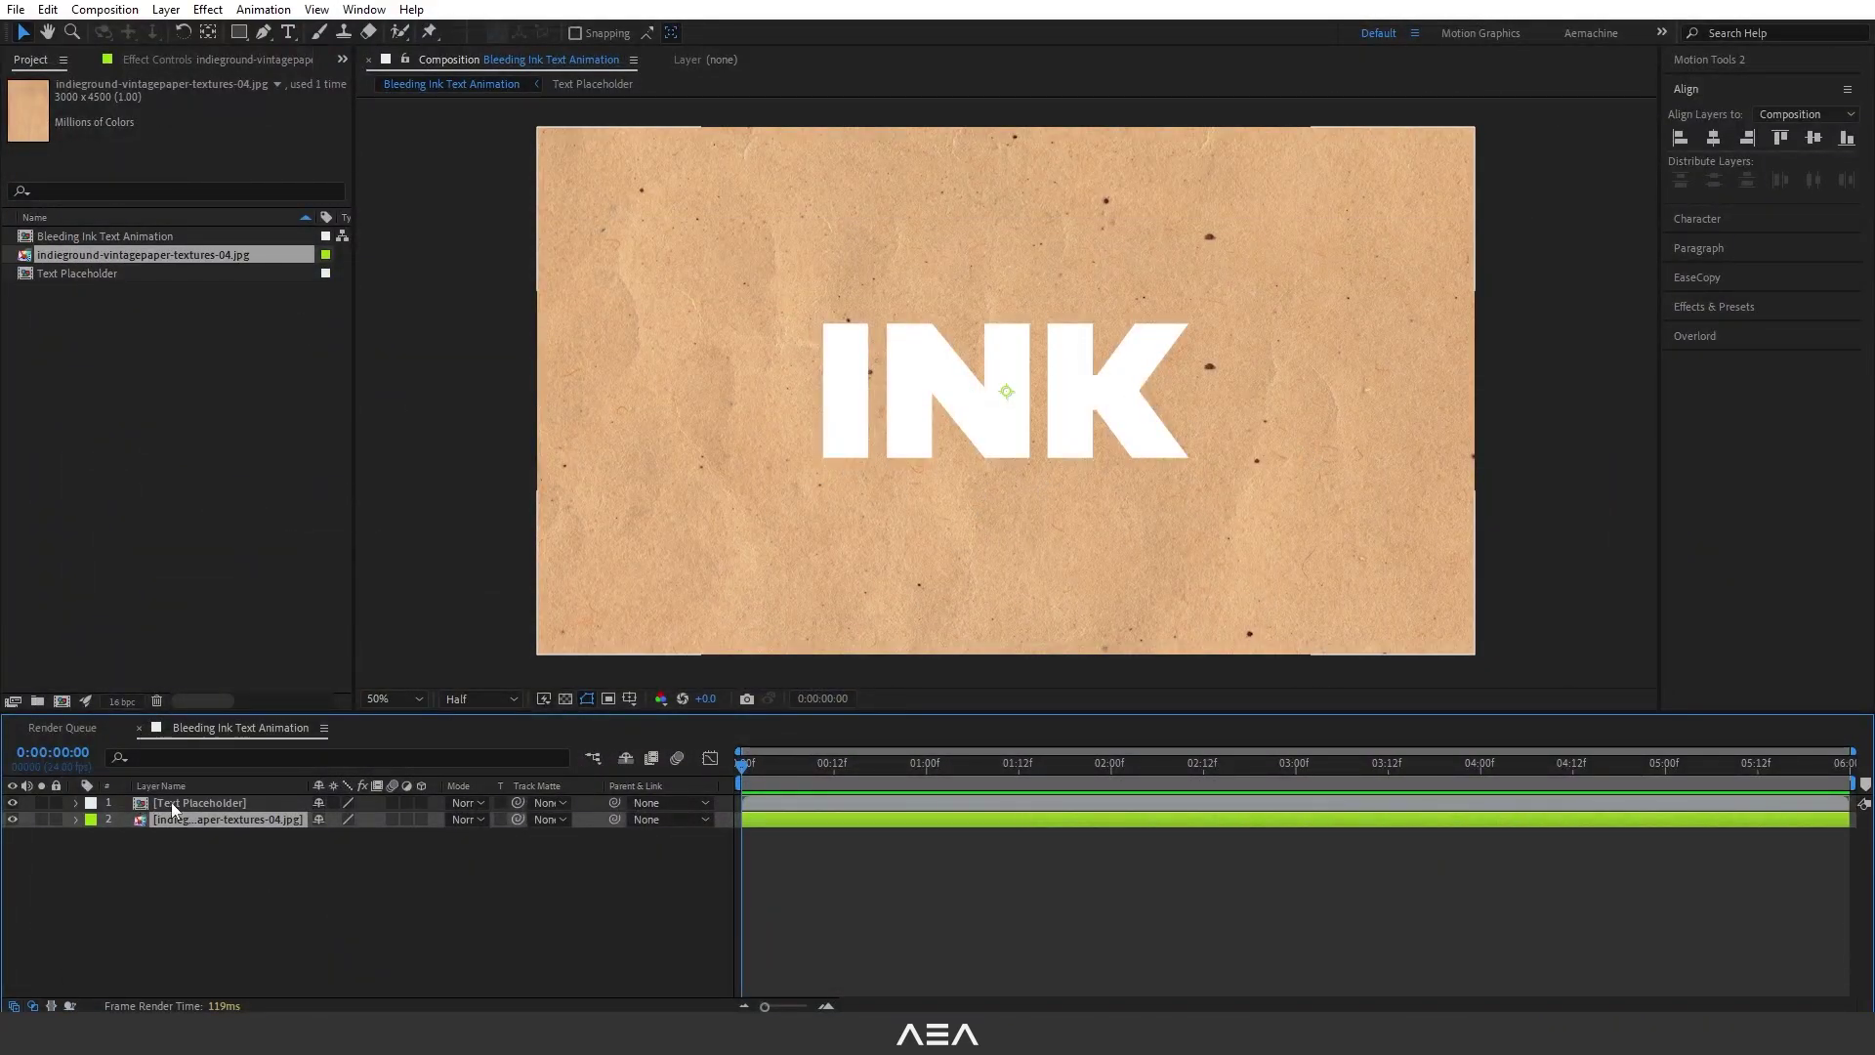
left_click(175, 803)
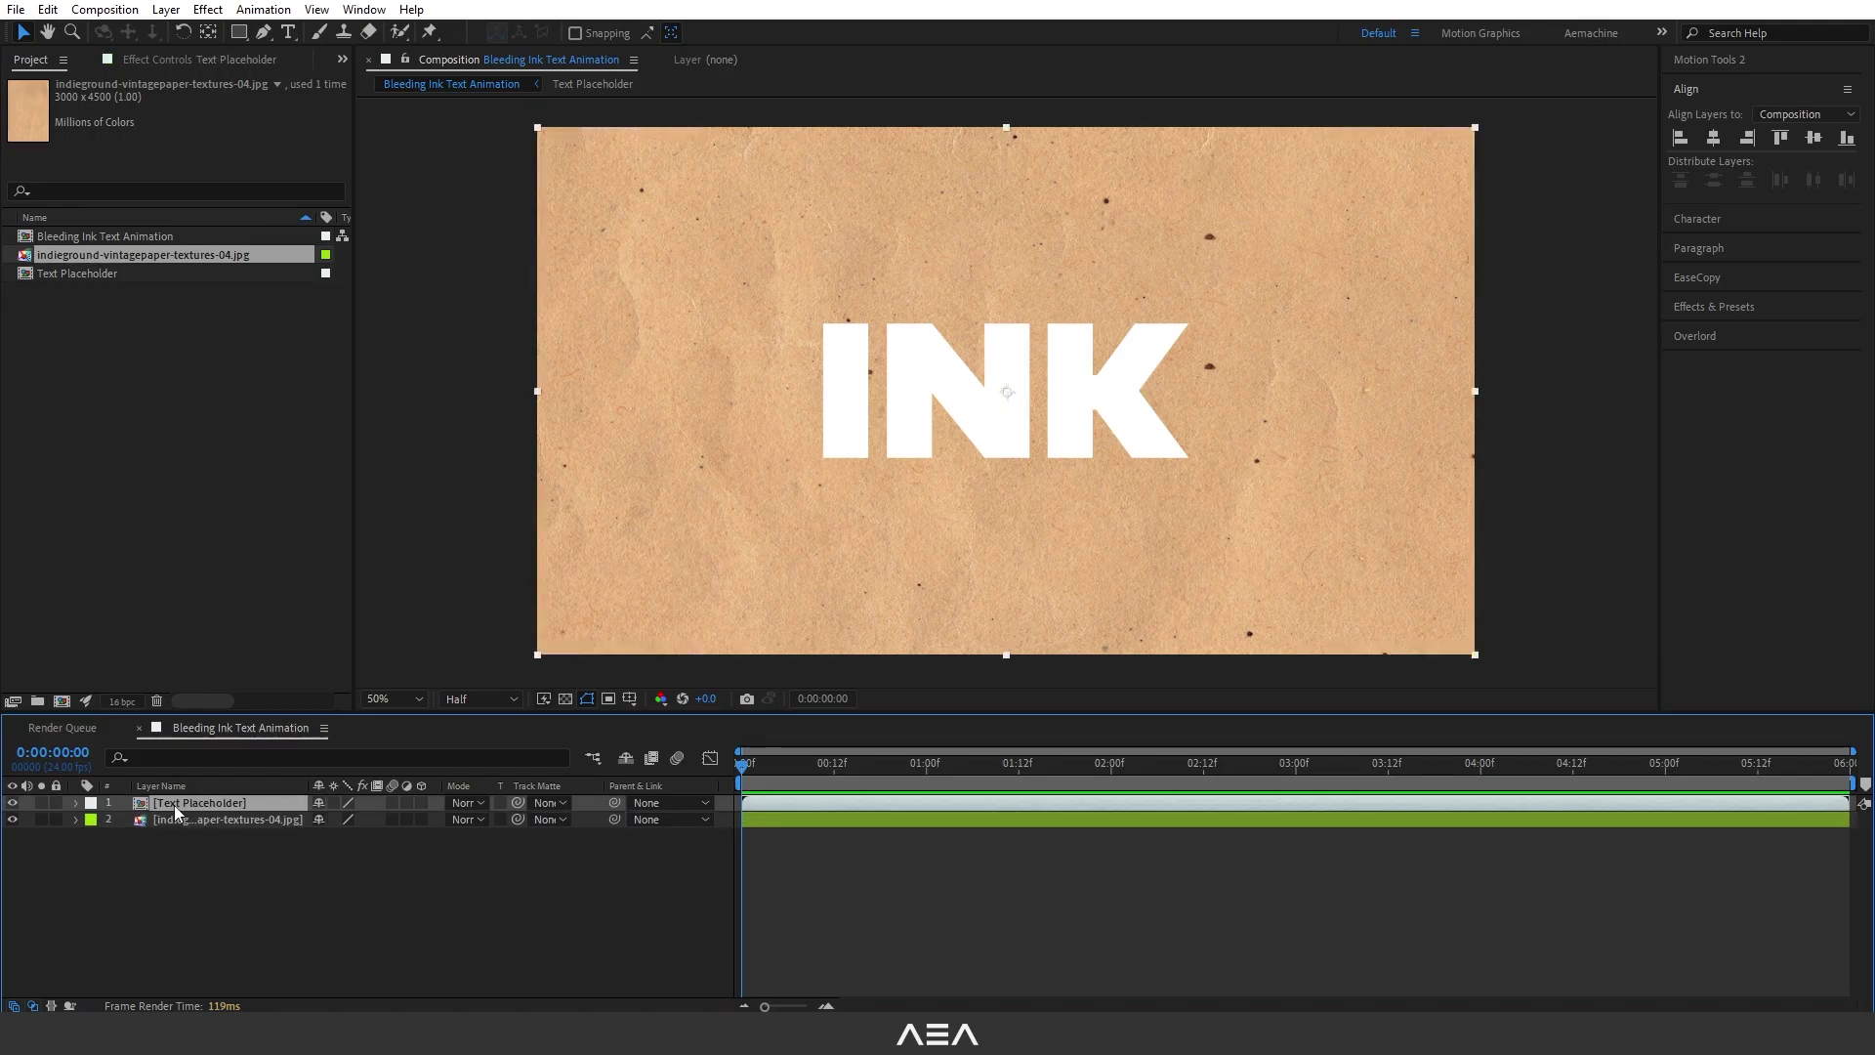
Apply the 4-Color Gradient effect to the Text Placeholder layer
left_click(1724, 303)
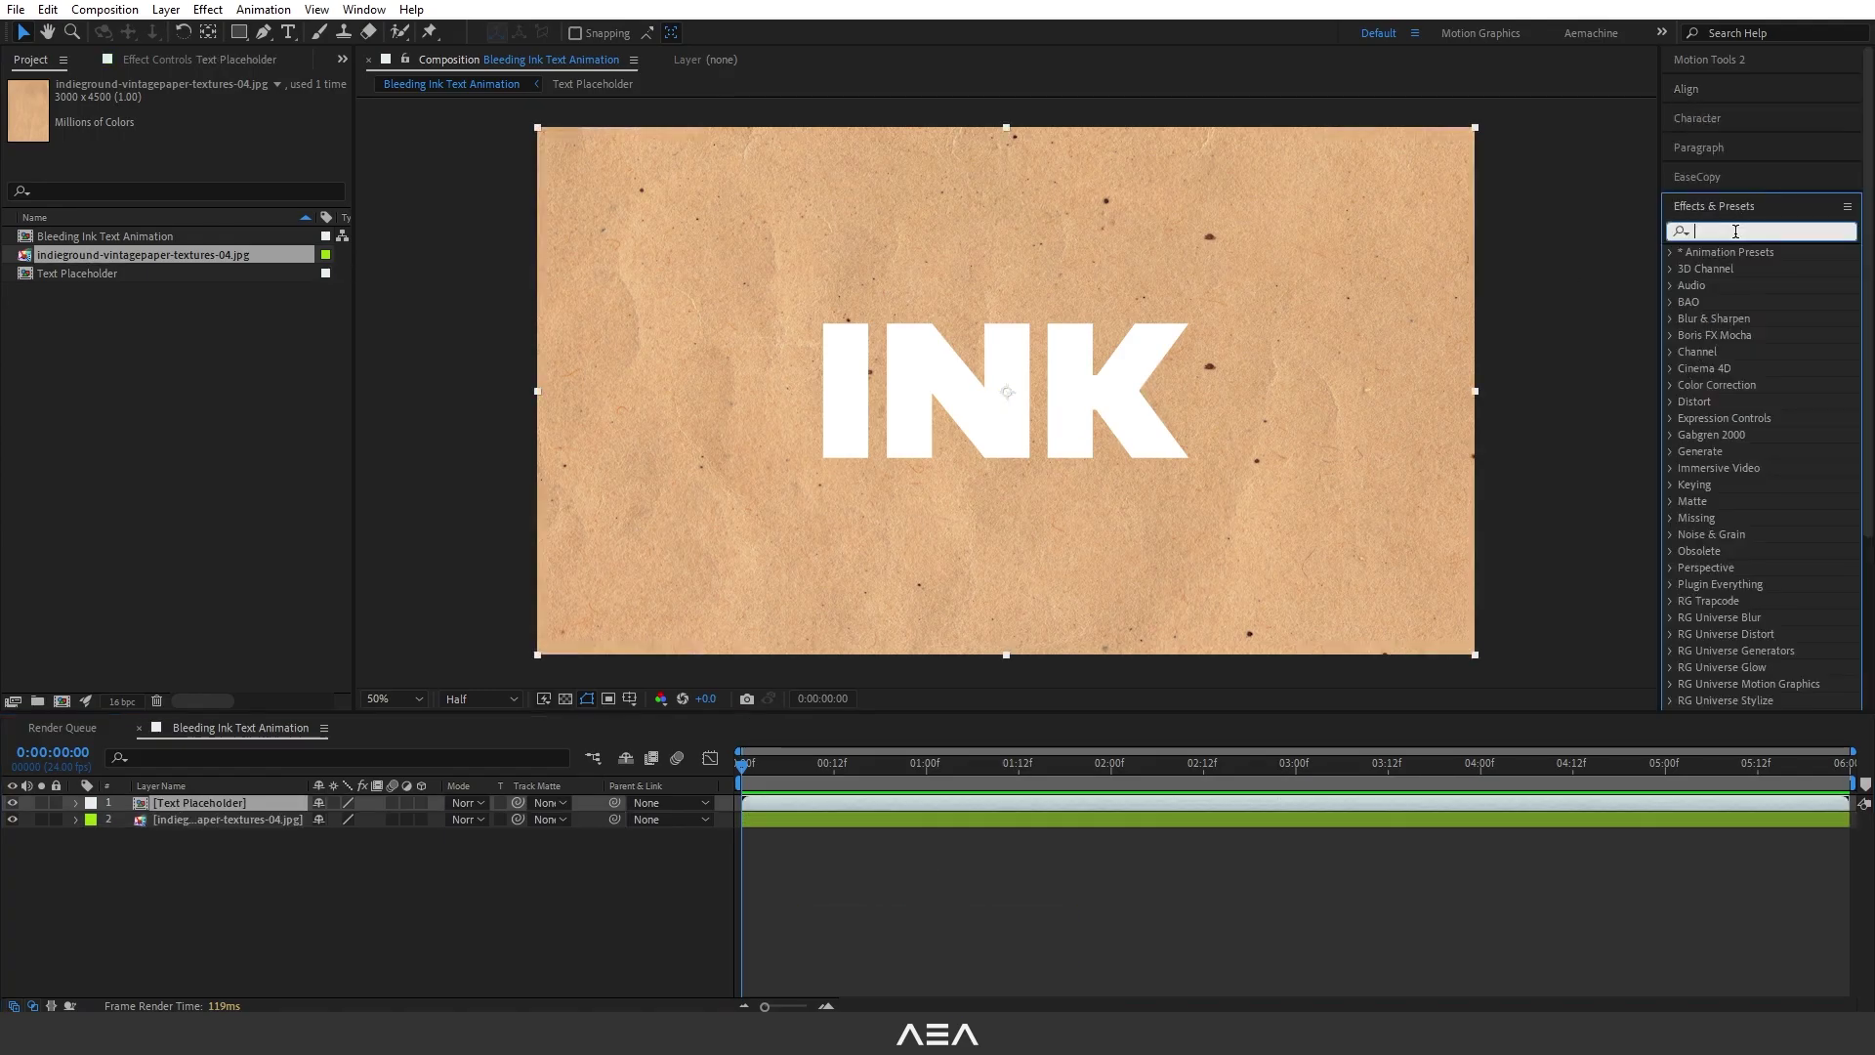
type("4")
left_click(1756, 418)
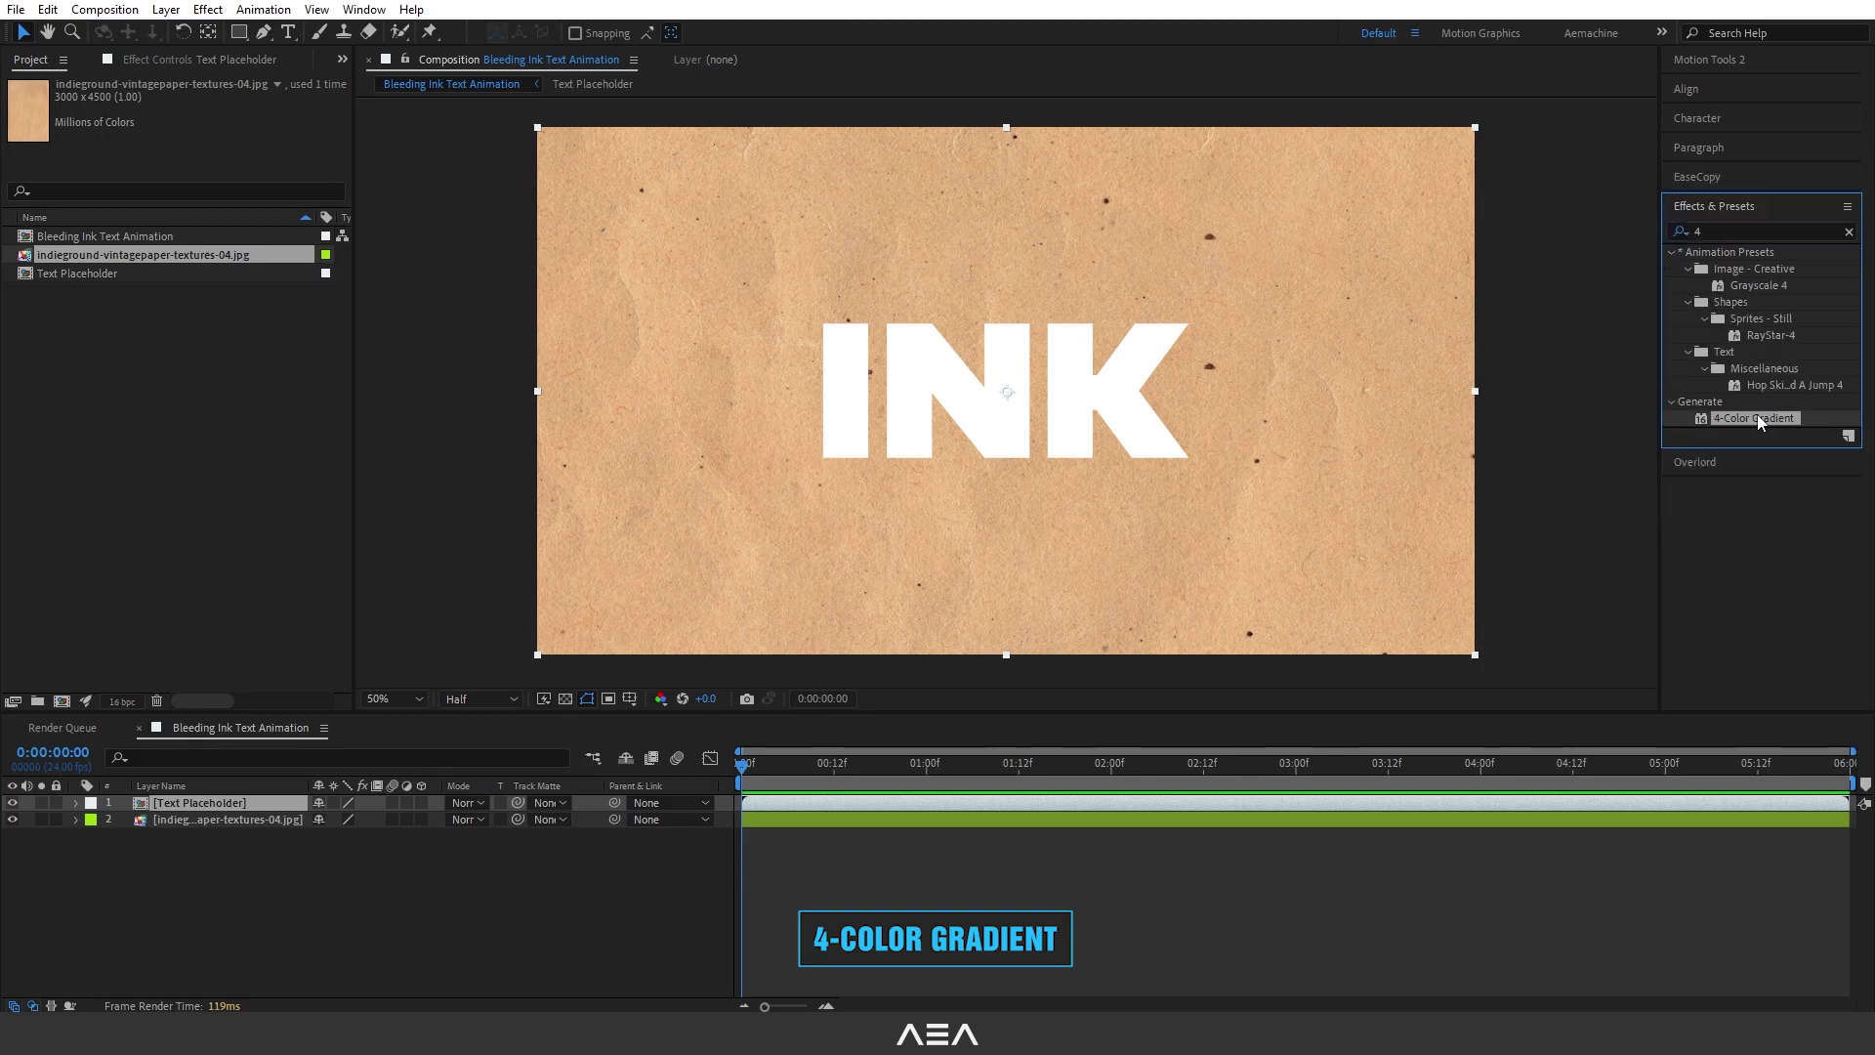
double_click(1763, 420)
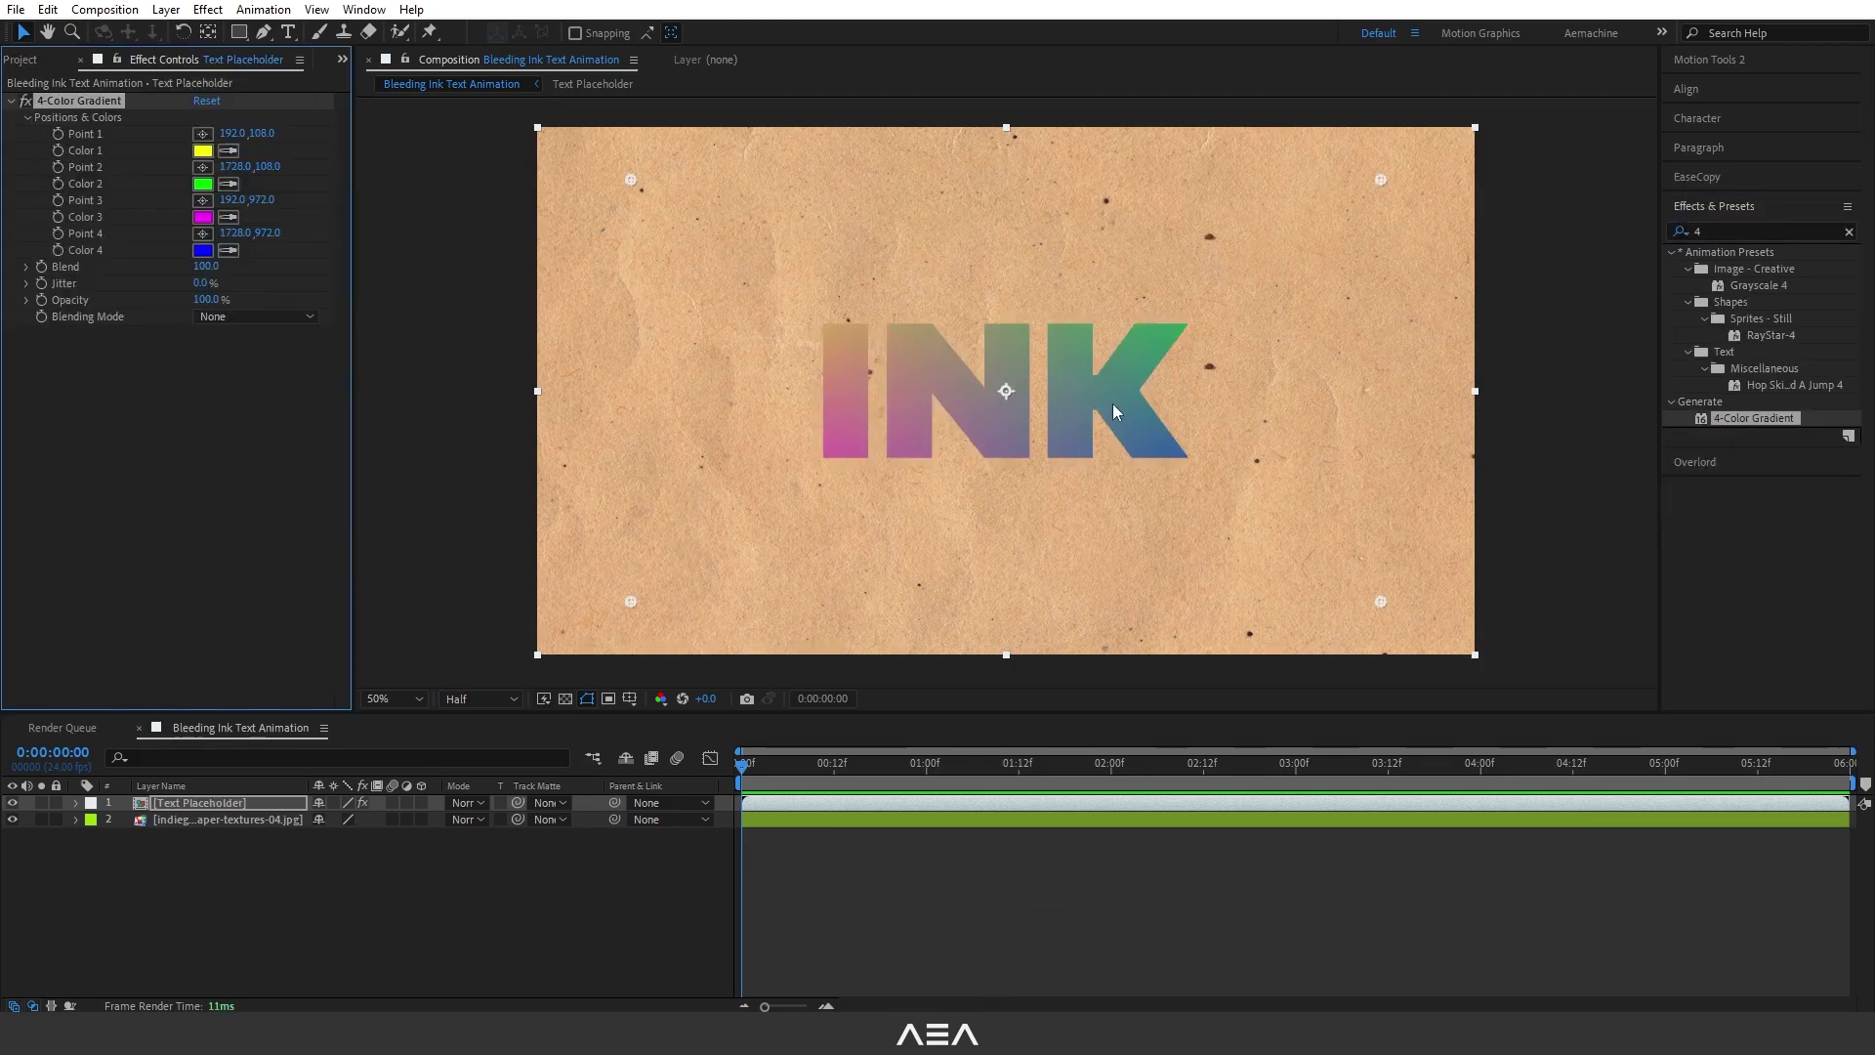
Set gradient Color 1 to dark navy and move its point toward the letters
left_click(203, 152)
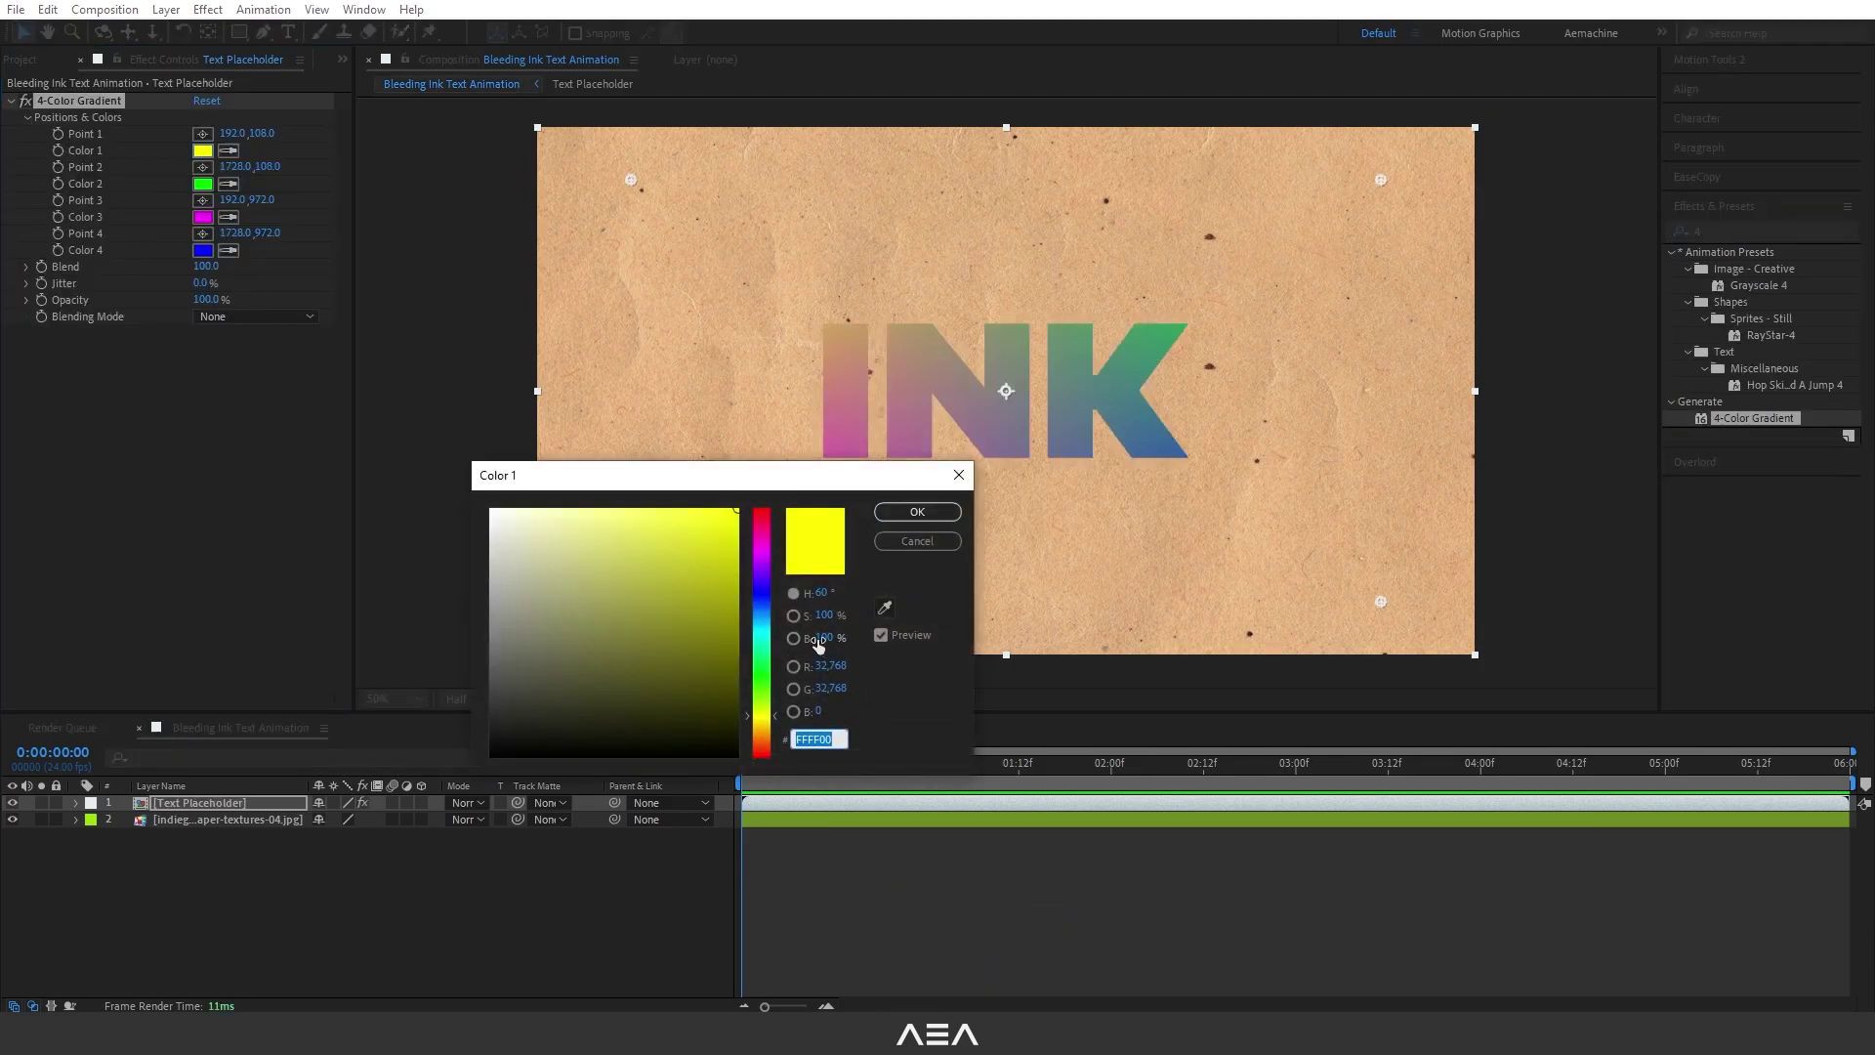
left_click(761, 603)
left_click_drag(708, 672, 757, 684)
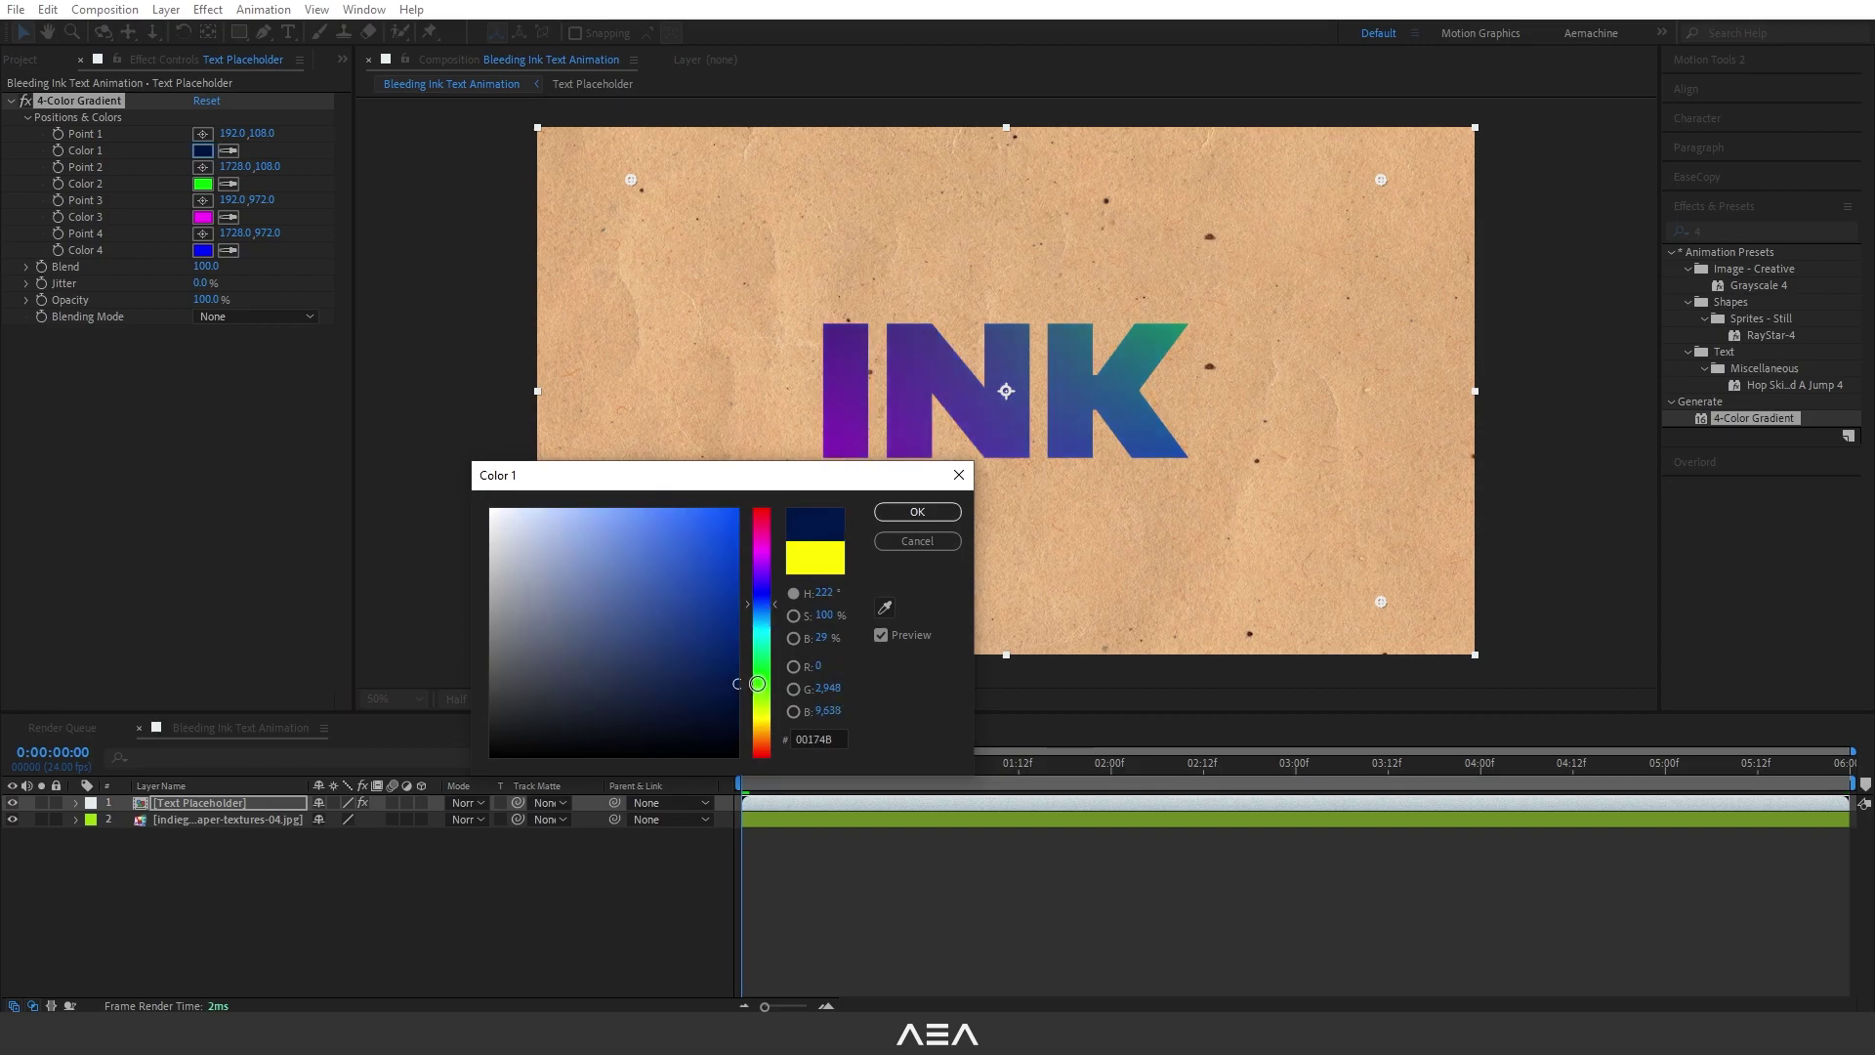
left_click(917, 514)
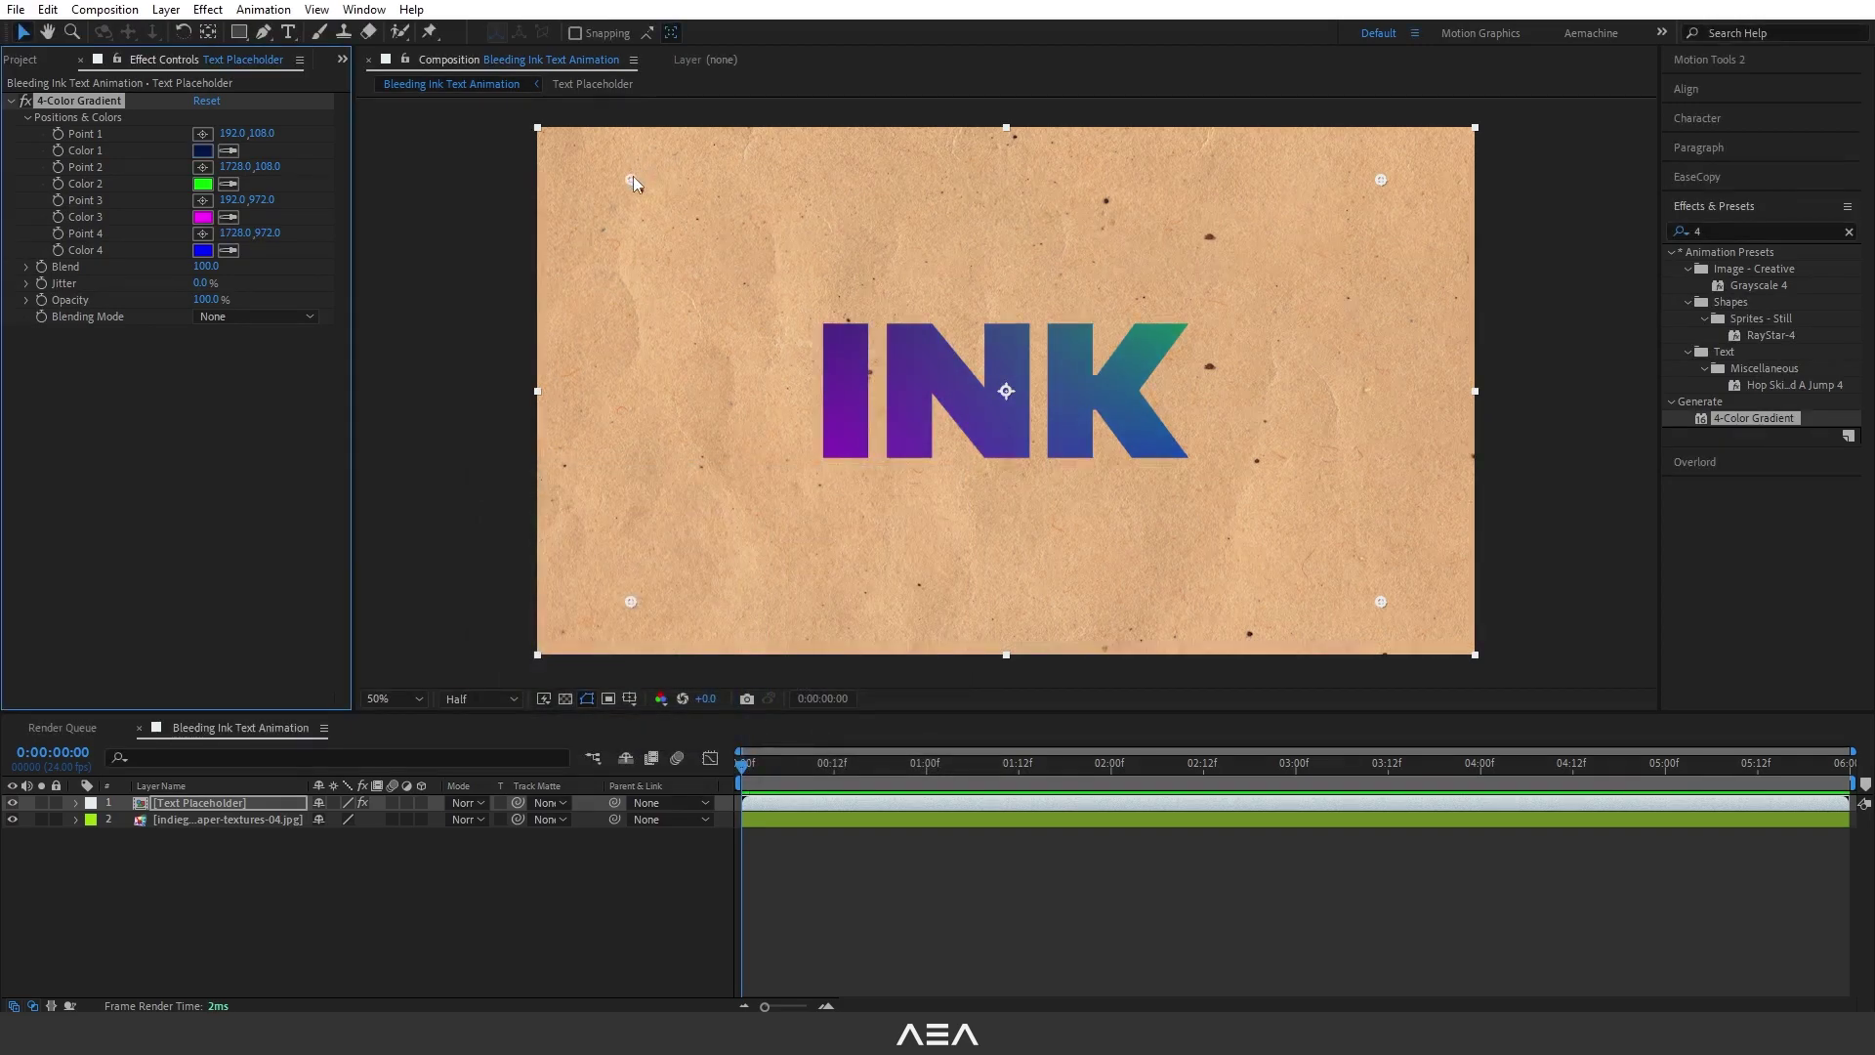
mouse_move(633, 178)
left_mouse_down()
mouse_move(733, 178)
mouse_move(817, 278)
left_mouse_up()
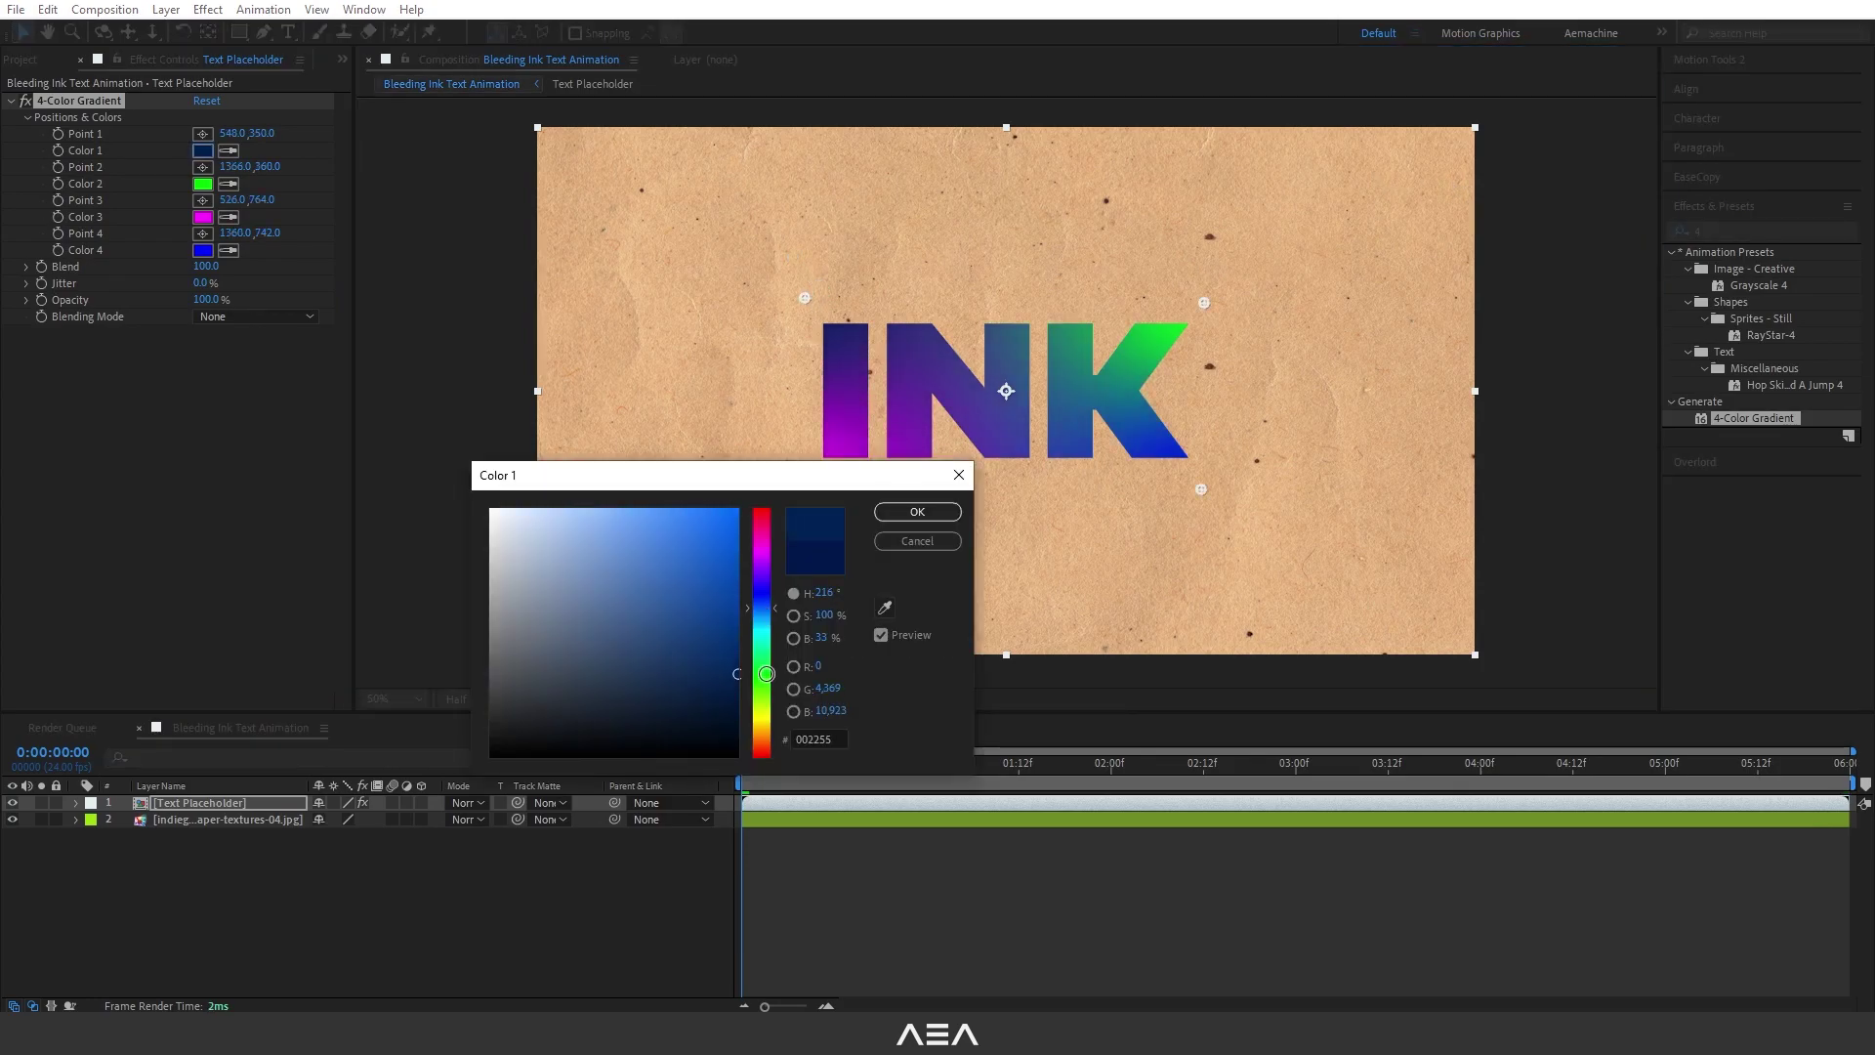
left_click(917, 512)
Eyedrop Color 1's navy into gradient Colors 2, 3 and 4
left_click(229, 183)
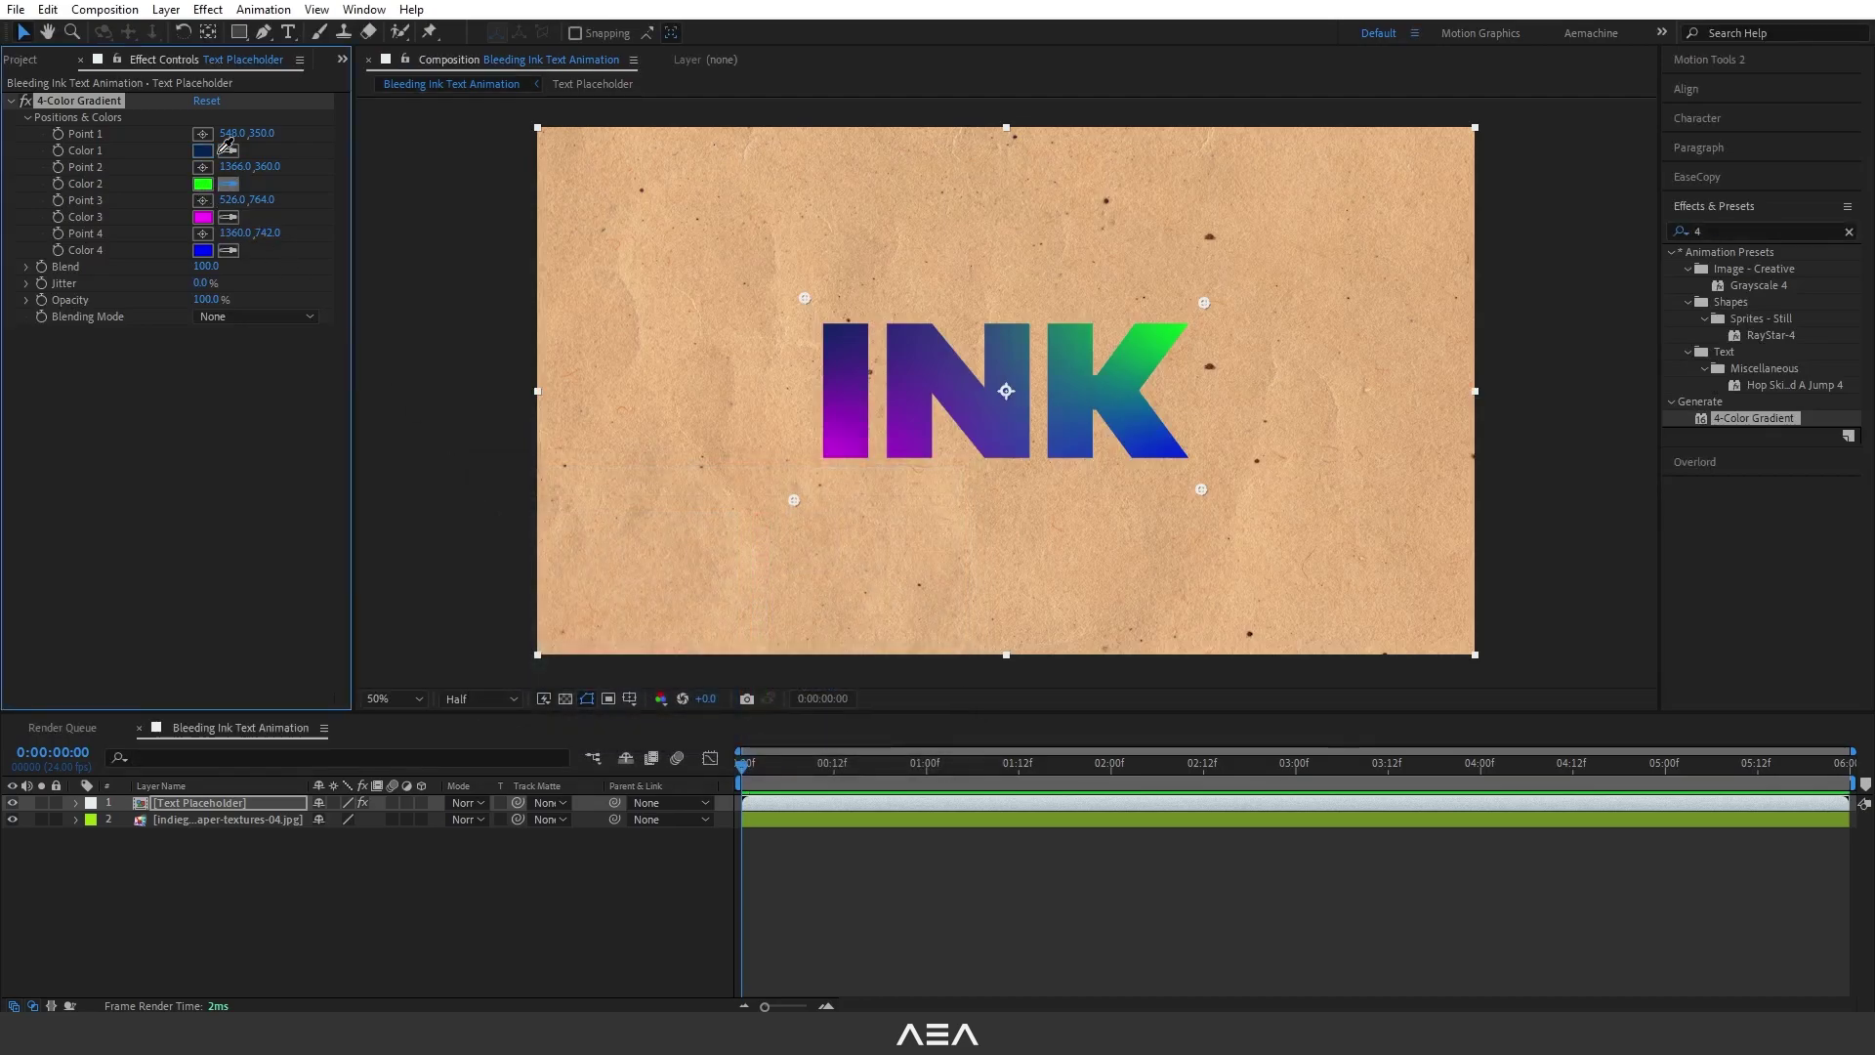
left_click(205, 150)
left_click(228, 217)
left_click(205, 151)
left_click(228, 252)
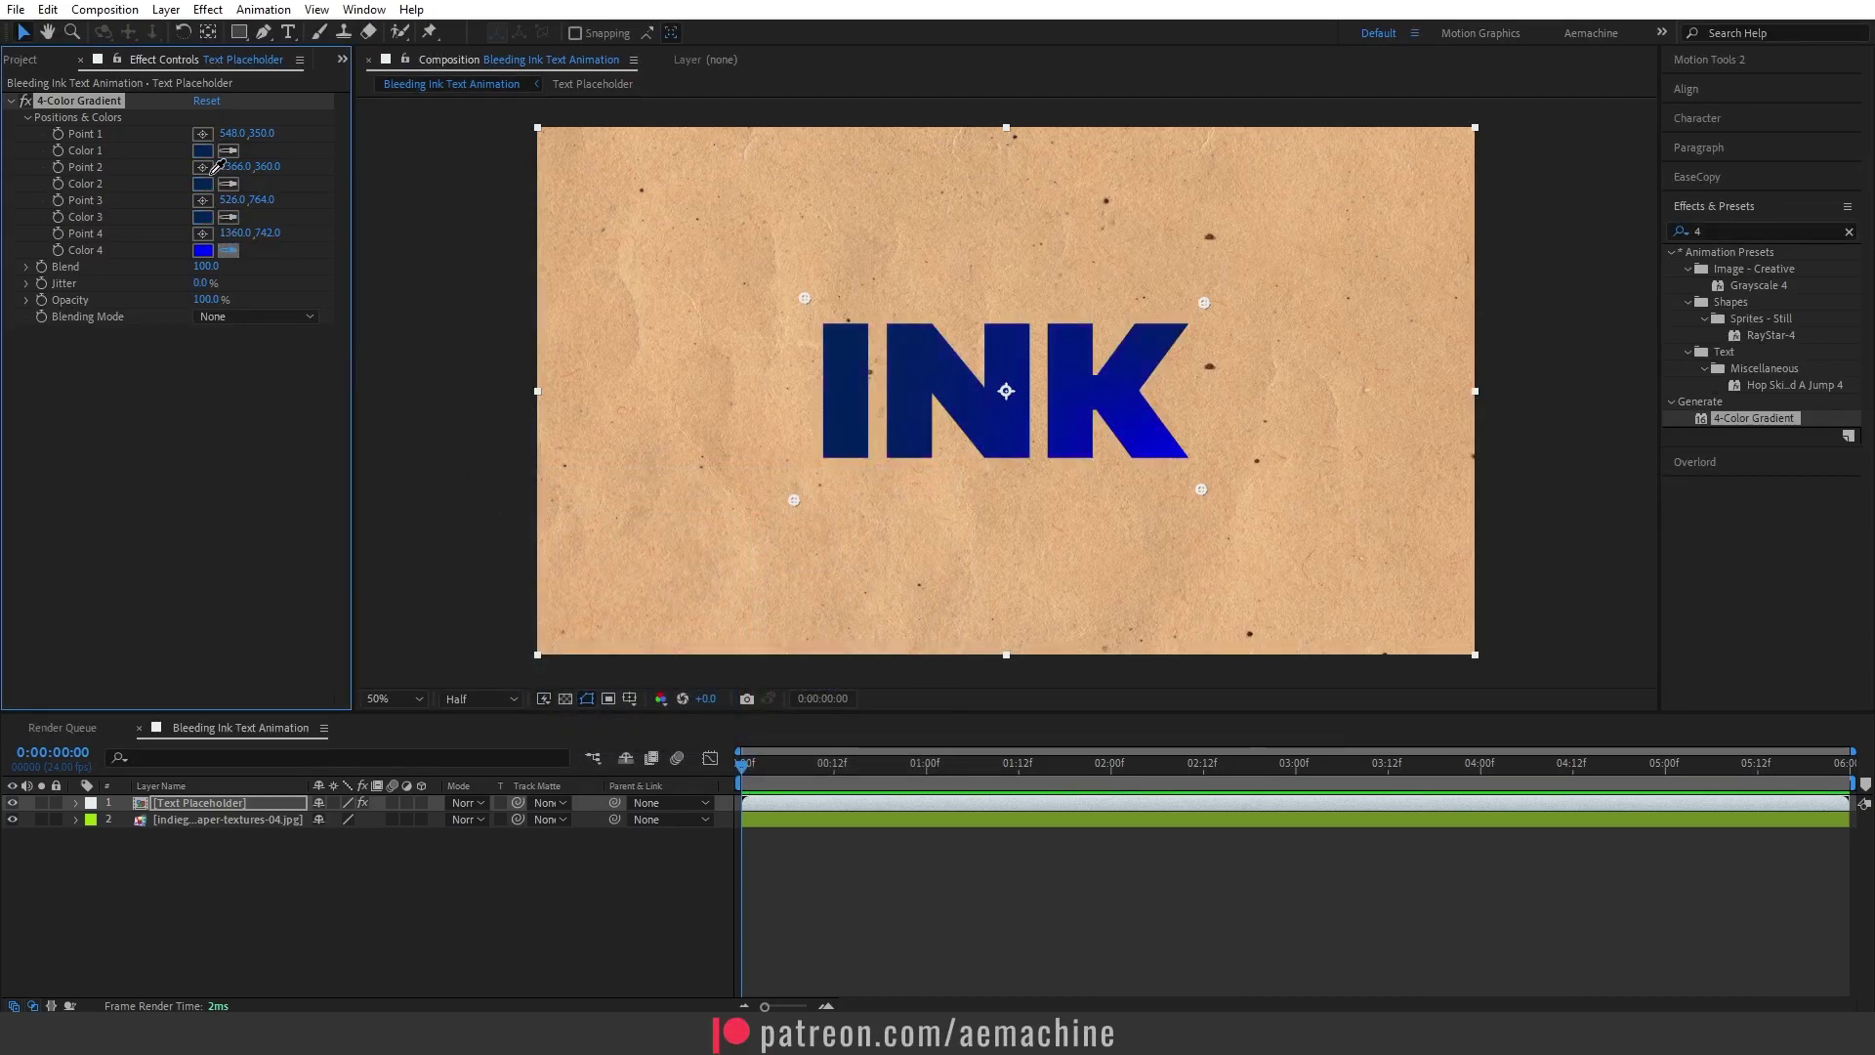
left_click(205, 151)
Lighten Colors 2 and 3 and darken Color 4 into varied navy shades
left_click(202, 183)
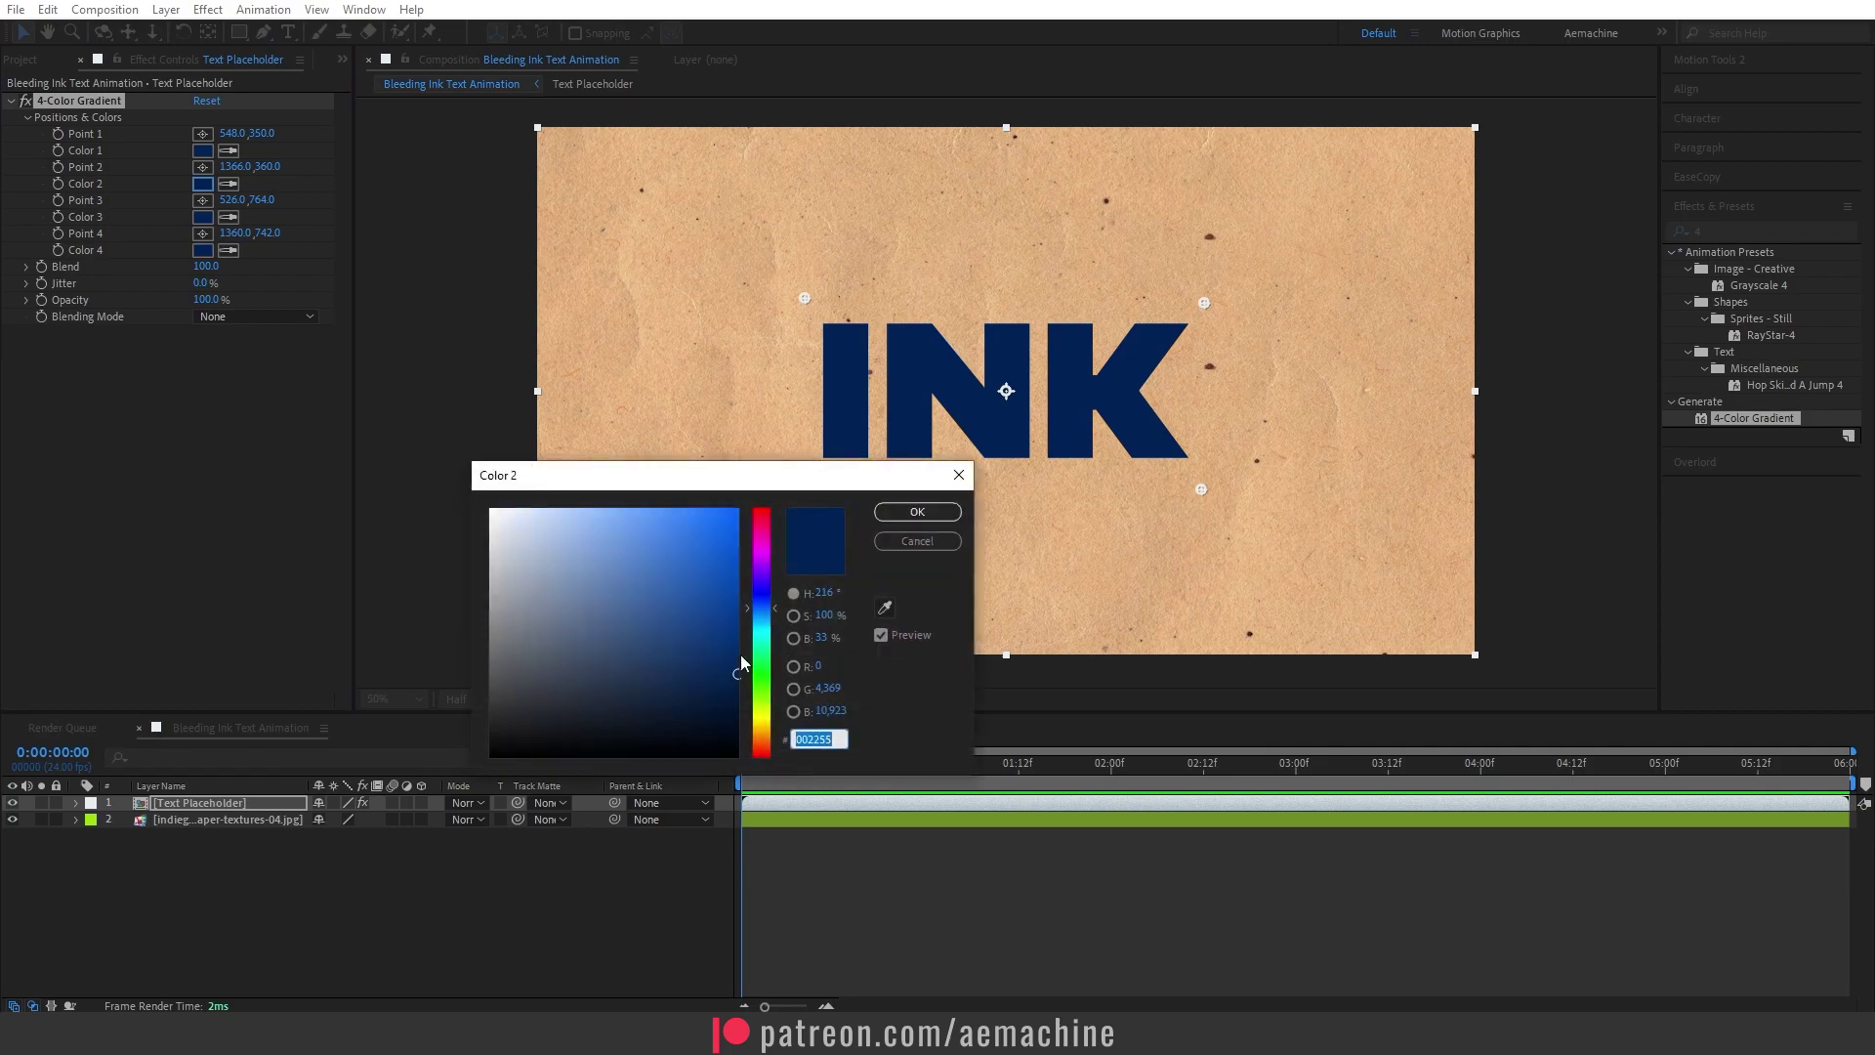
left_click_drag(744, 664, 756, 605)
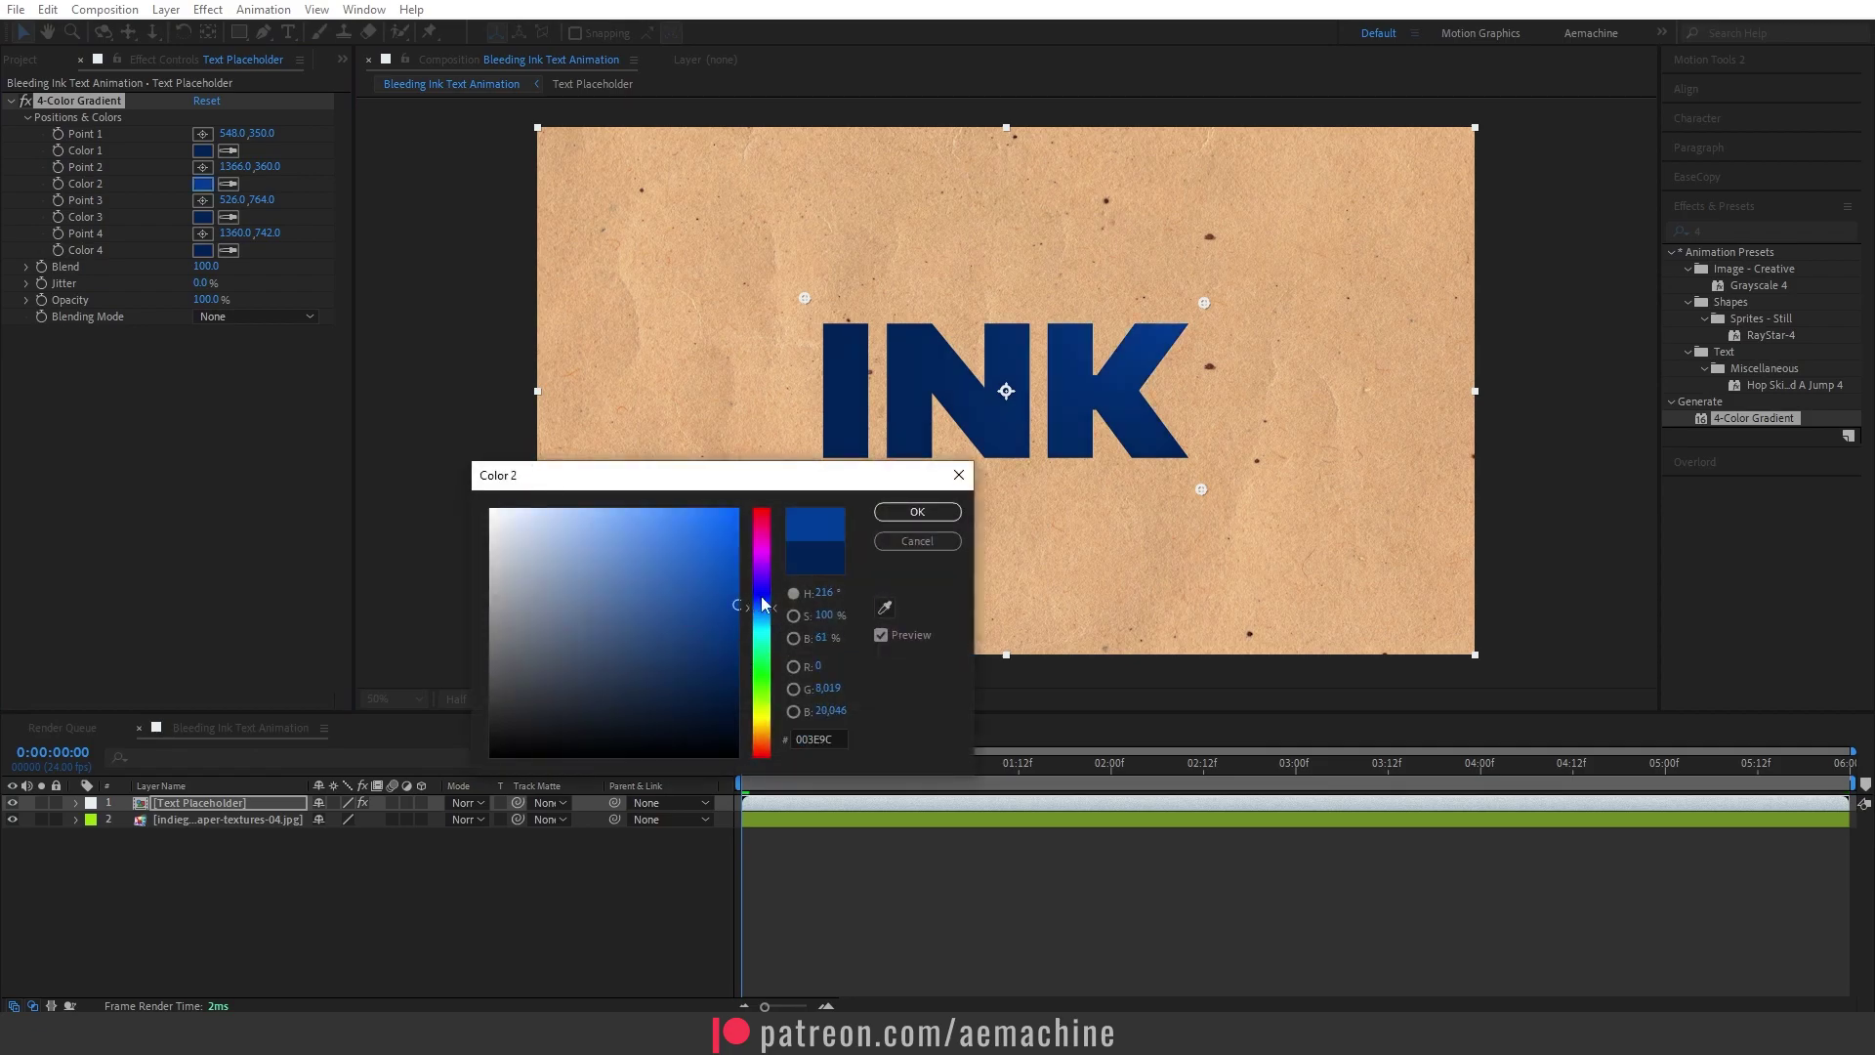
left_click(915, 512)
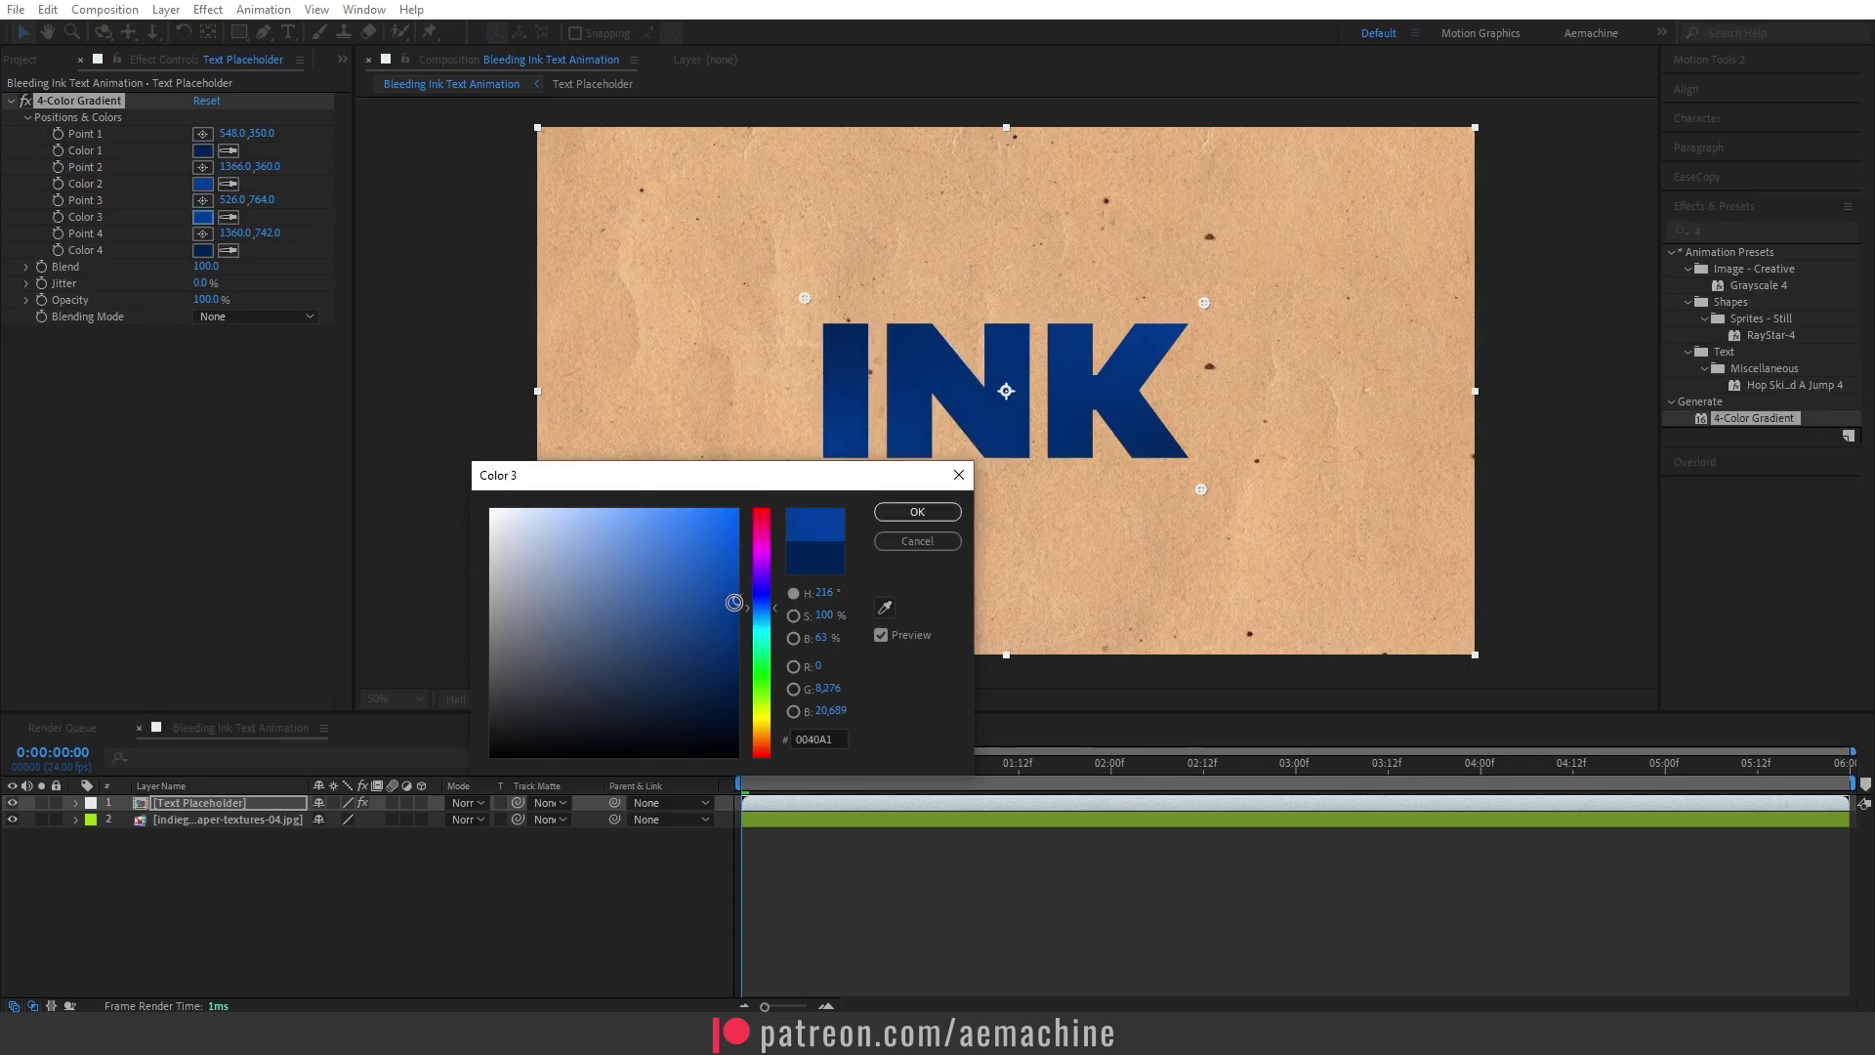
left_click(918, 514)
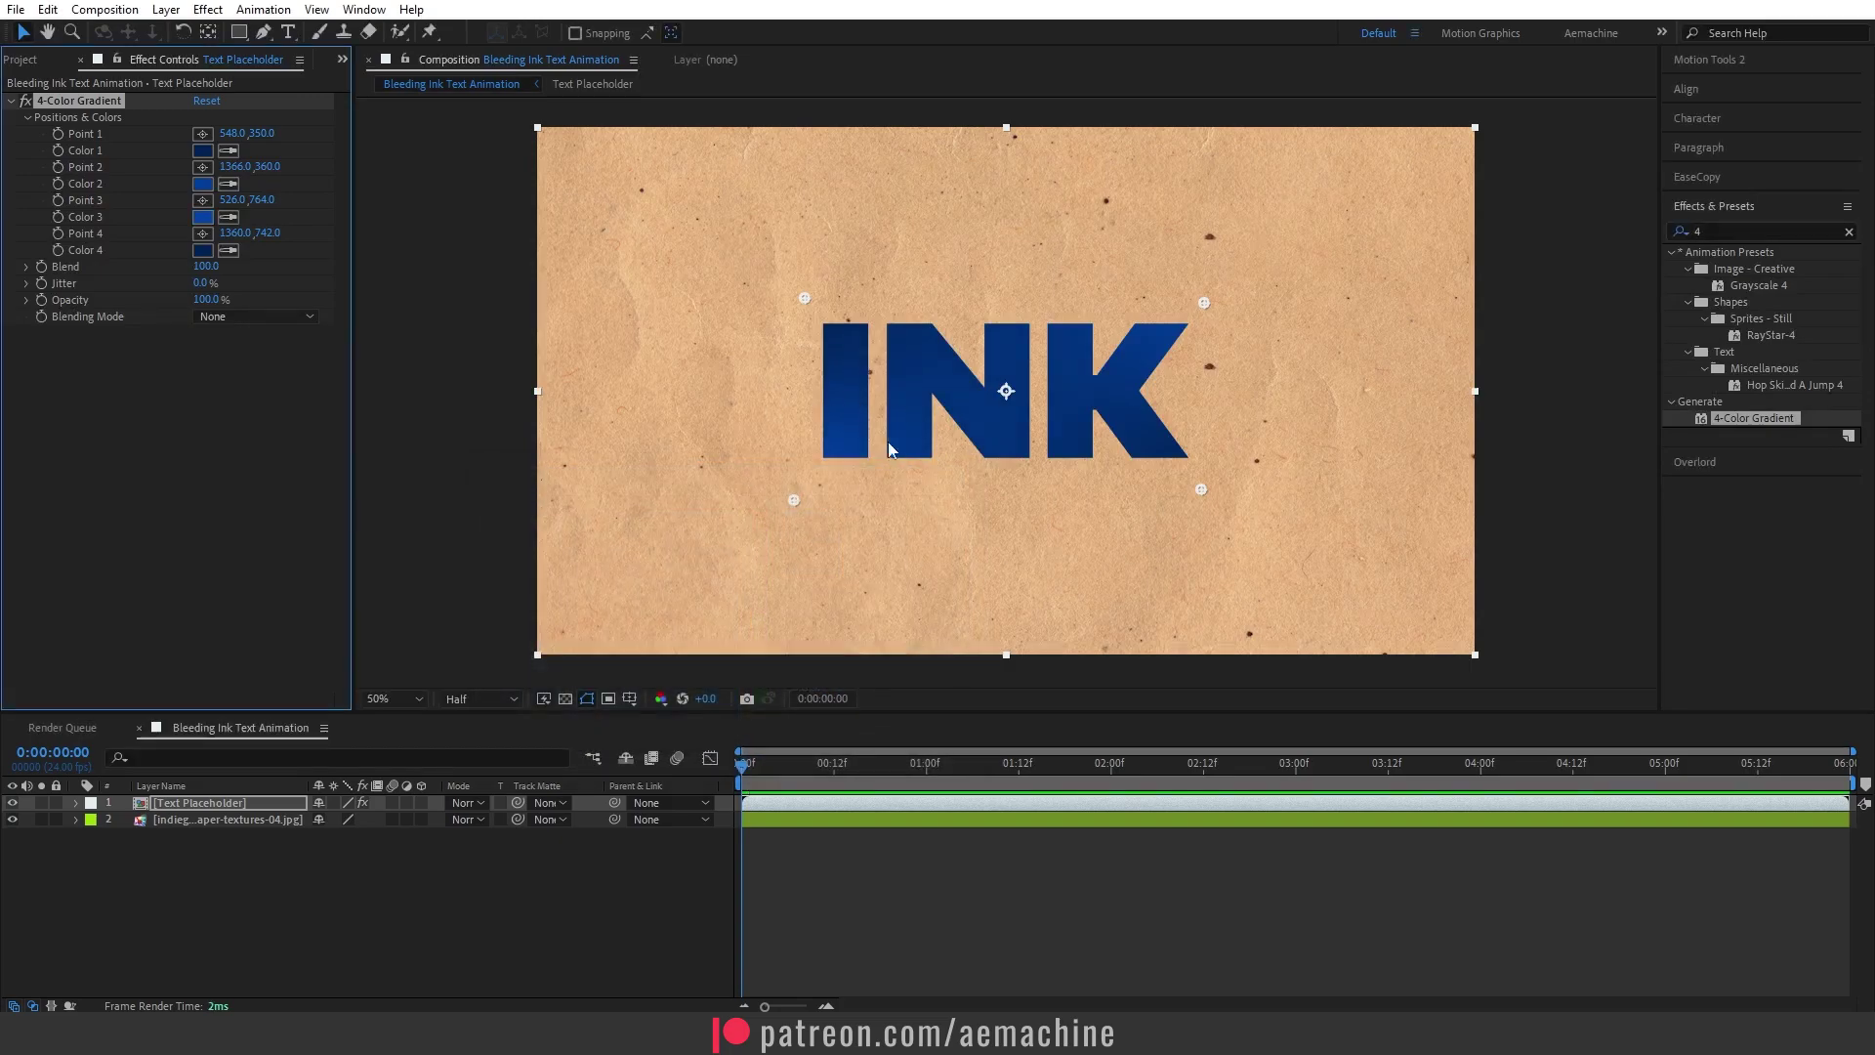
left_click(202, 250)
mouse_move(740, 646)
left_mouse_down()
mouse_move(738, 612)
mouse_move(768, 599)
mouse_move(781, 649)
mouse_move(794, 614)
mouse_move(807, 651)
mouse_move(645, 699)
left_mouse_up()
left_click(917, 511)
left_click(182, 870)
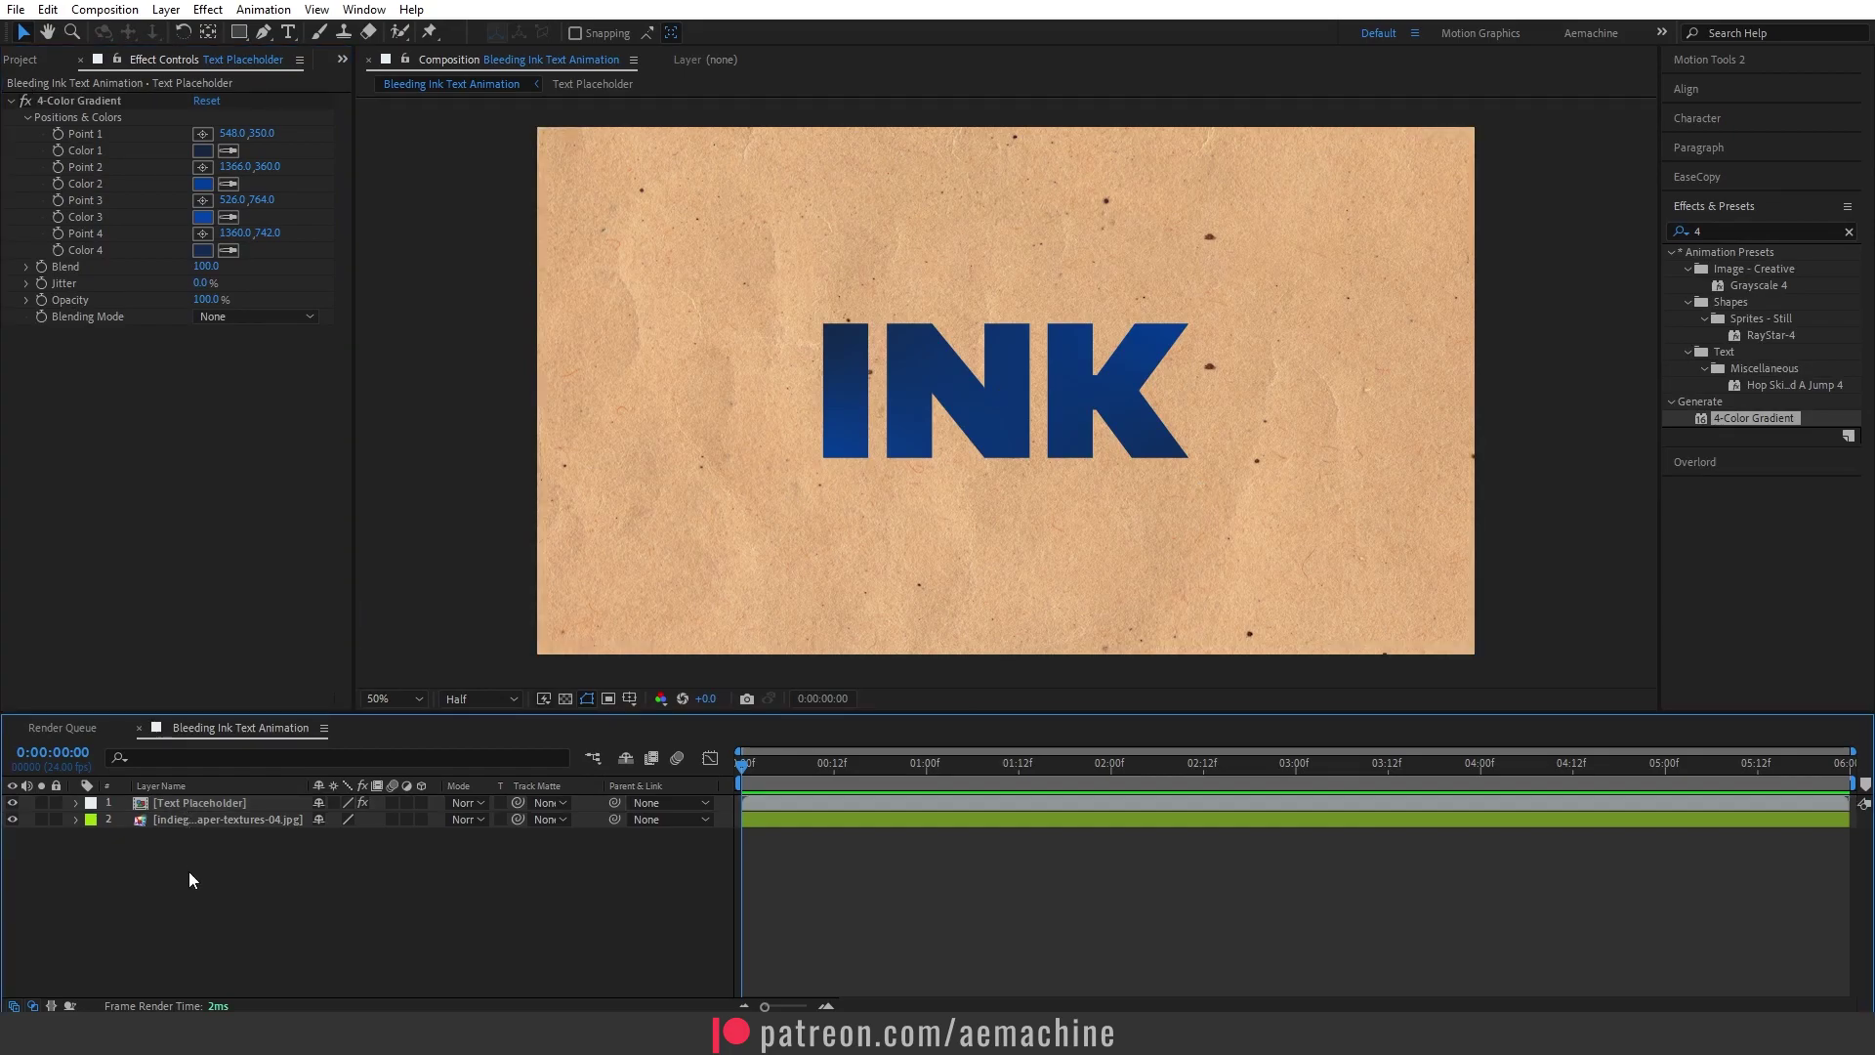
left_click(182, 802)
left_click(182, 802)
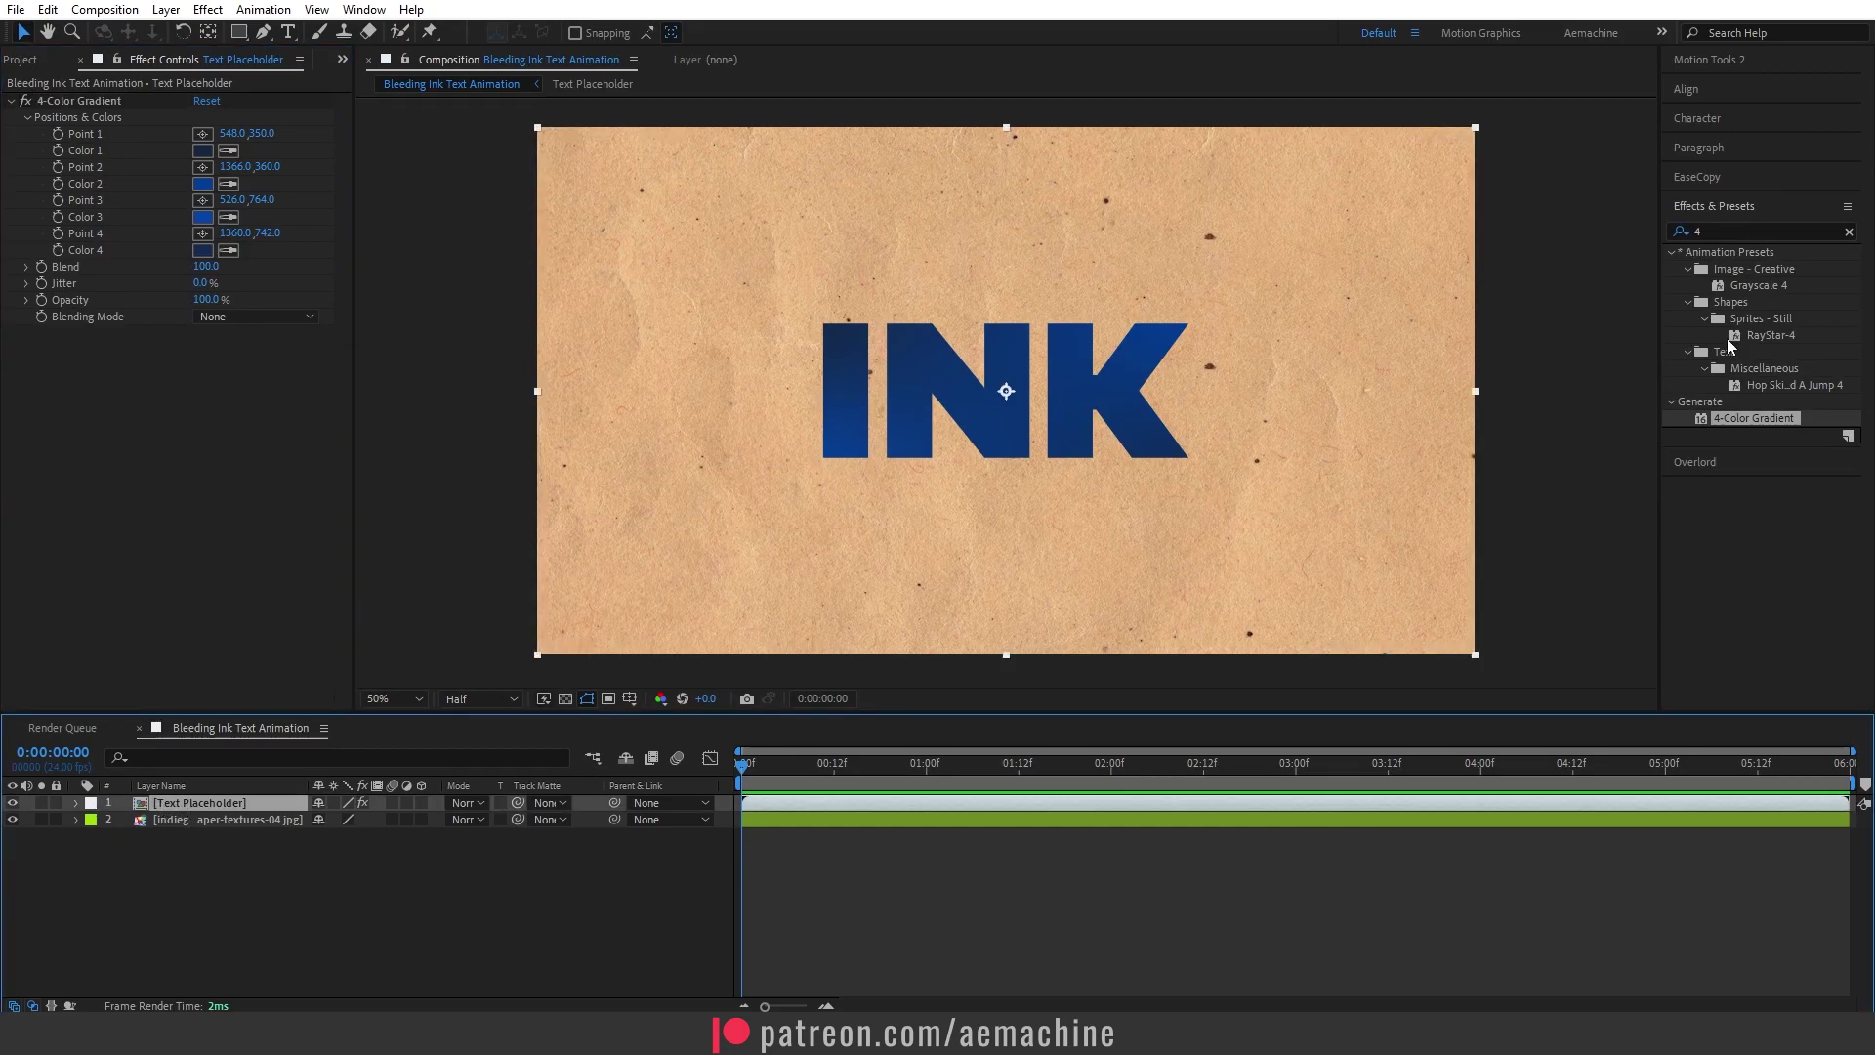
Search effects for 'lens' and apply Camera Lens Blur to Text Placeholder
double_click(1726, 227)
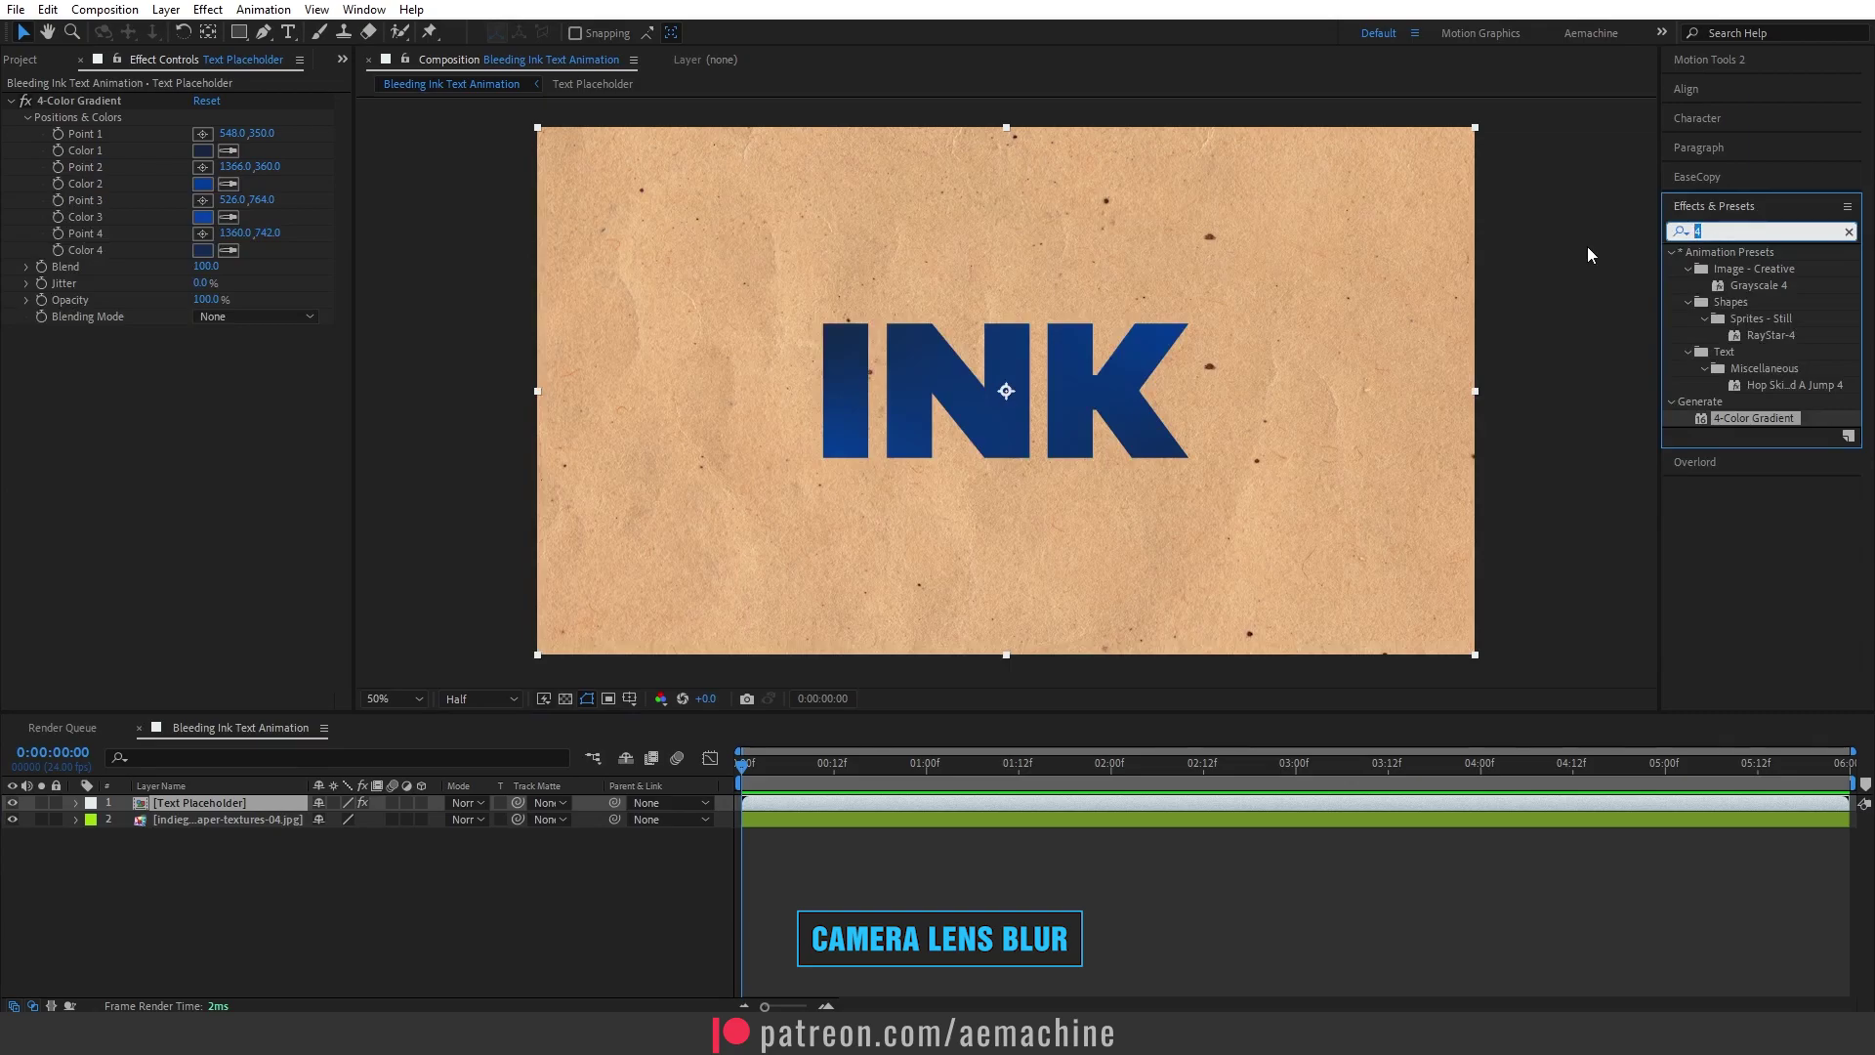
type("lens")
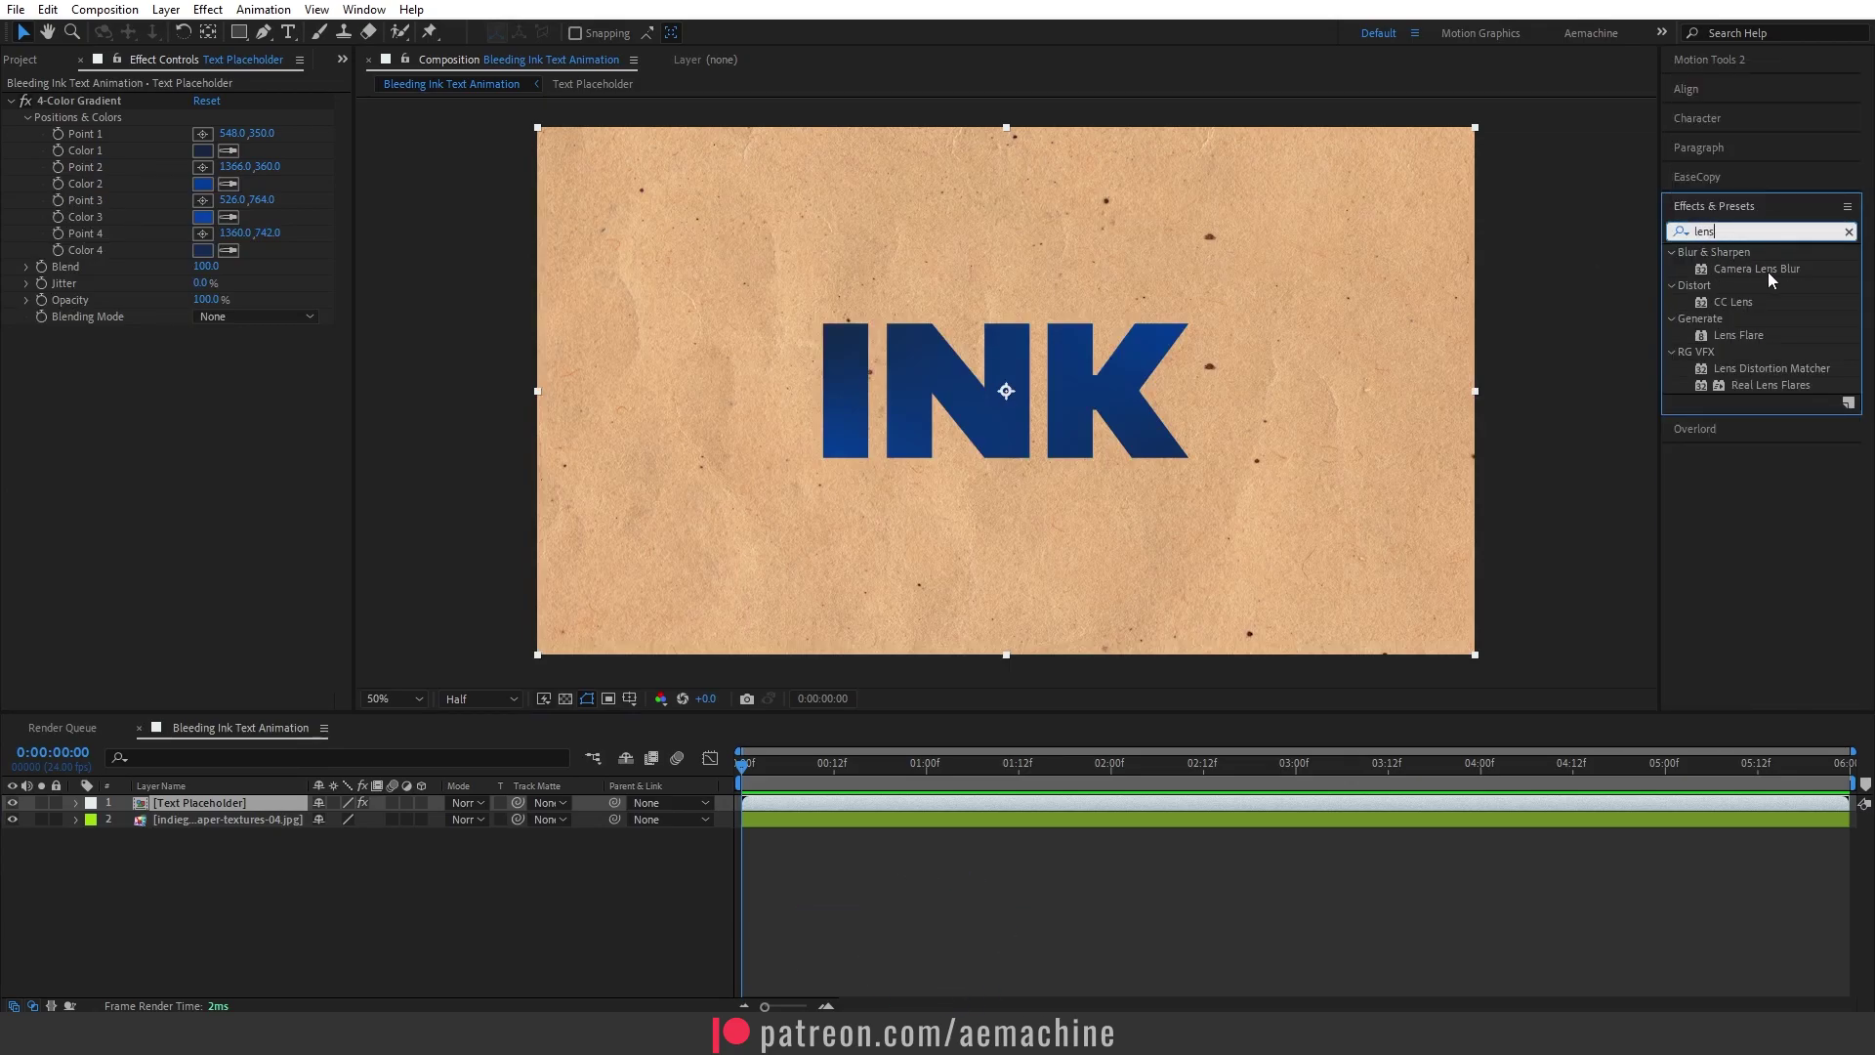
double_click(1744, 269)
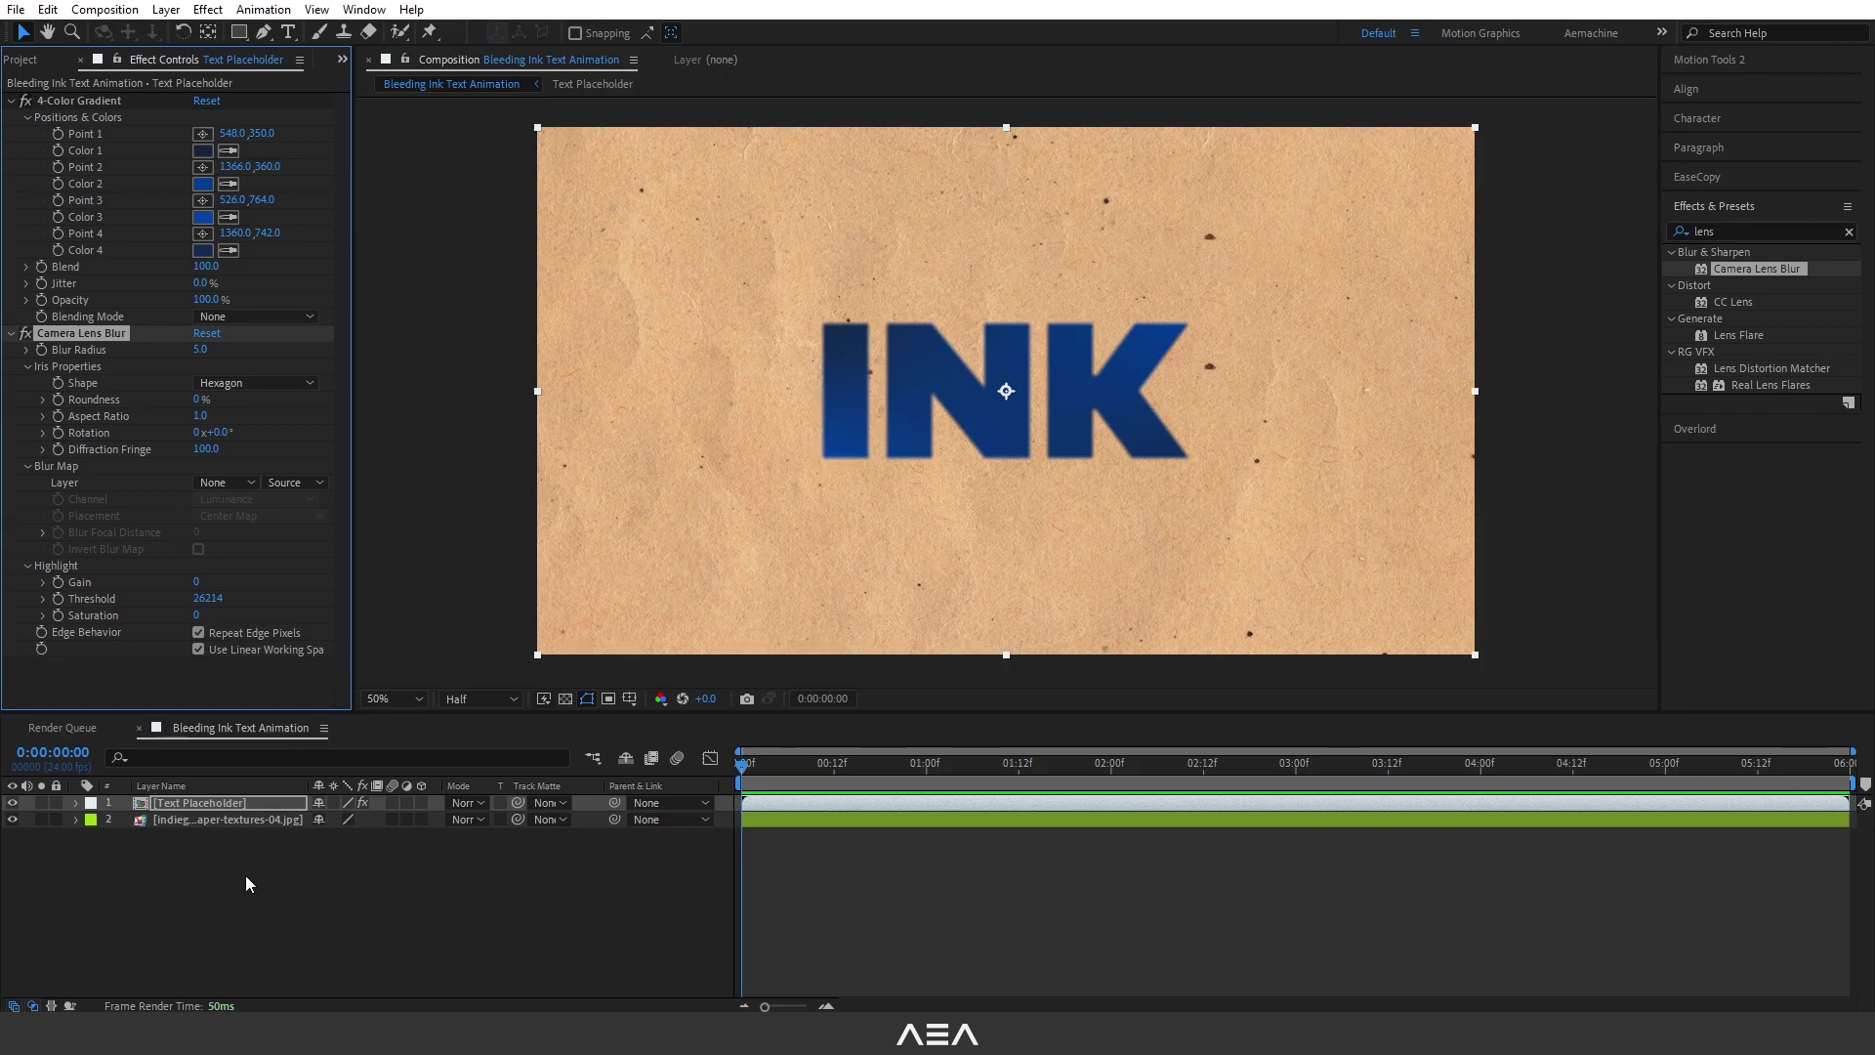
Add a white comp-sized 1920x1080 solid named 'Blur Map' as the top layer
right_click(209, 877)
mouse_move(261, 656)
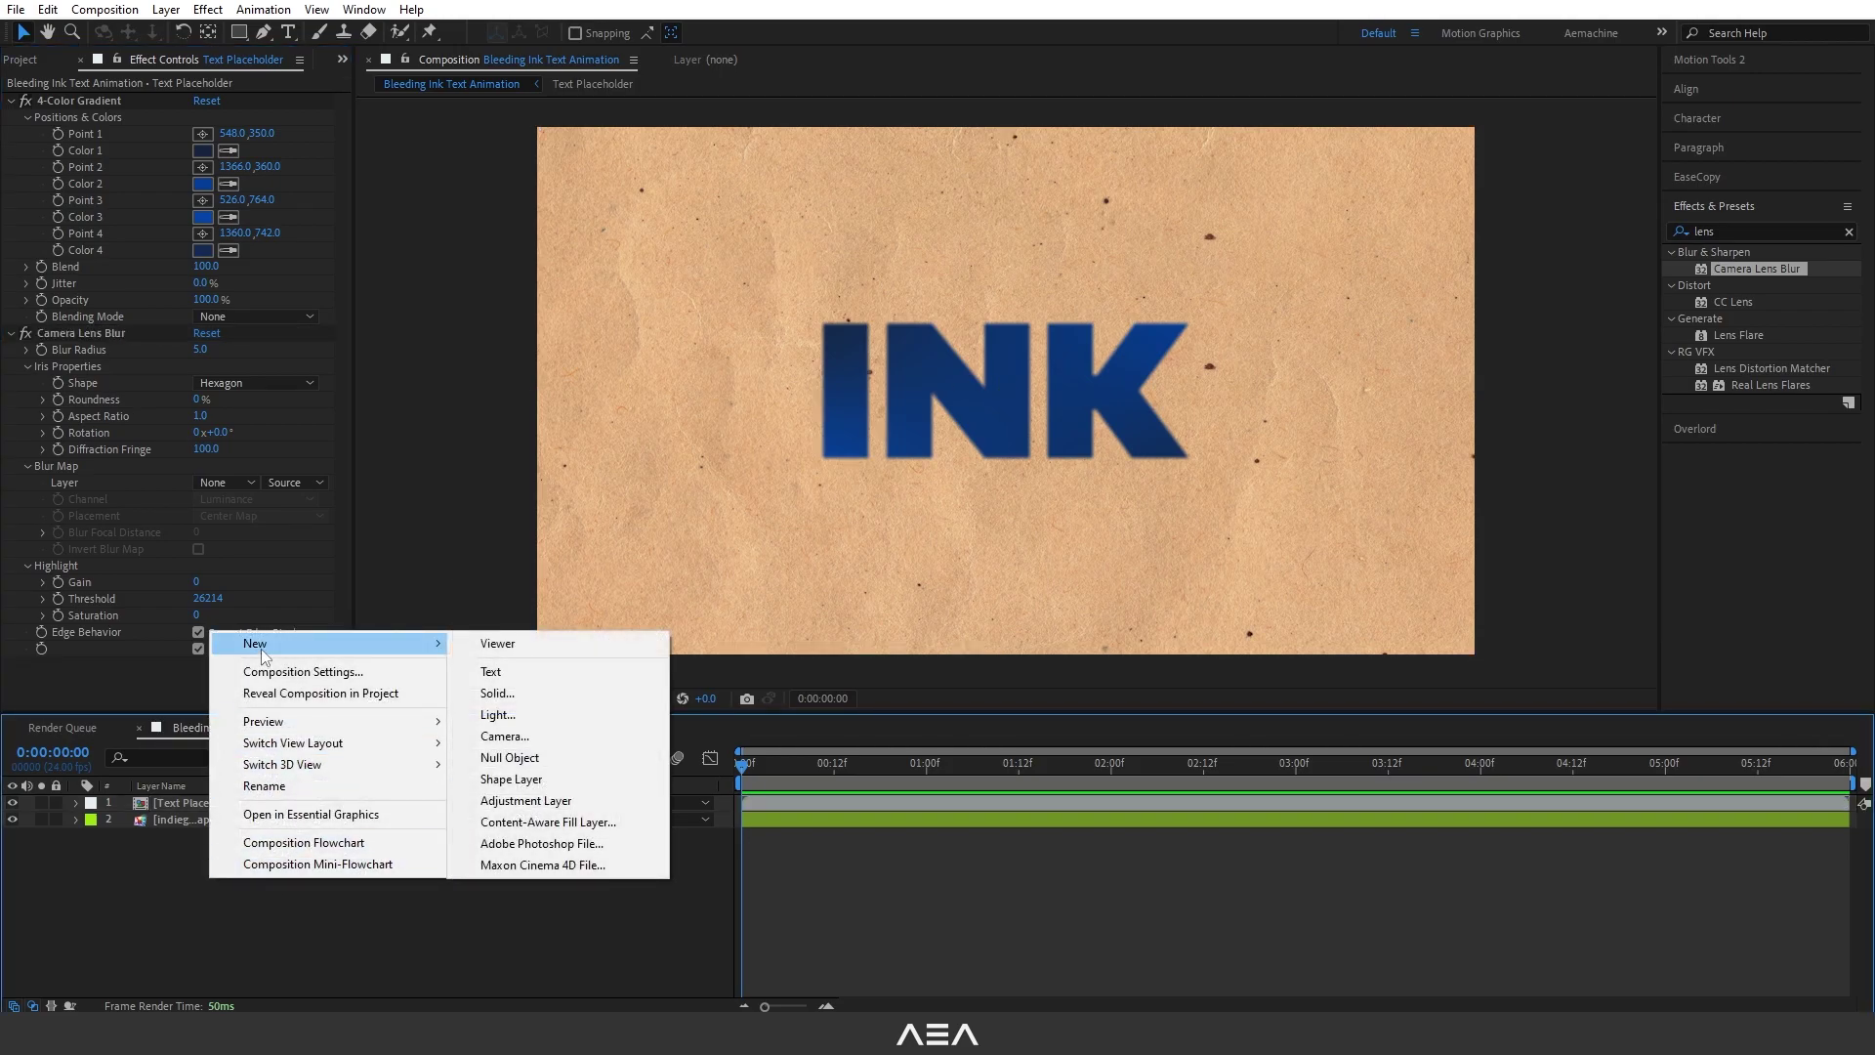
left_click(503, 693)
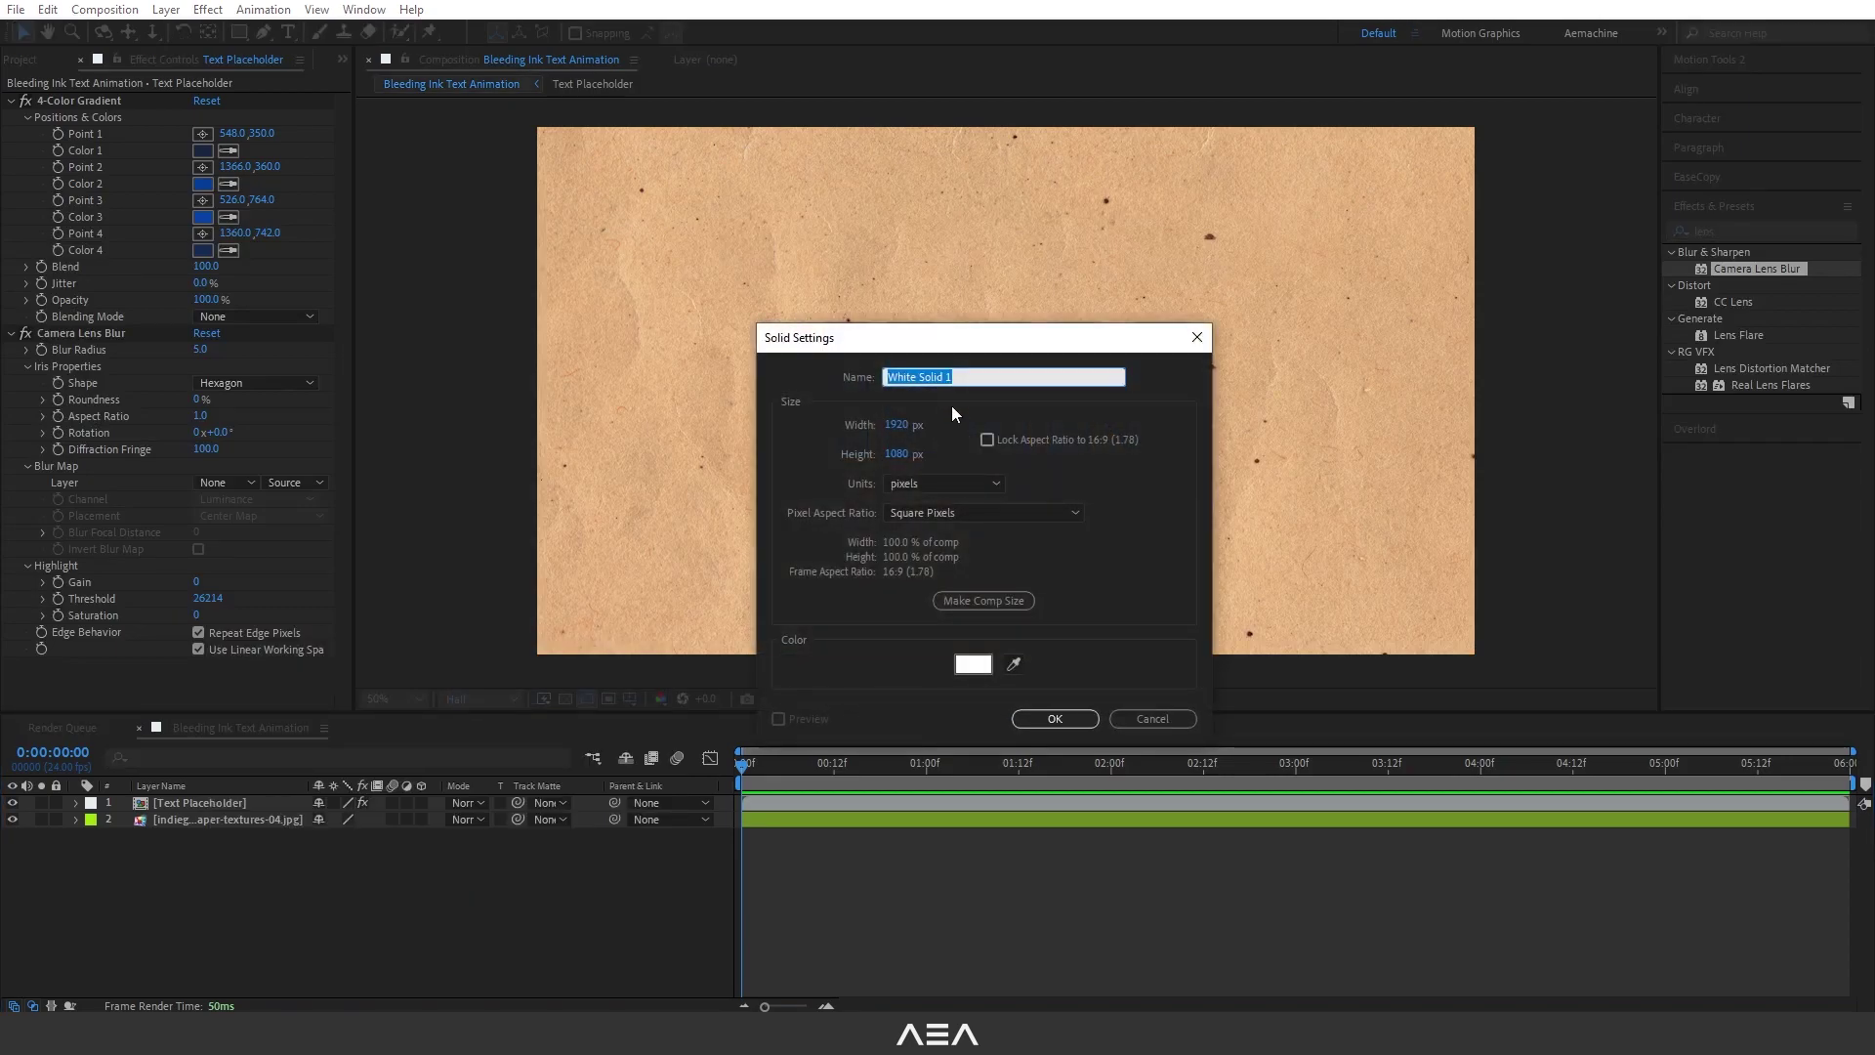
type("Blur Map")
left_click(980, 606)
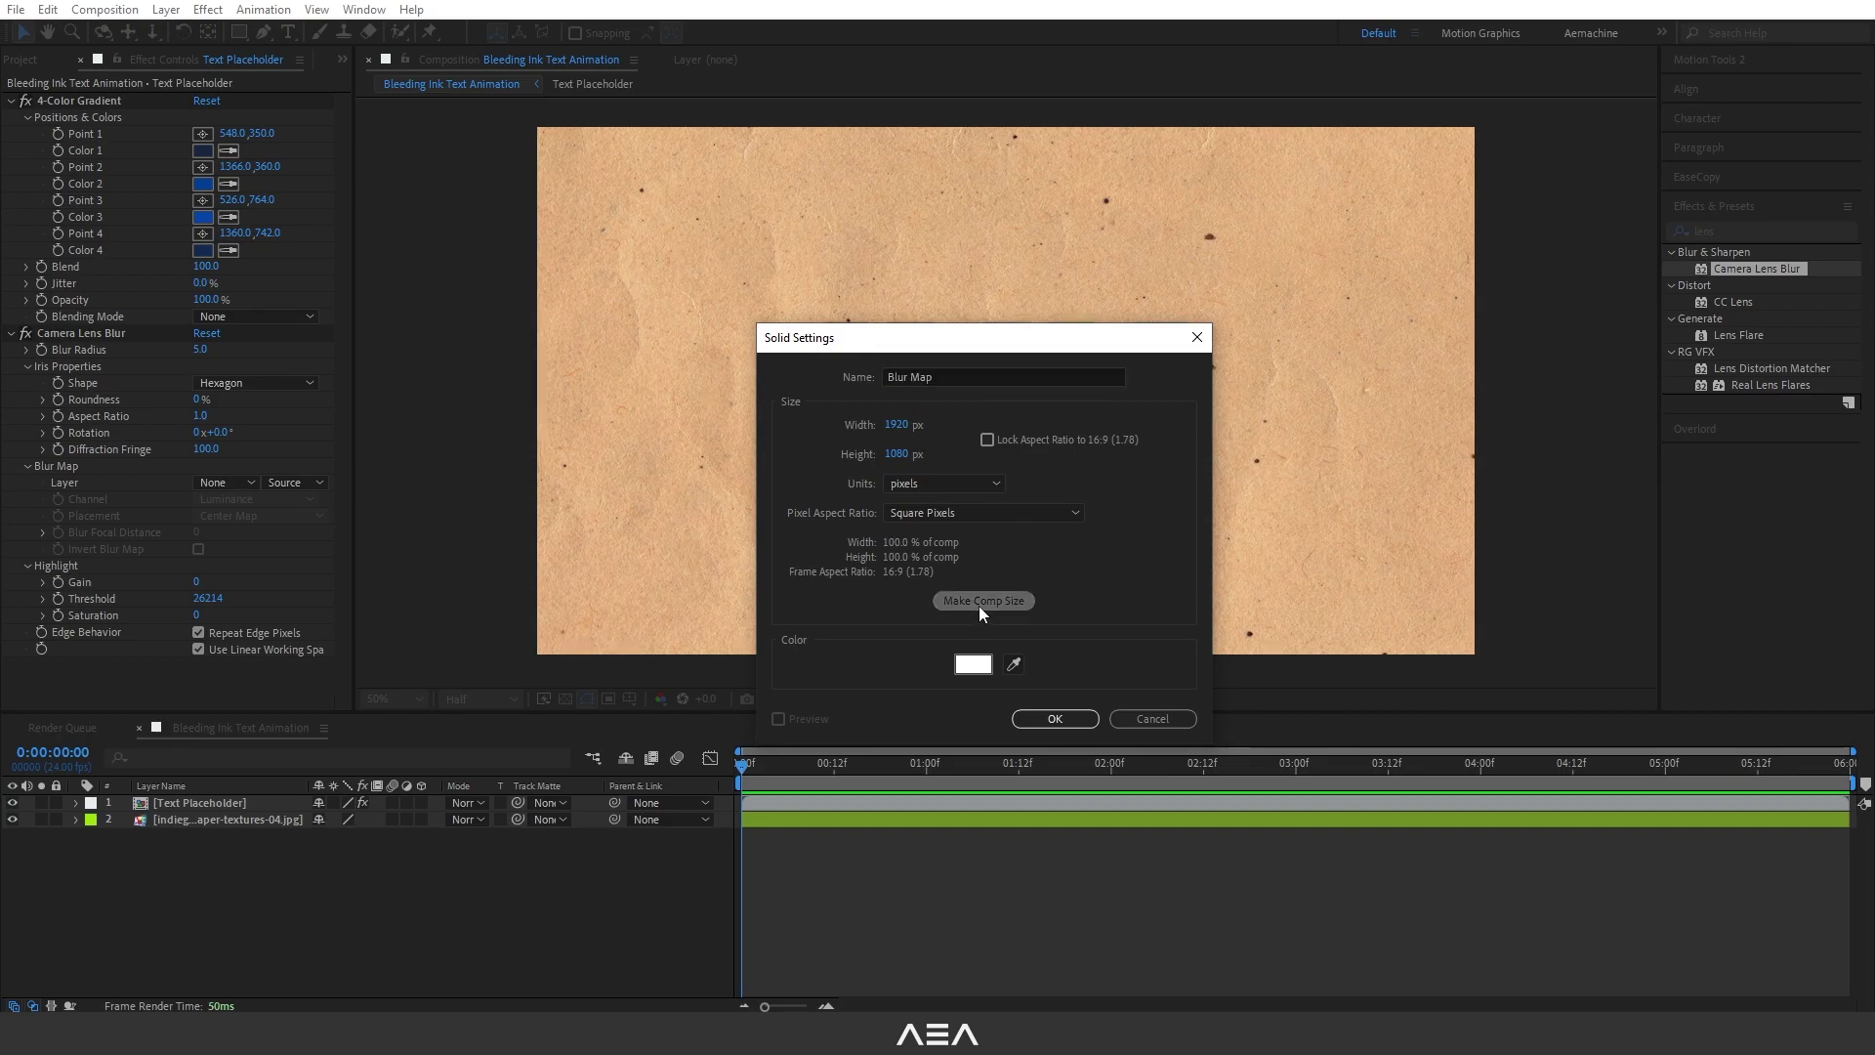
left_click(1059, 722)
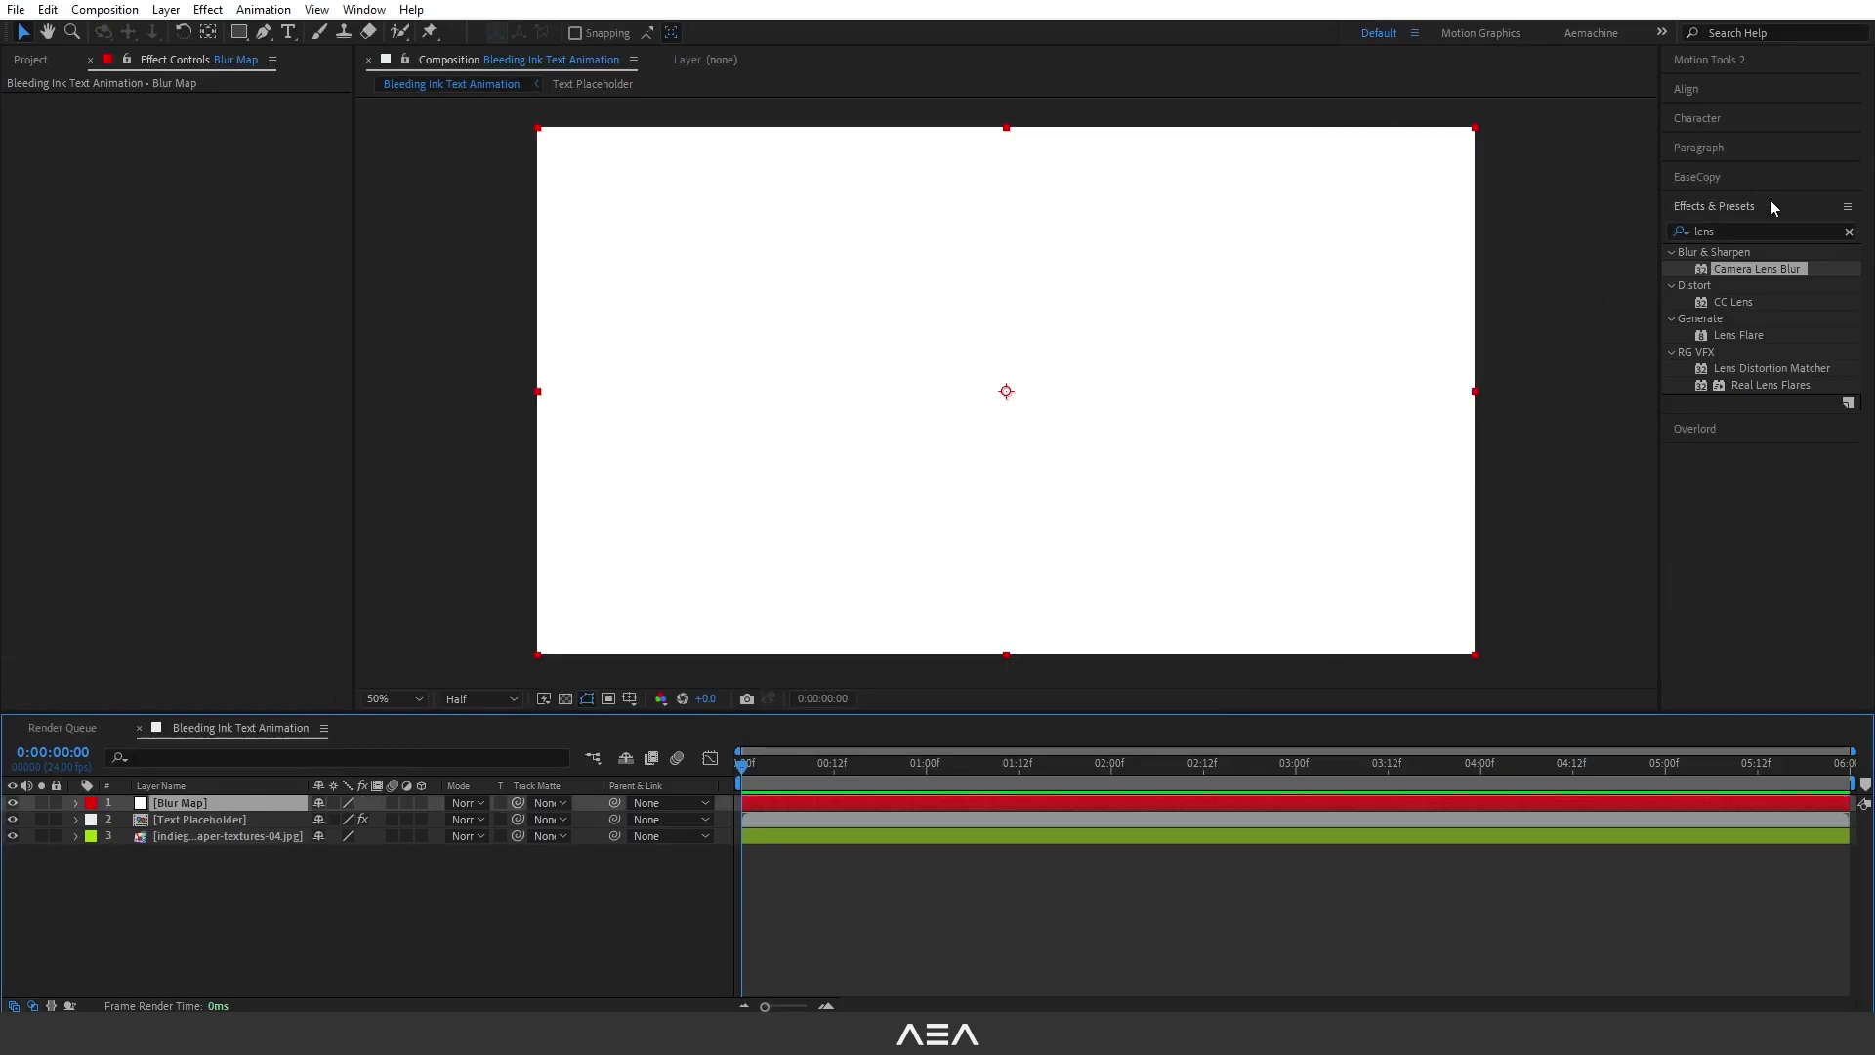
Apply Fractal Noise to Blur Map with Contrast 267 and Brightness 48
left_click(1740, 229)
type("fractal noise")
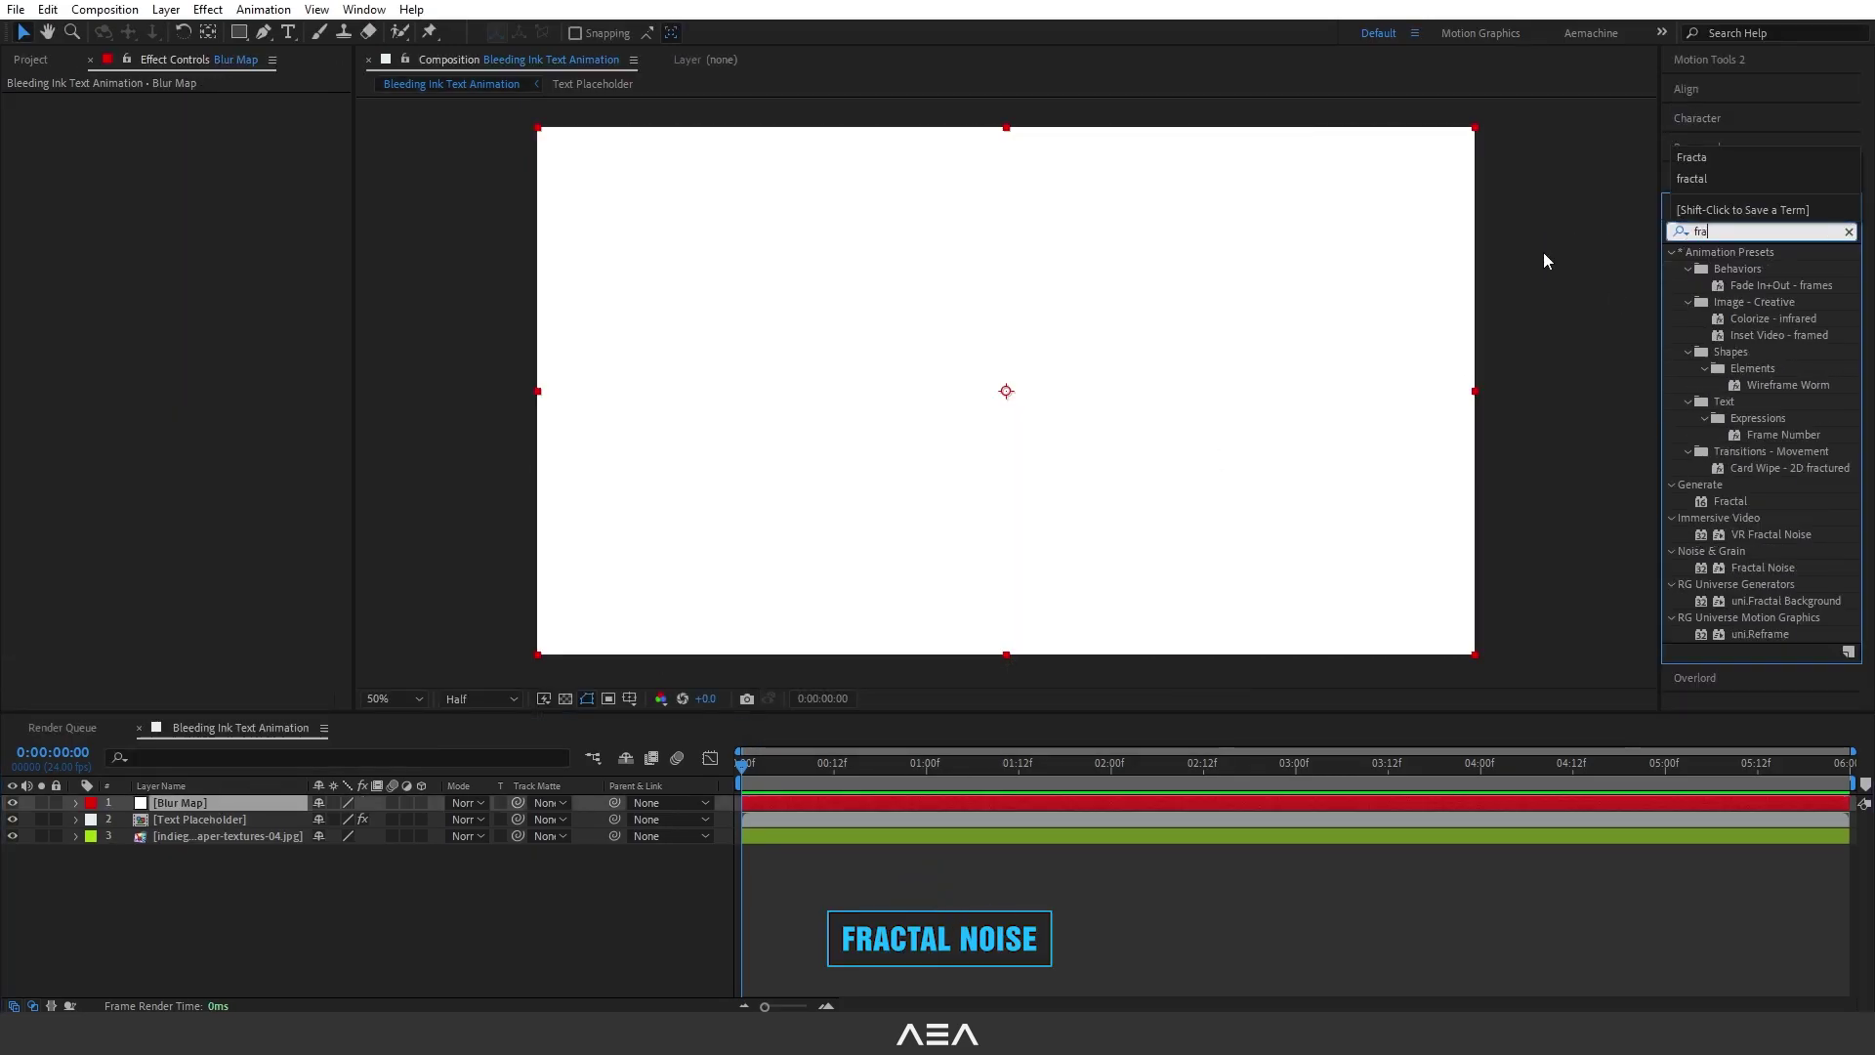
double_click(1761, 301)
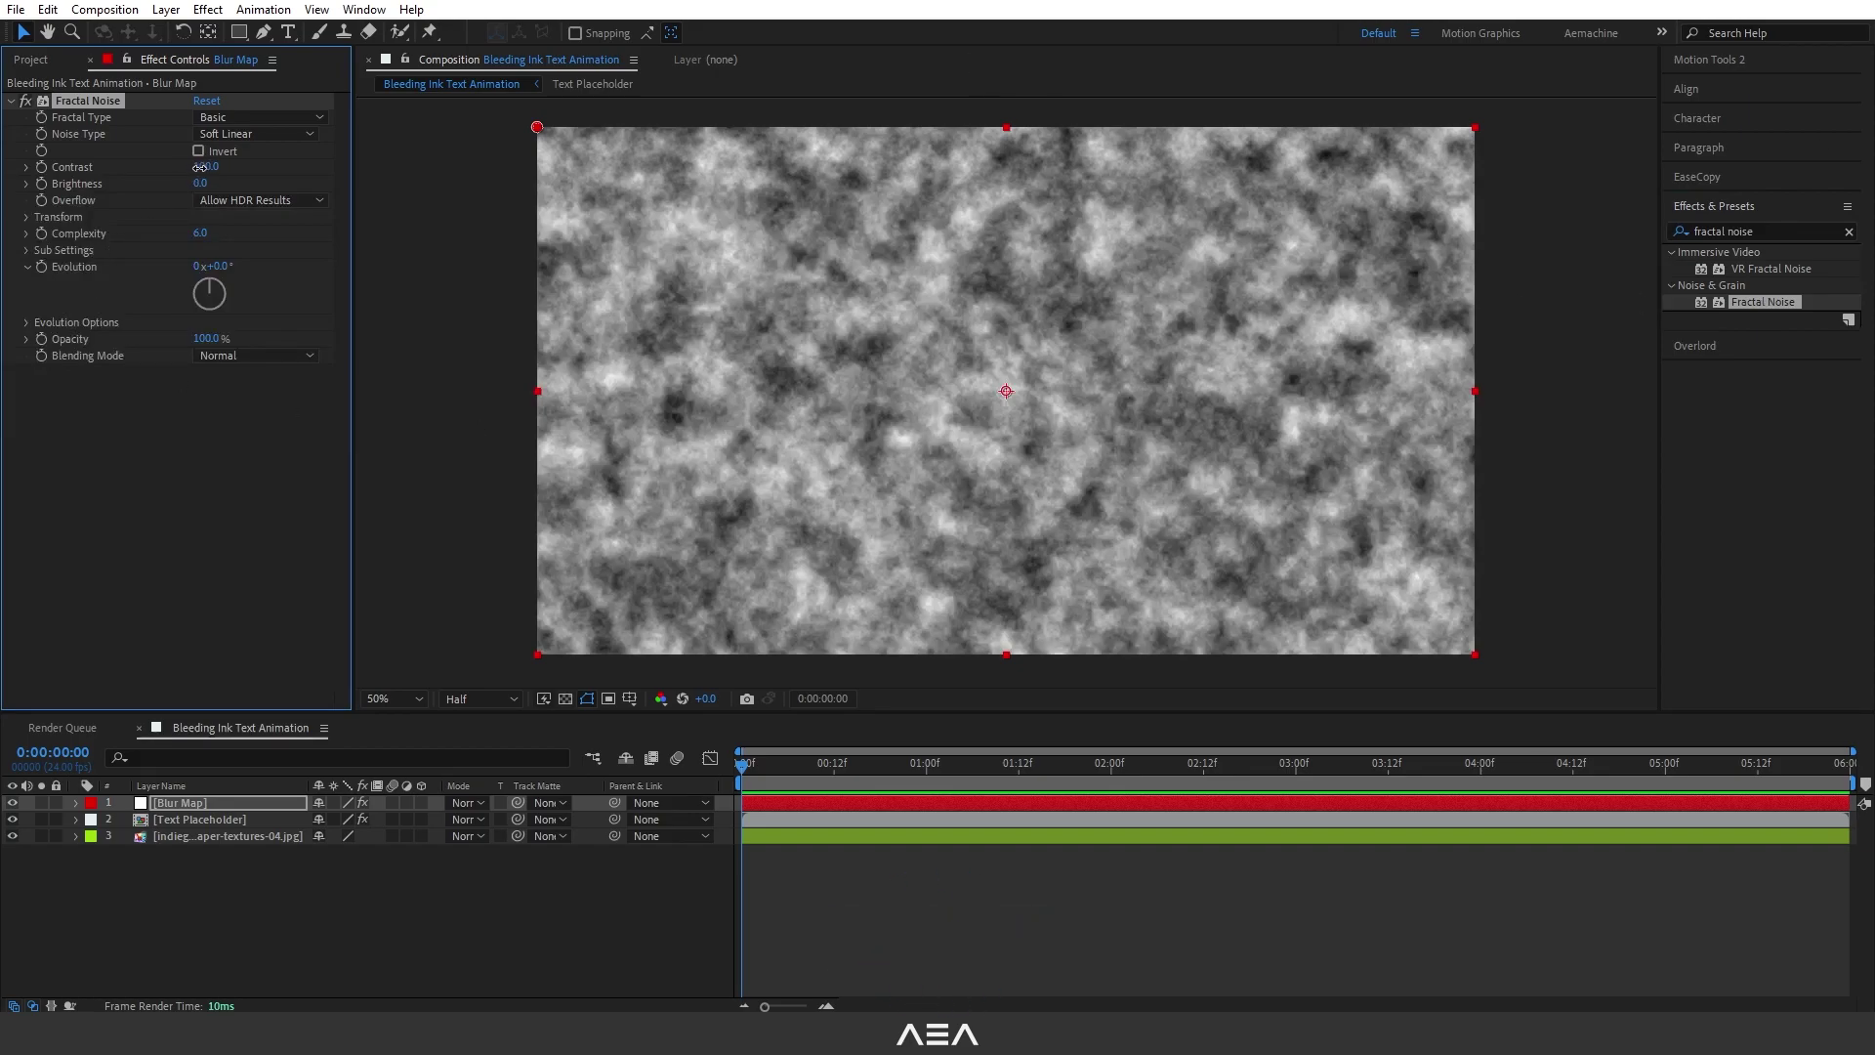
left_click_drag(205, 167, 368, 167)
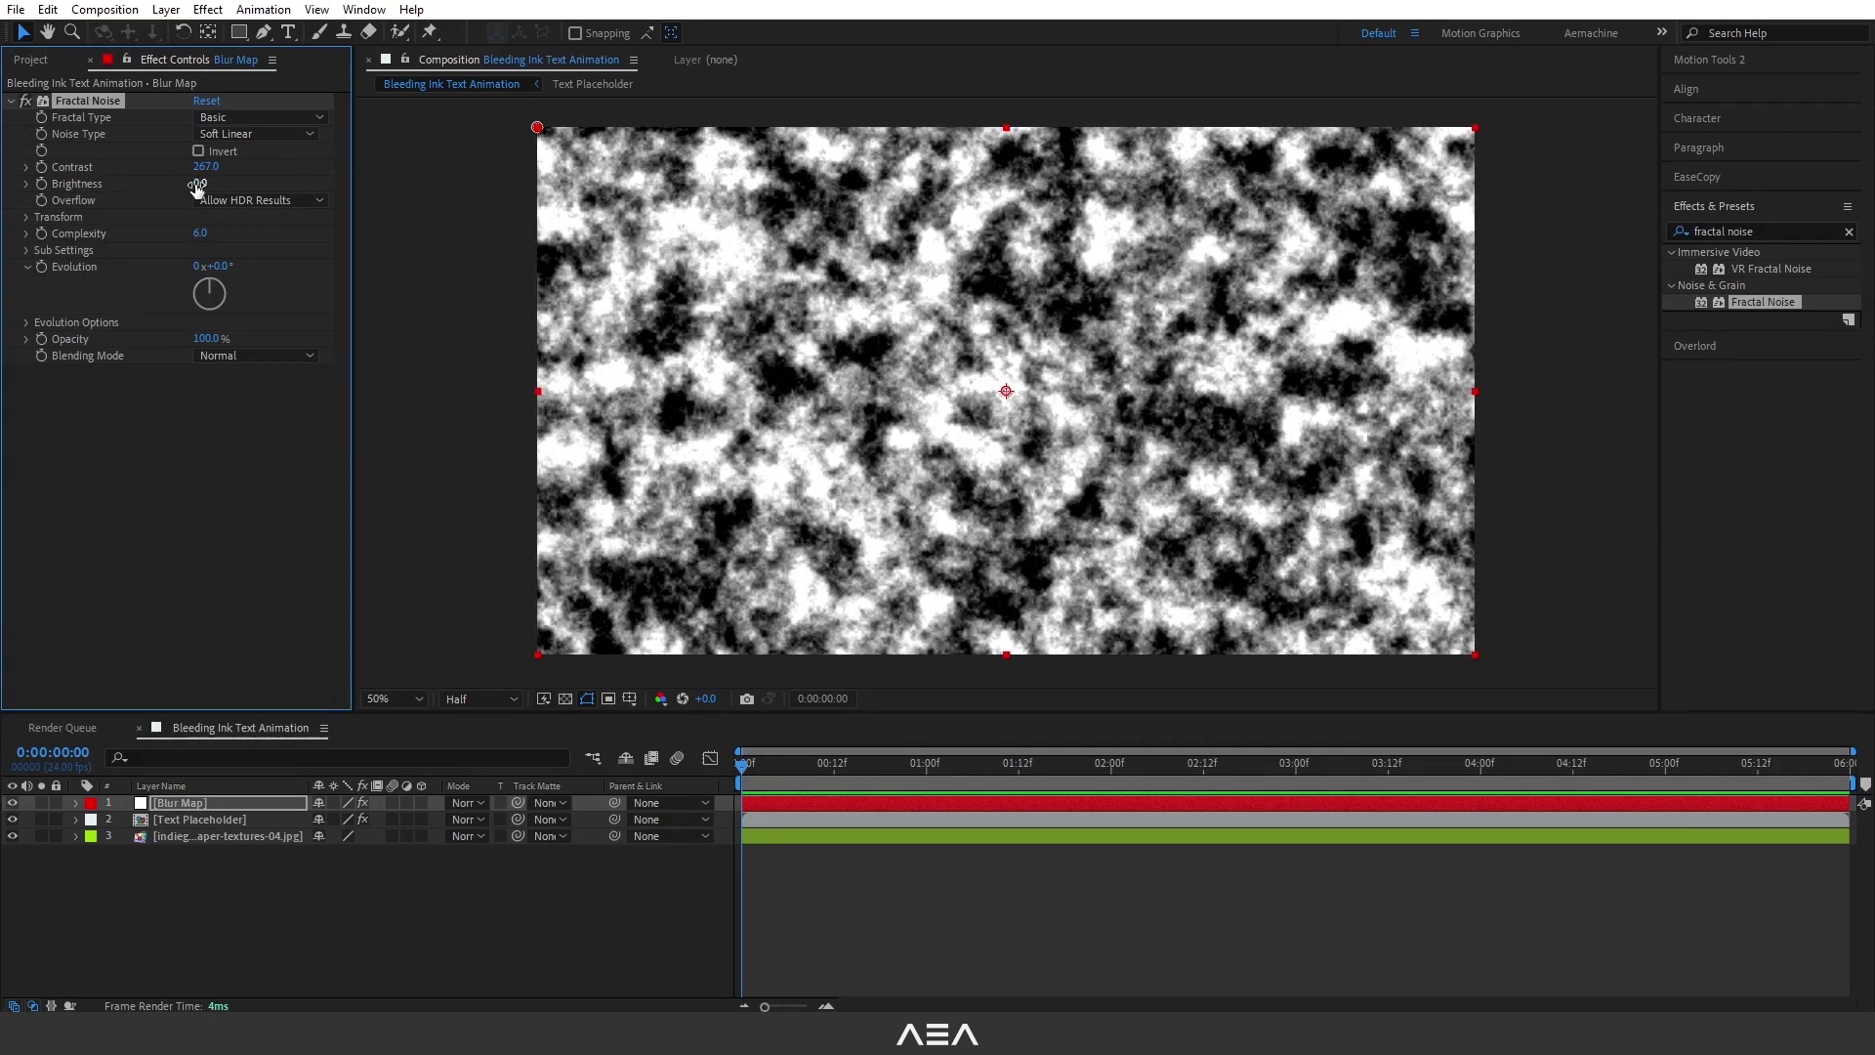
left_click_drag(196, 186, 241, 183)
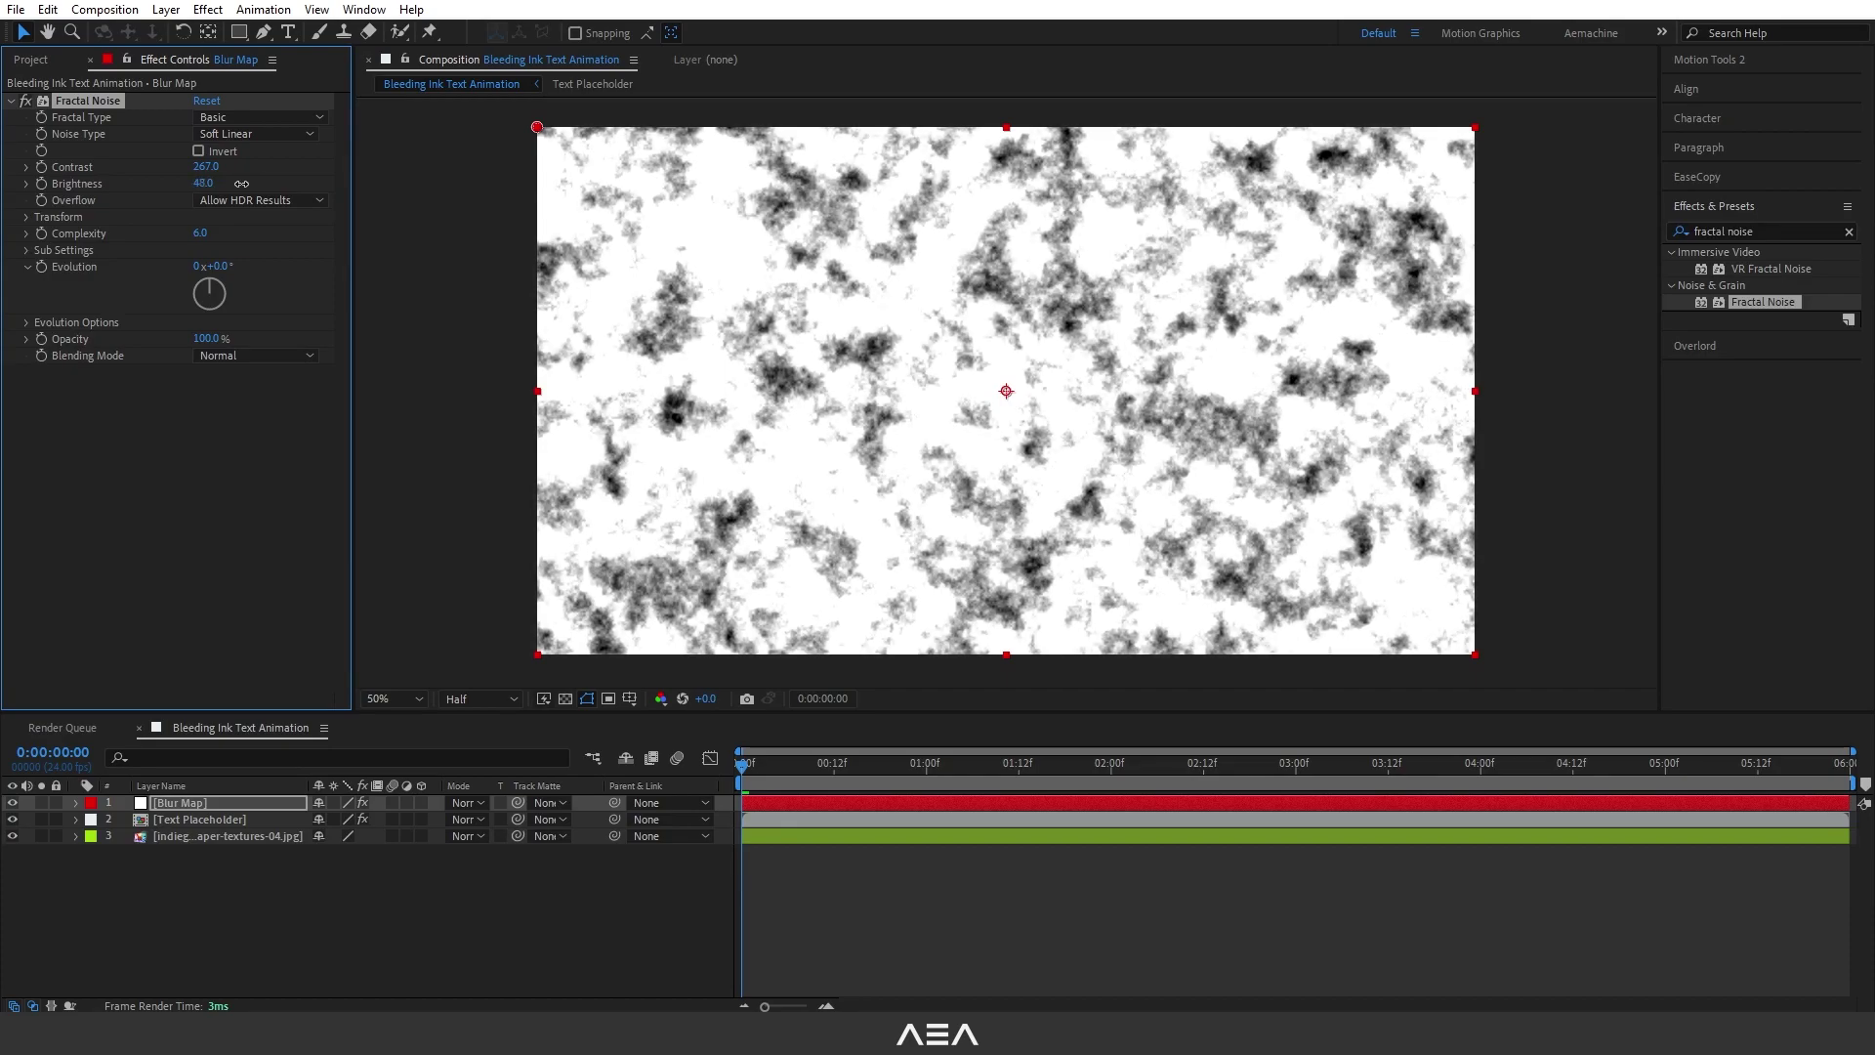
Animate the Fractal Noise Evolution with the expression time*50 and preview it
left_click(41, 266, "alt")
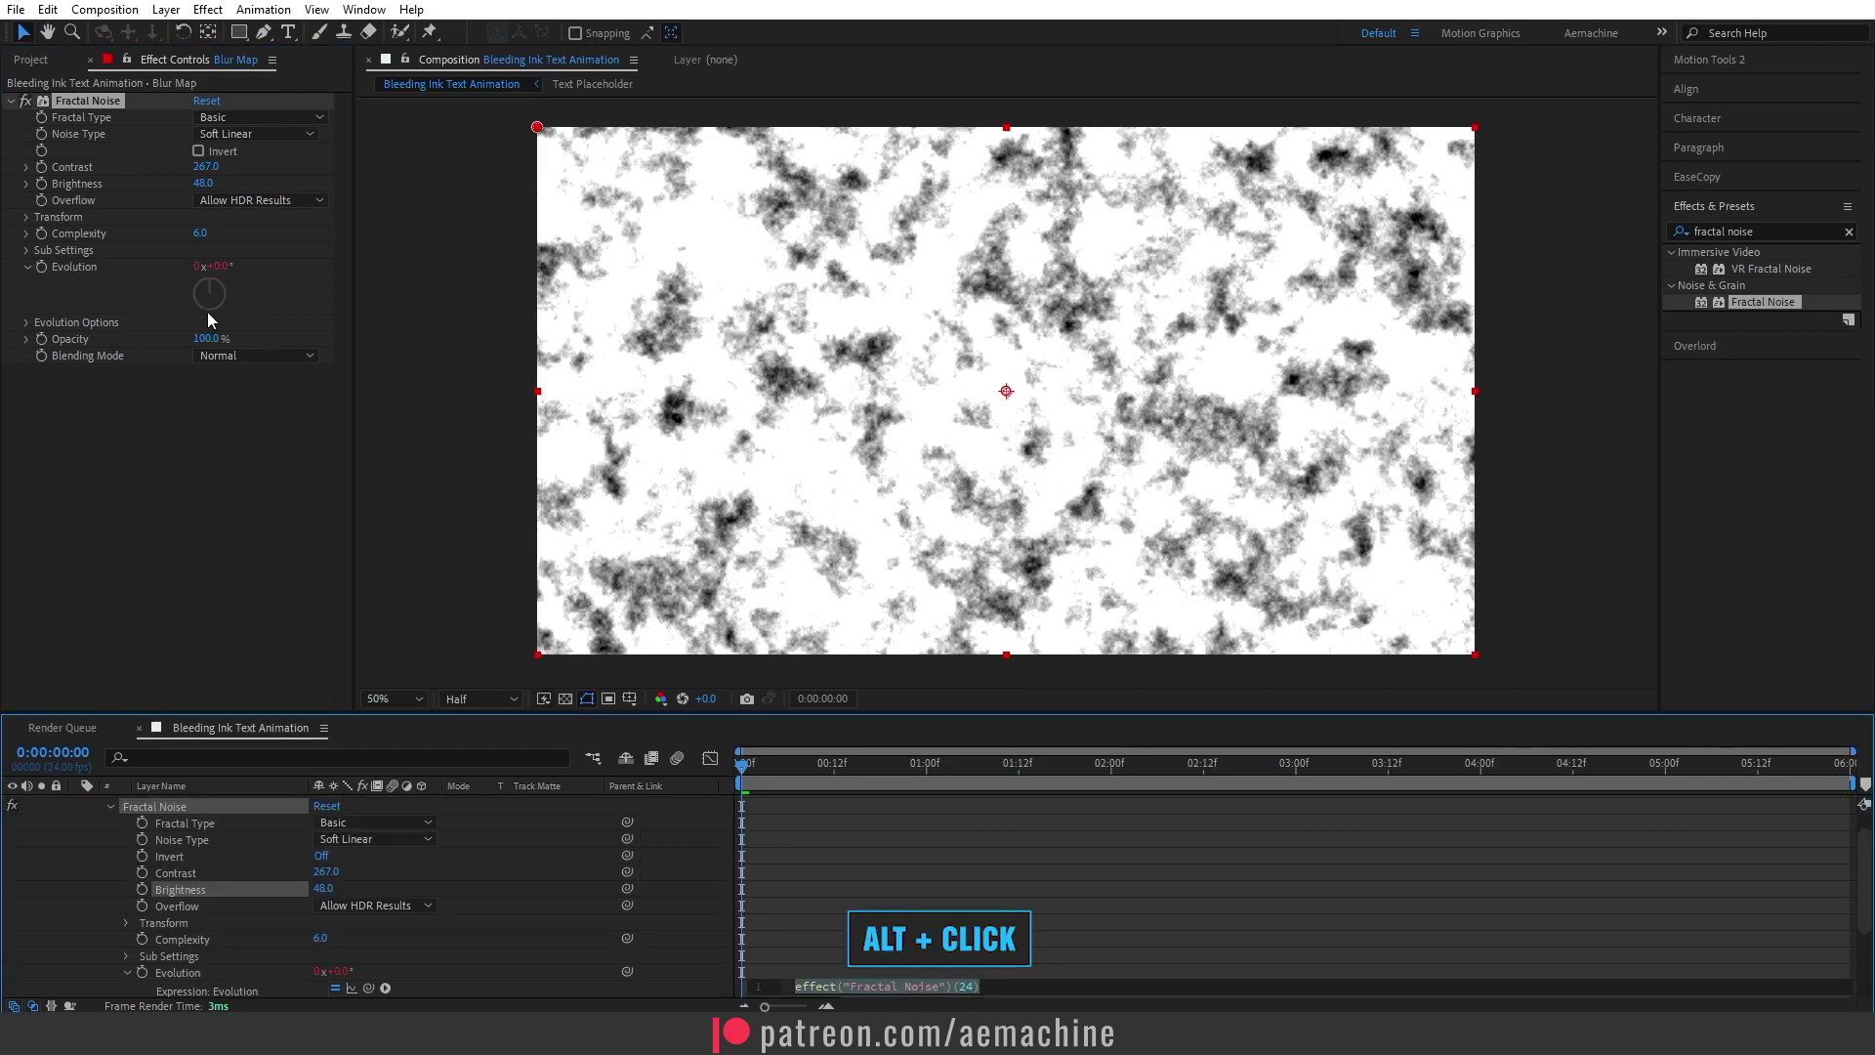
type("time*50")
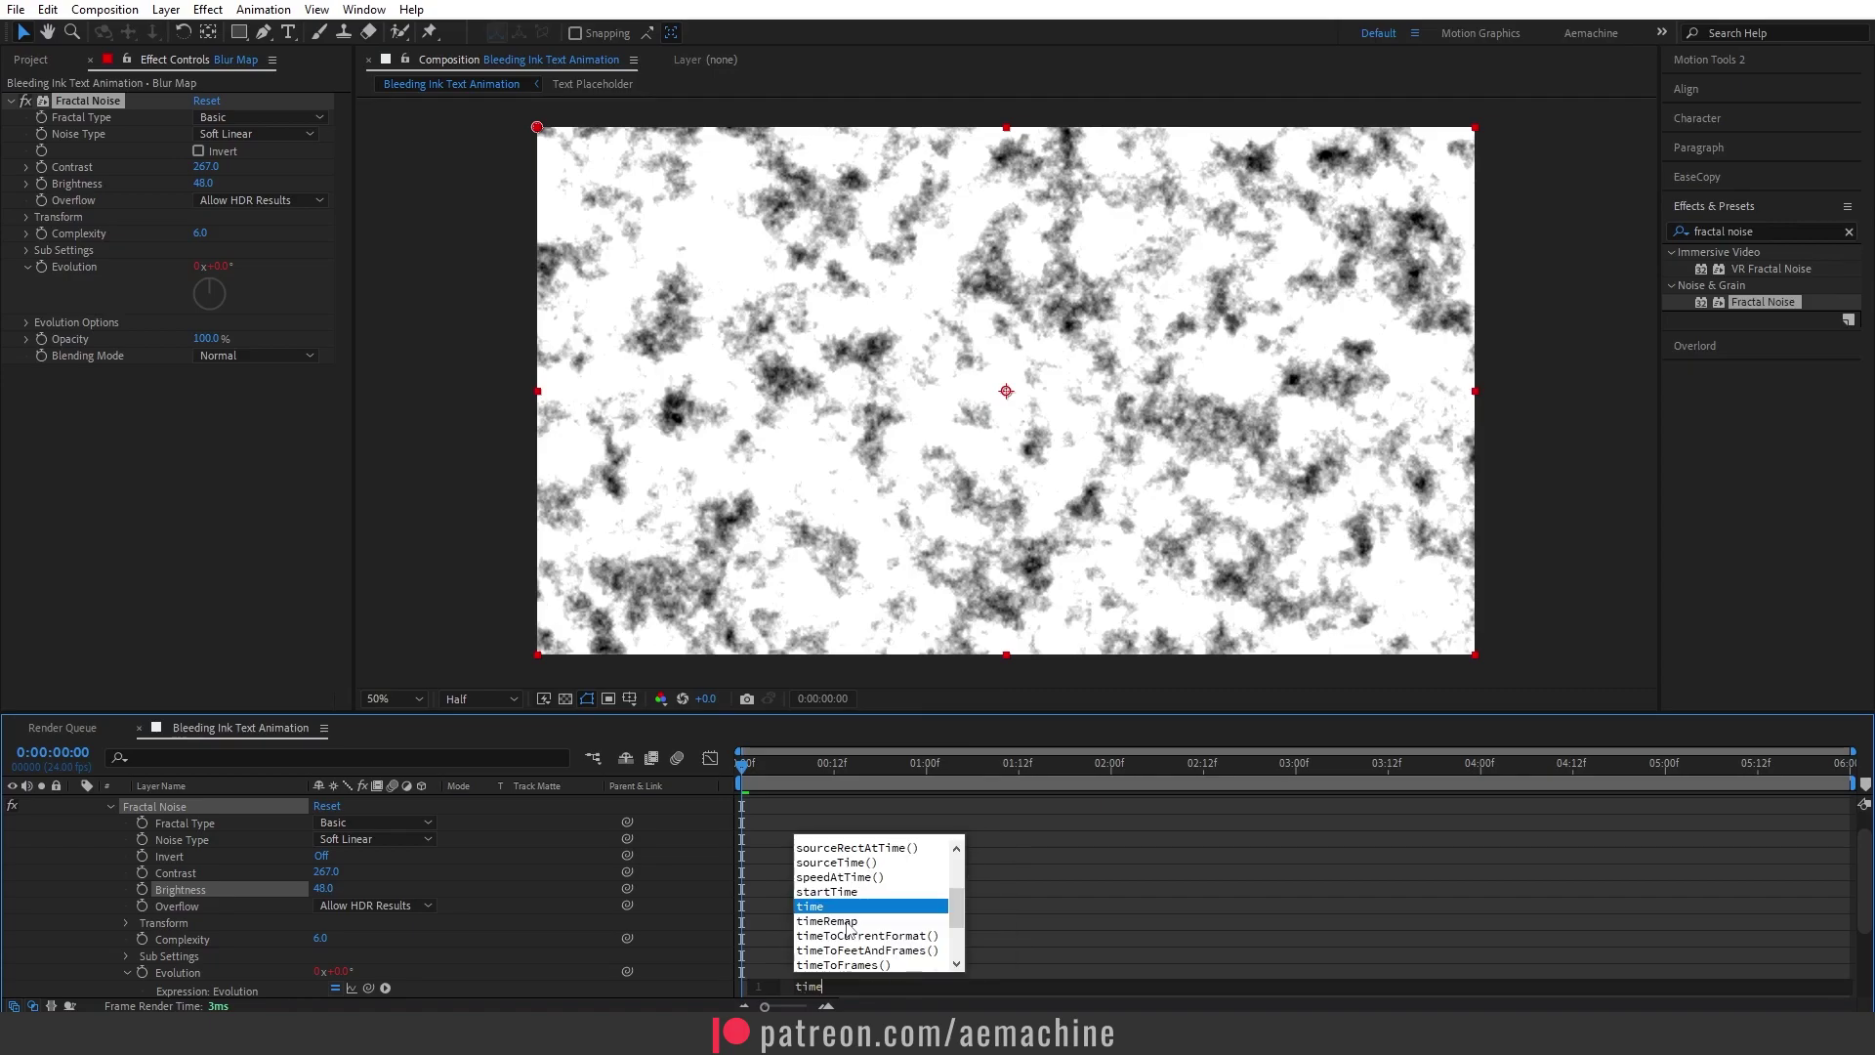
left_click(845, 922)
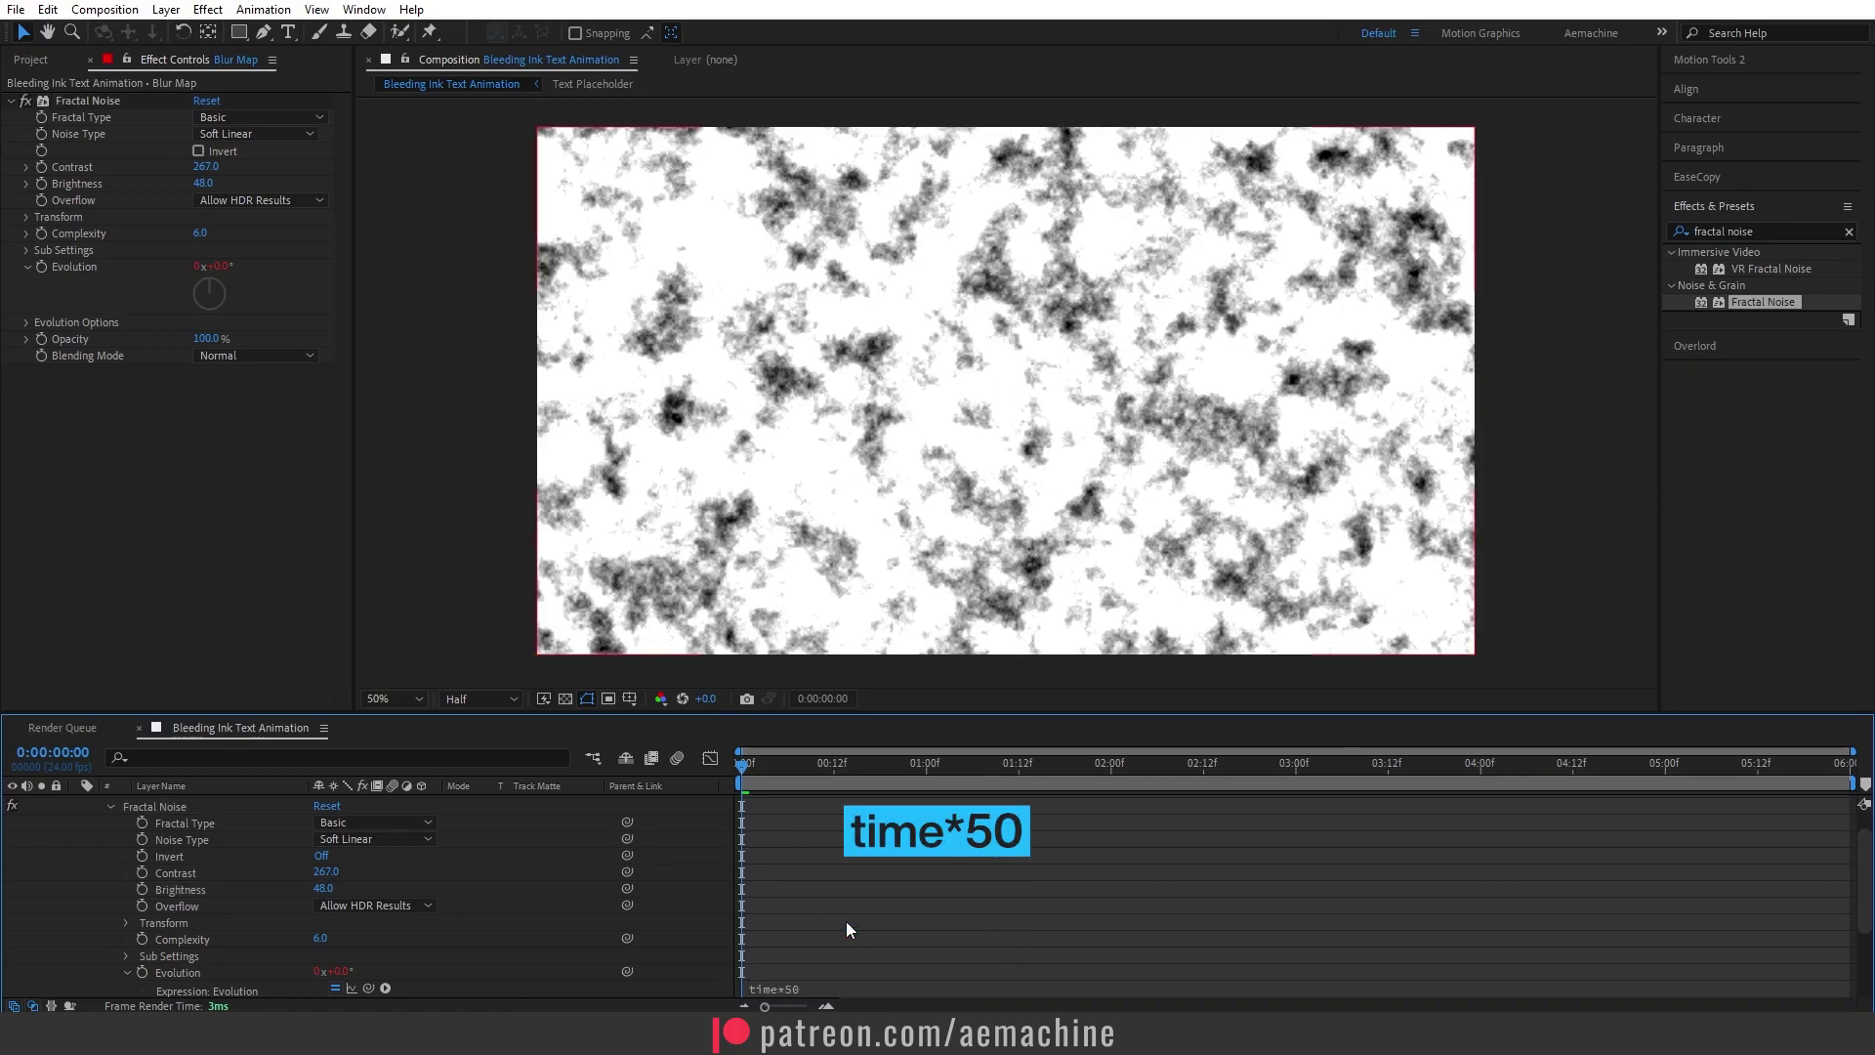
key("space")
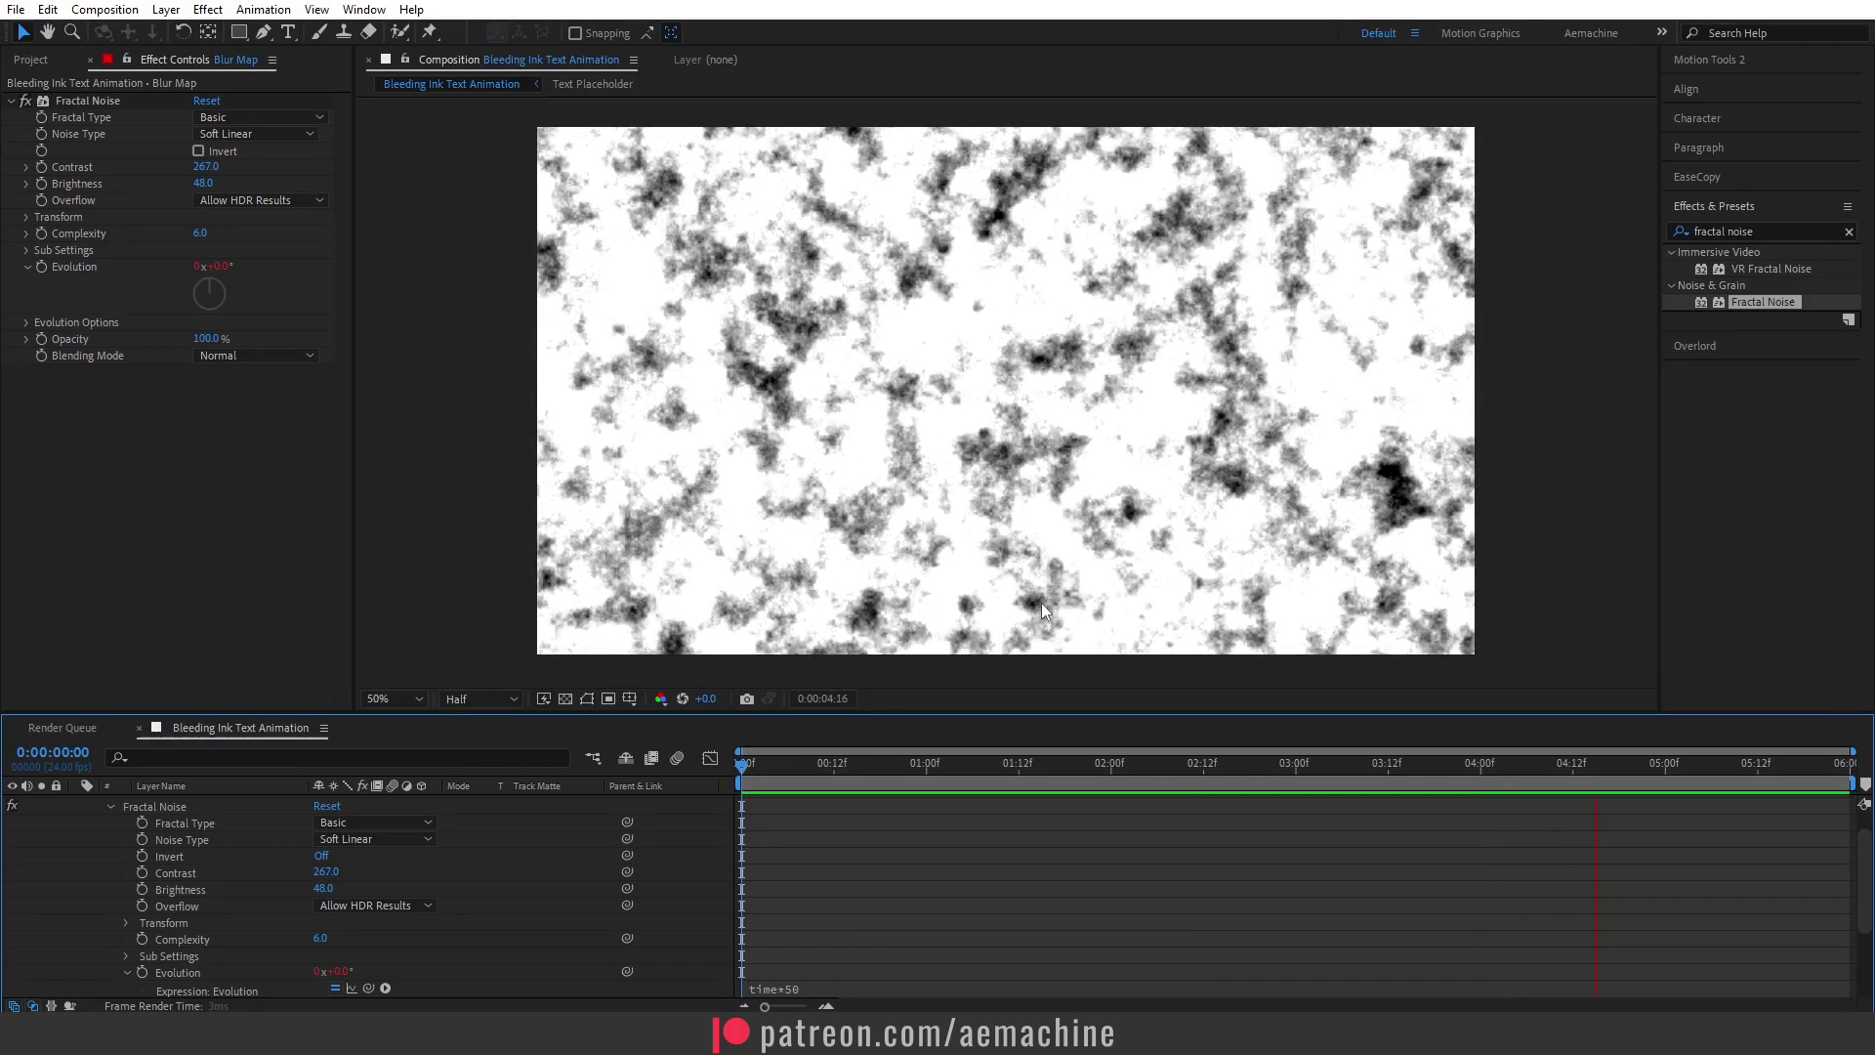
left_click(166, 885)
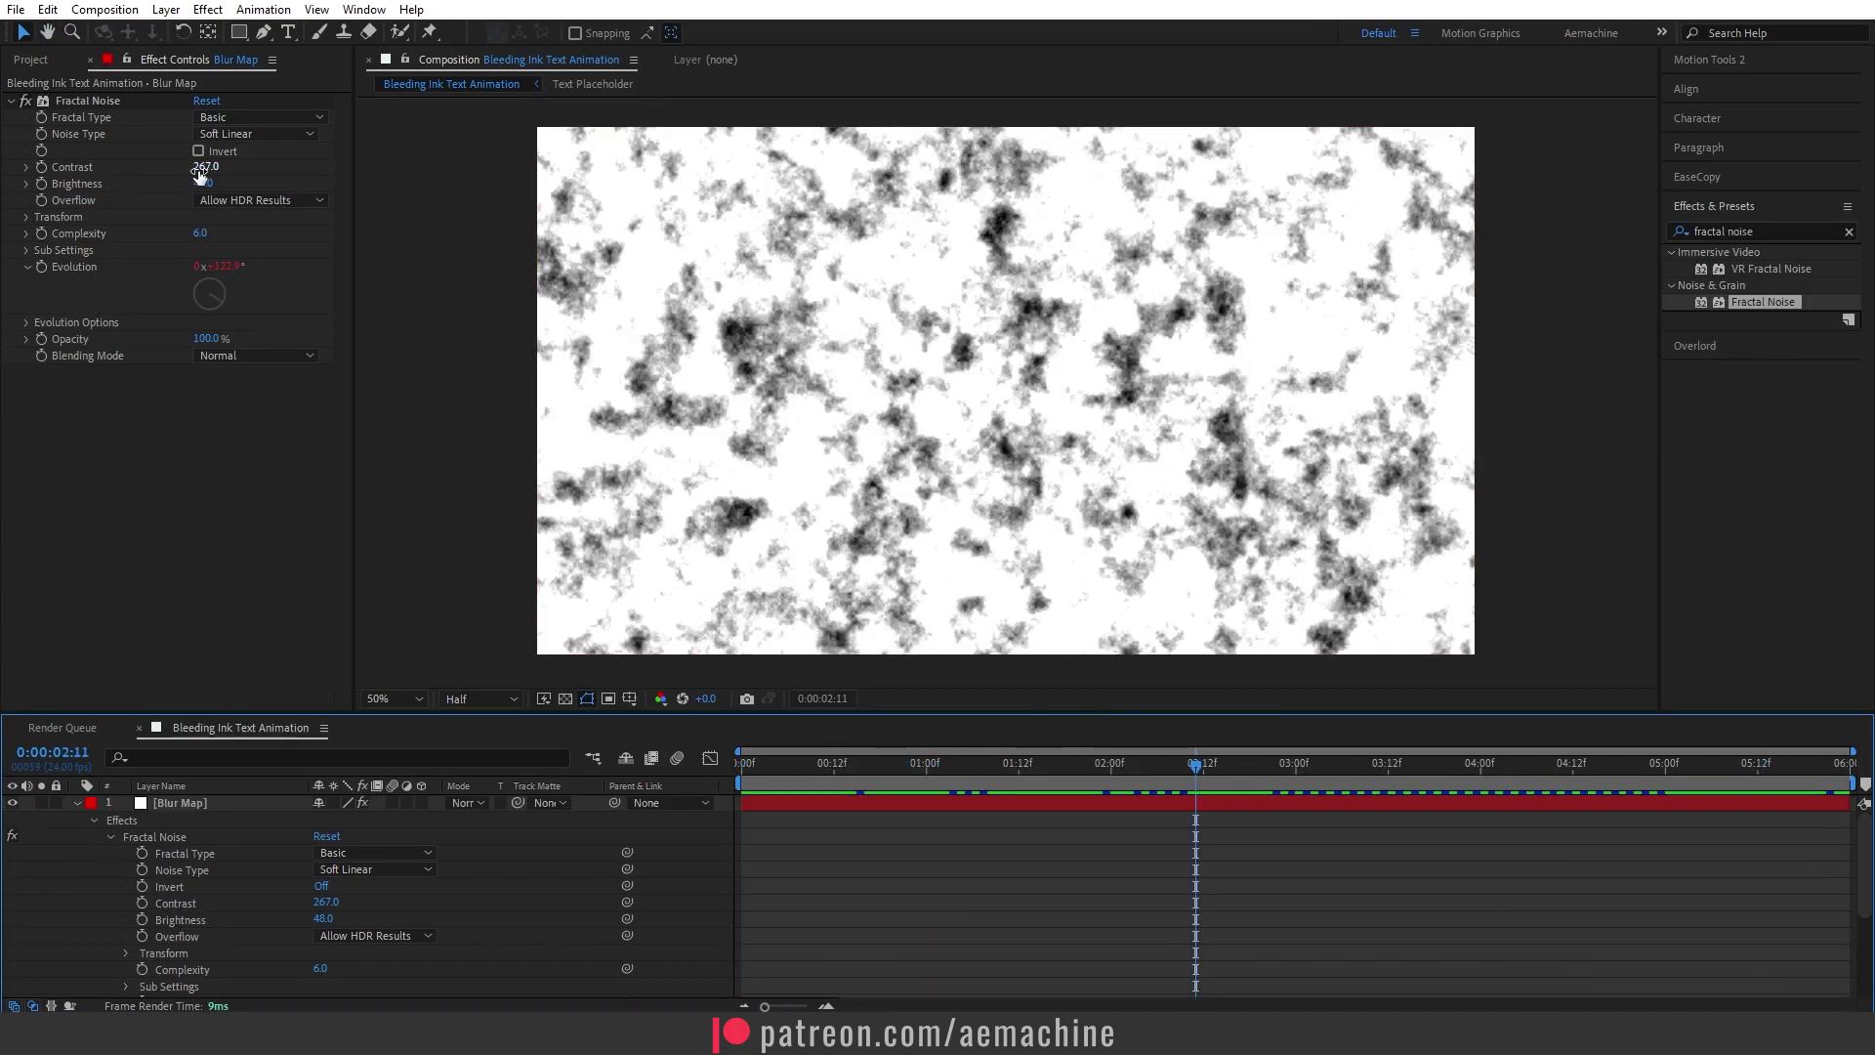
Raise the noise Contrast to 302 and collapse the Blur Map layer
left_click_drag(200, 171, 238, 180)
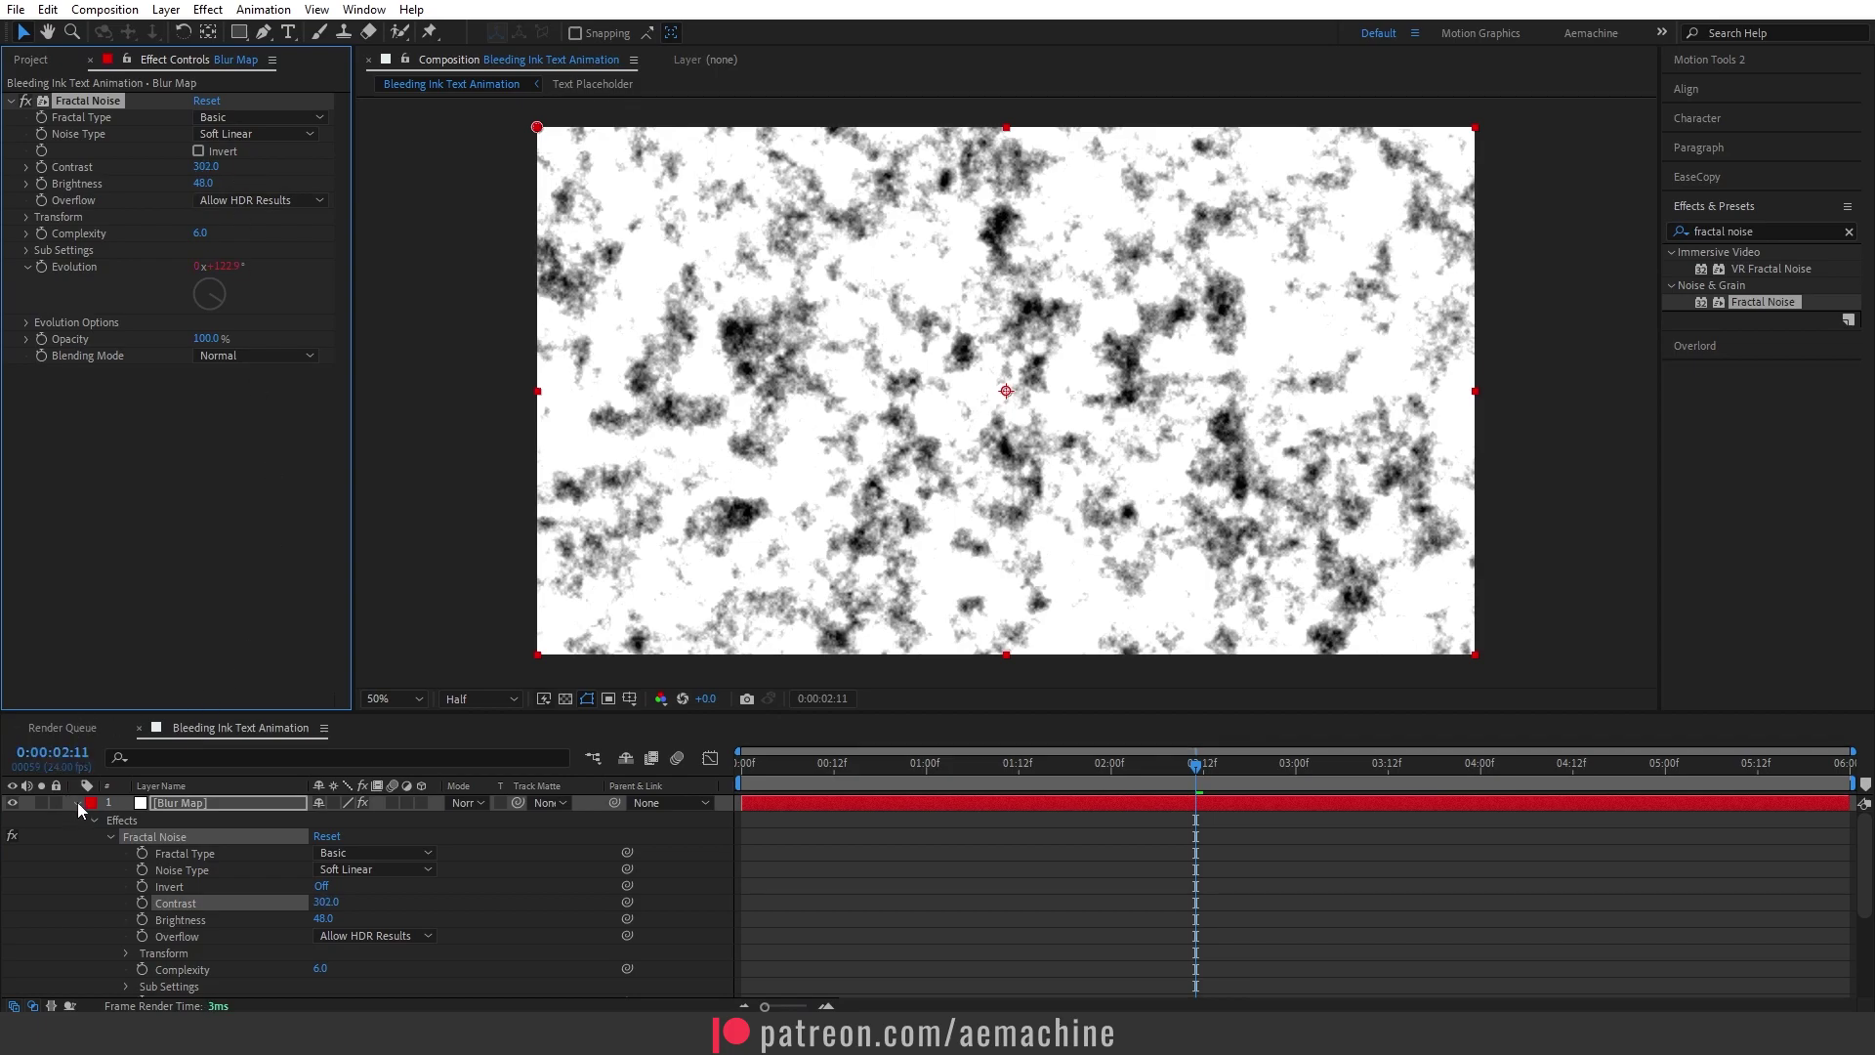
left_click(77, 803)
left_click(258, 912)
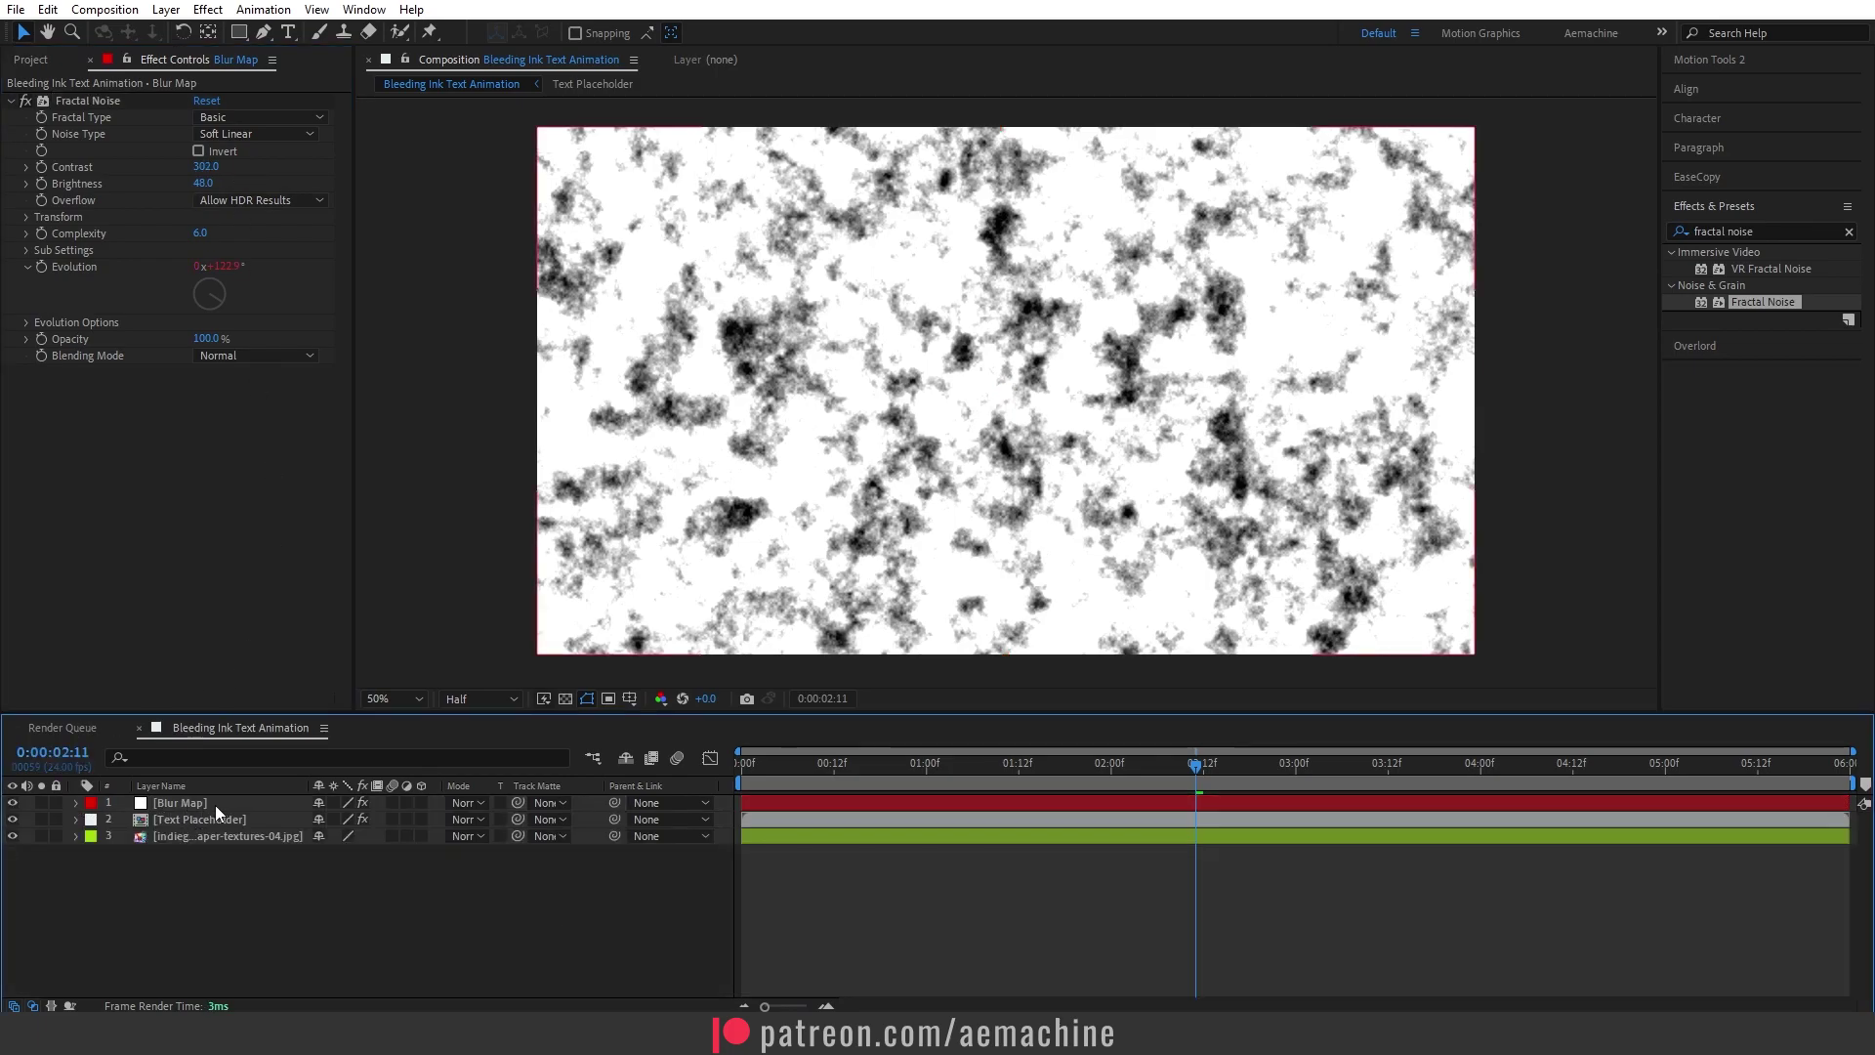
Hide the Blur Map layer and move it to the bottom of the stack
left_click(190, 805)
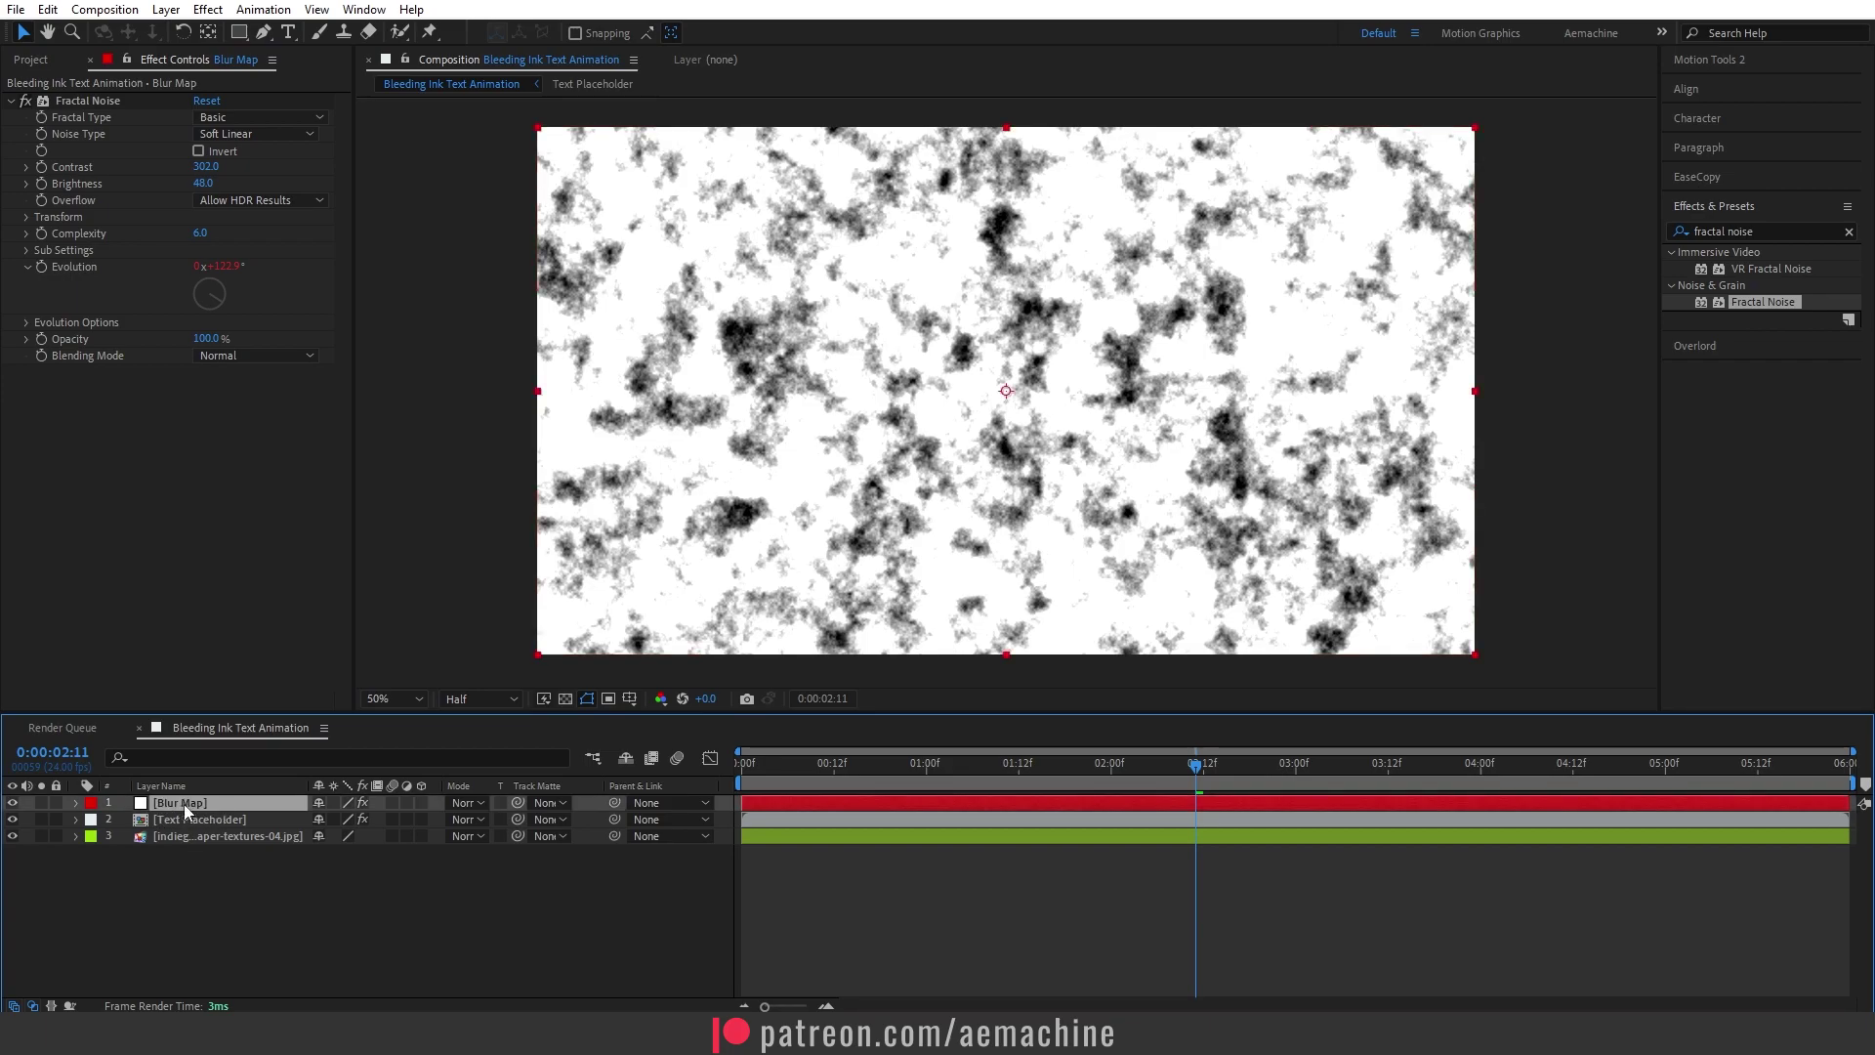
left_click(13, 803)
left_click_drag(180, 806, 198, 947)
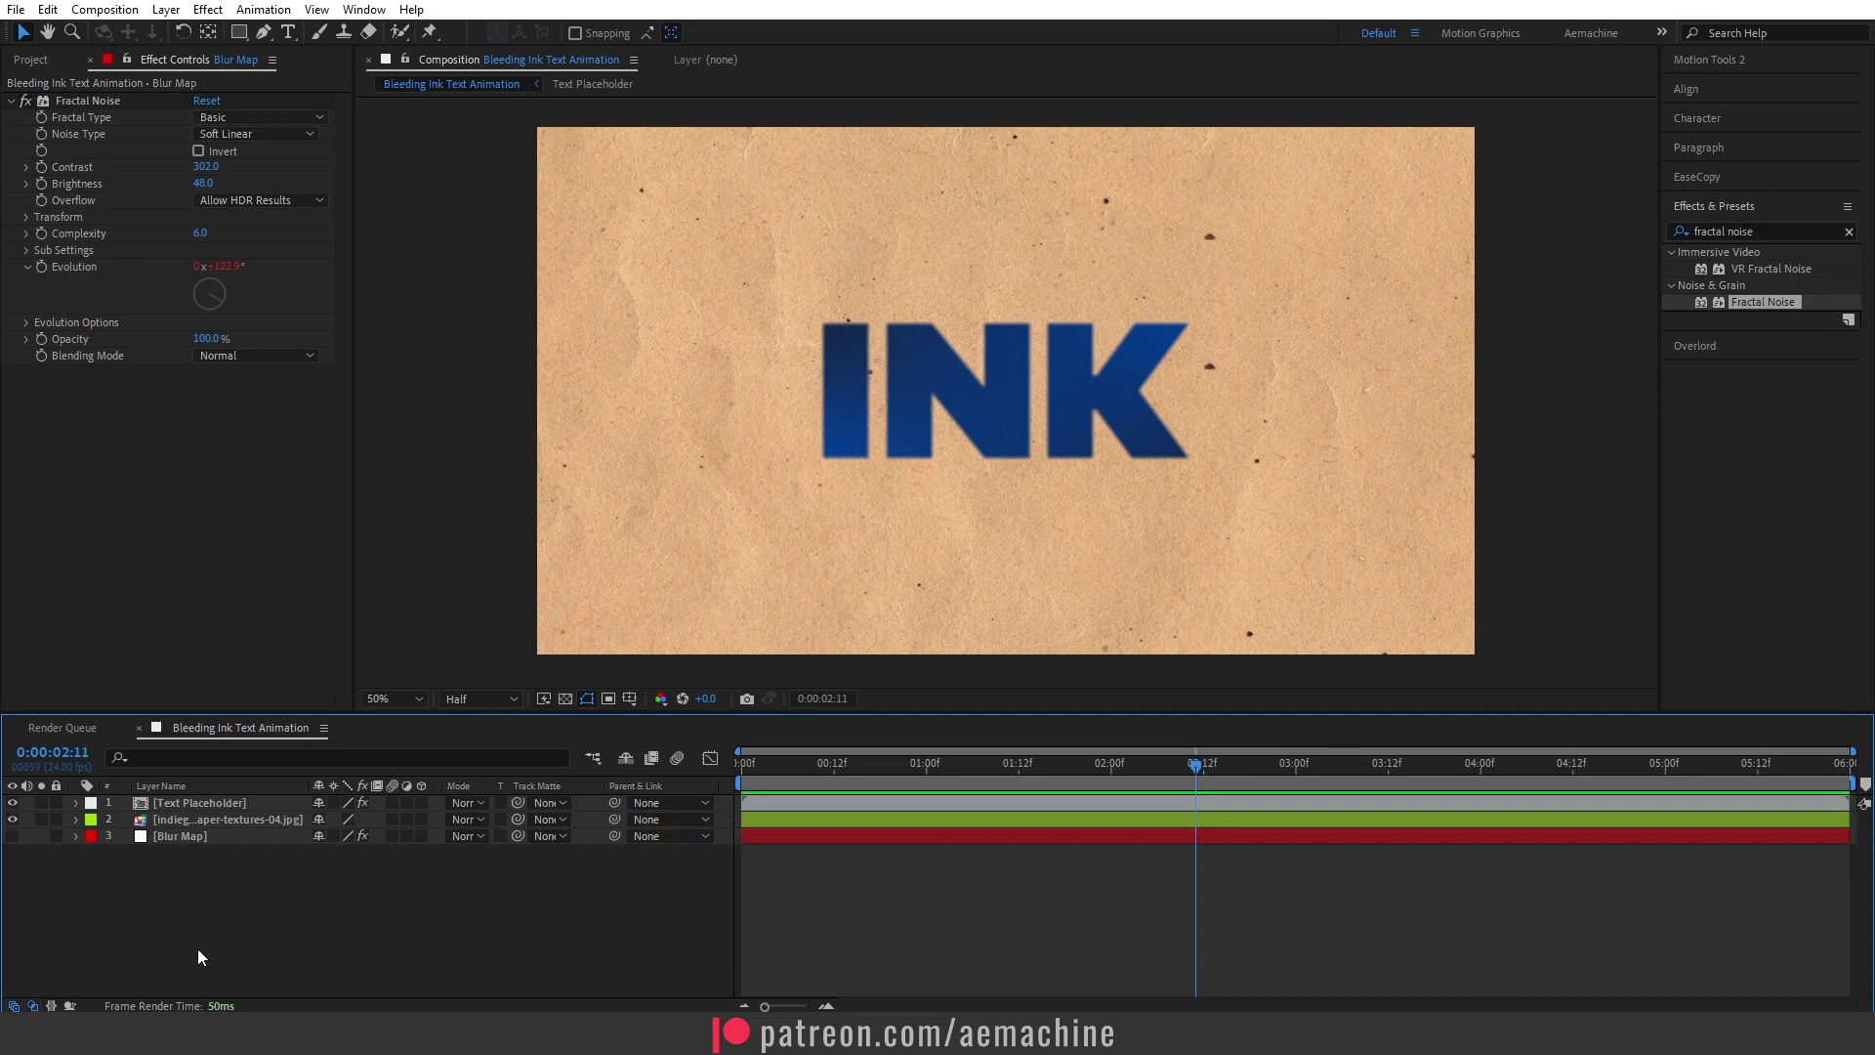
Set Text Placeholder's Camera Lens Blur map layer to Blur Map
left_click(172, 805)
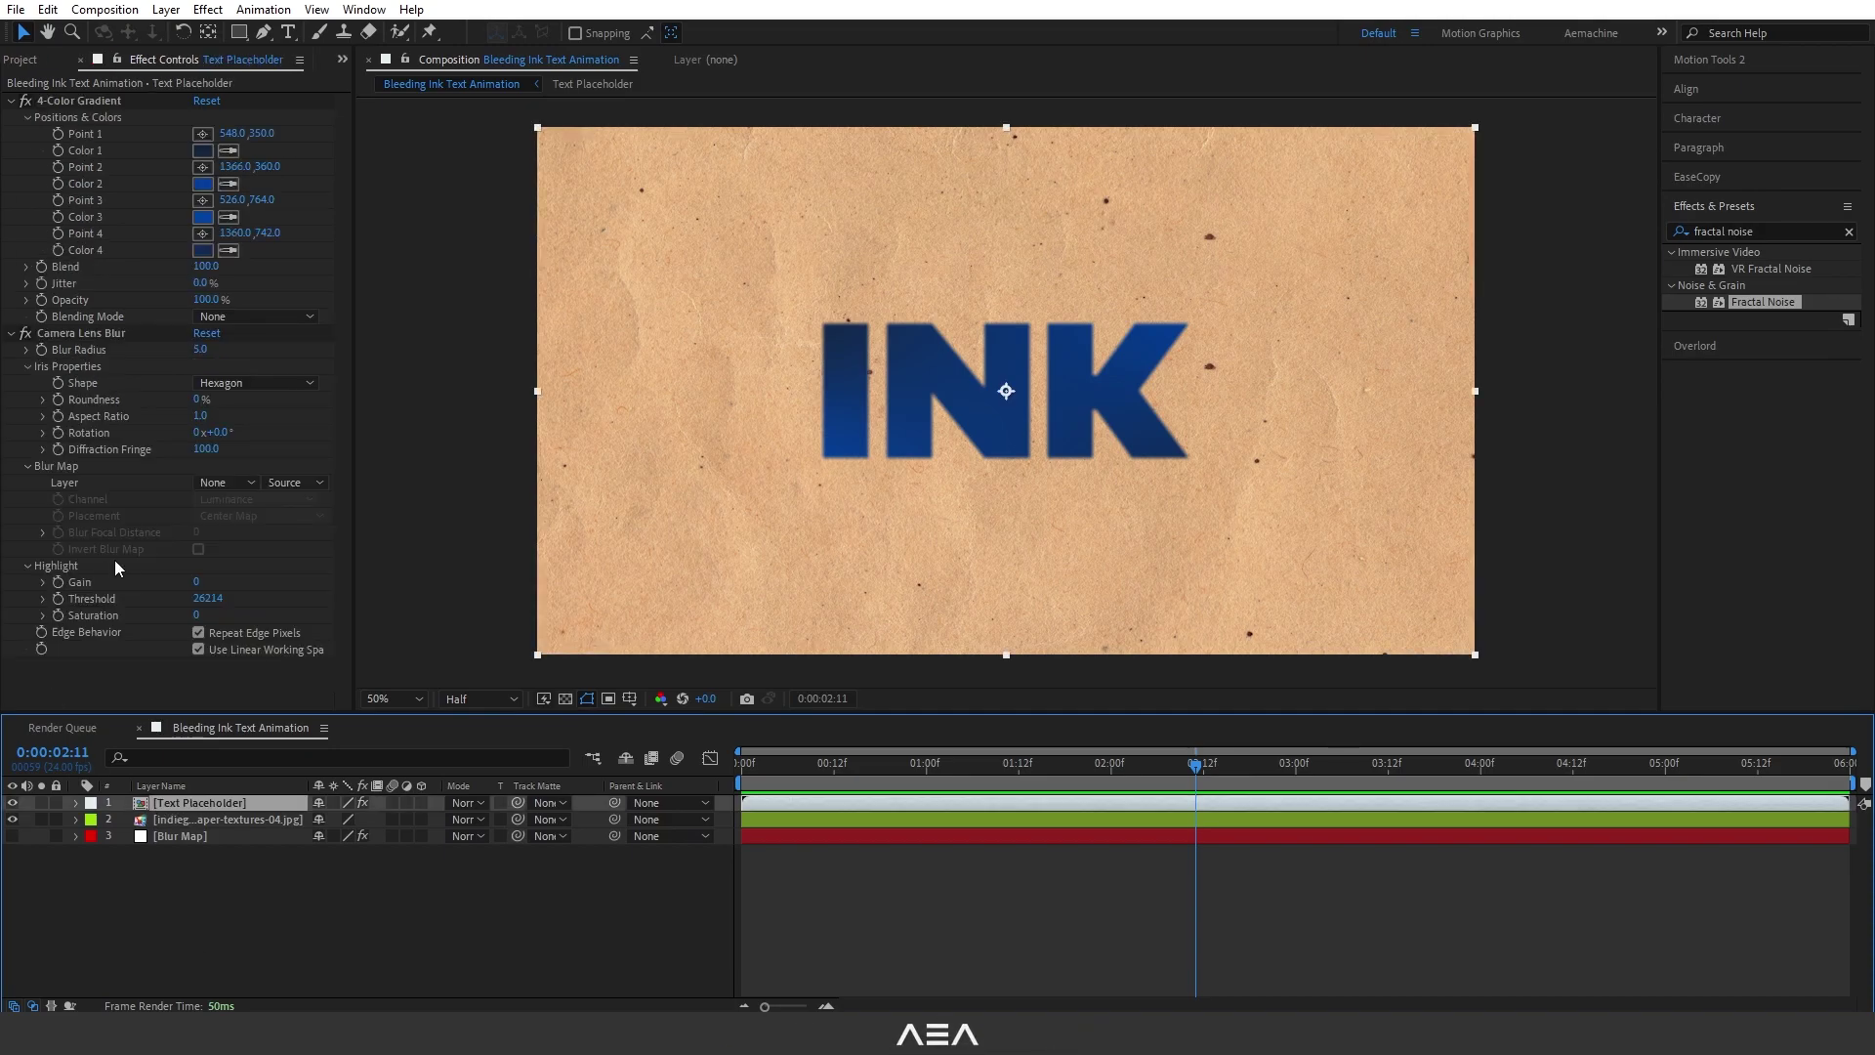
left_click(107, 335)
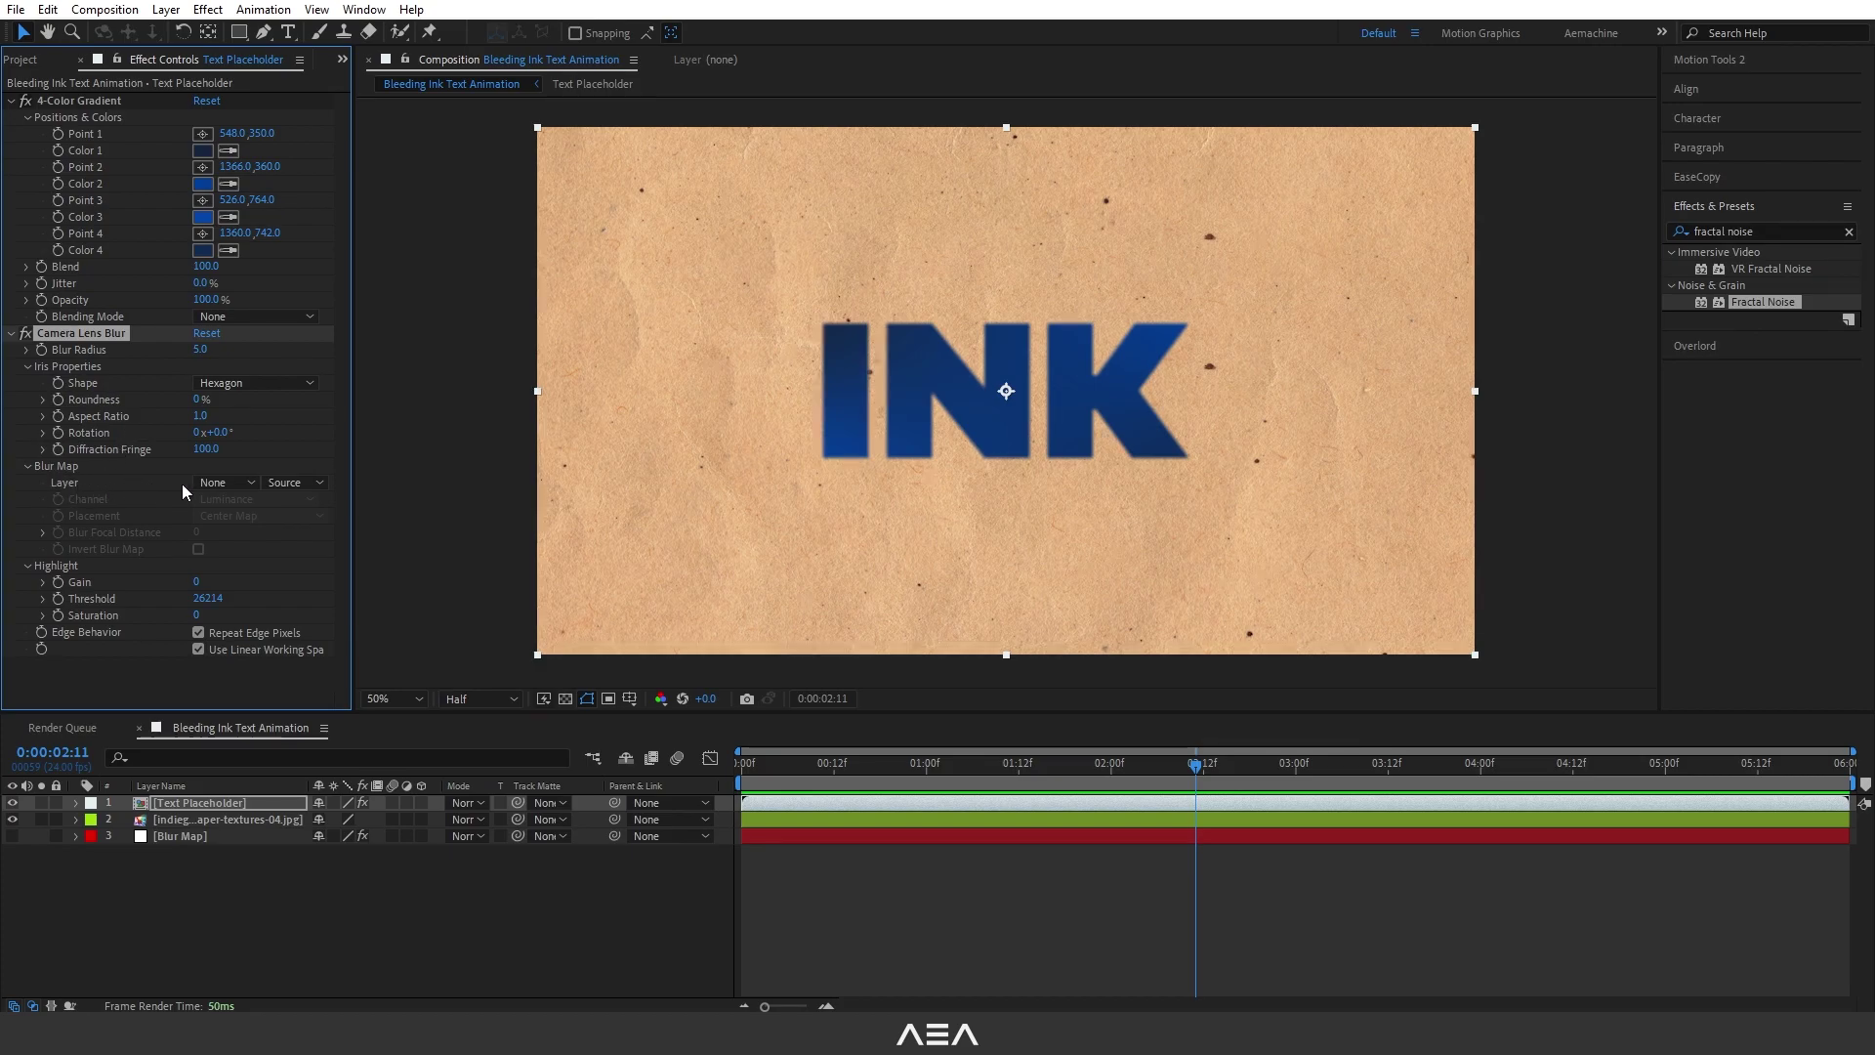
left_click(225, 482)
left_click(234, 577)
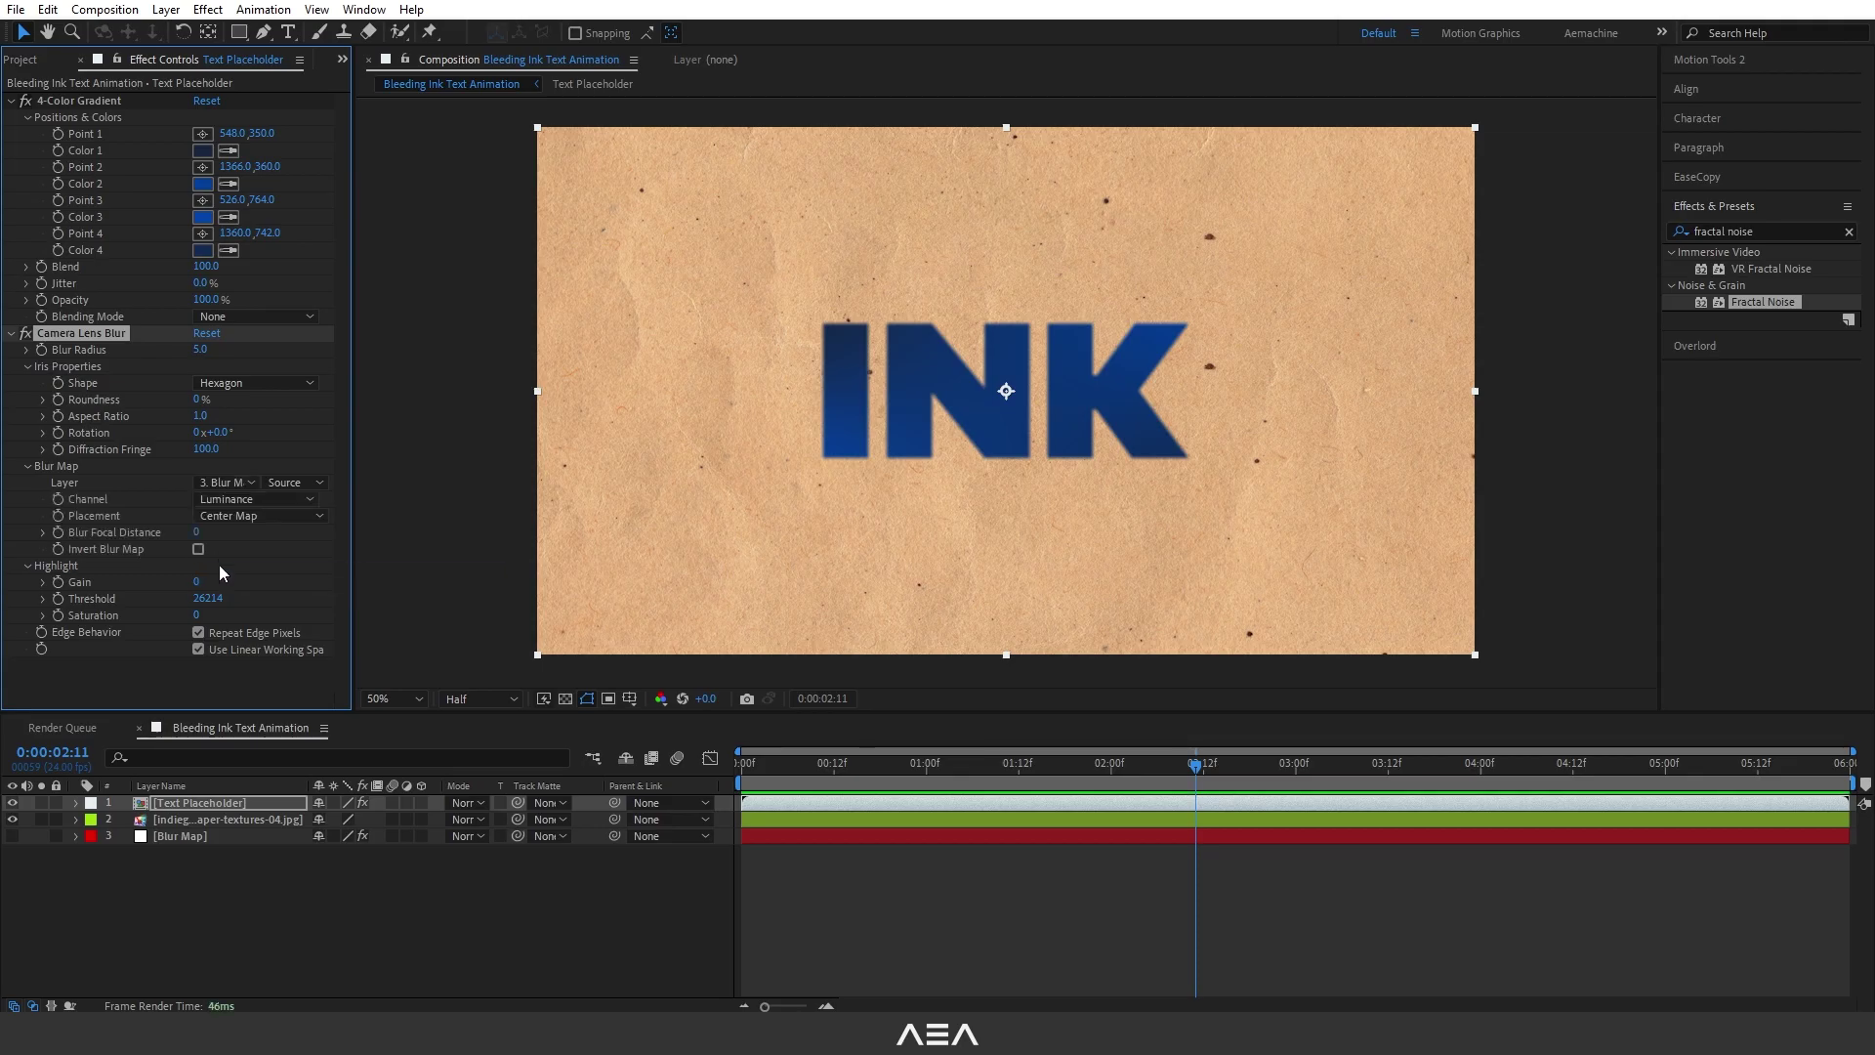
left_click(295, 482)
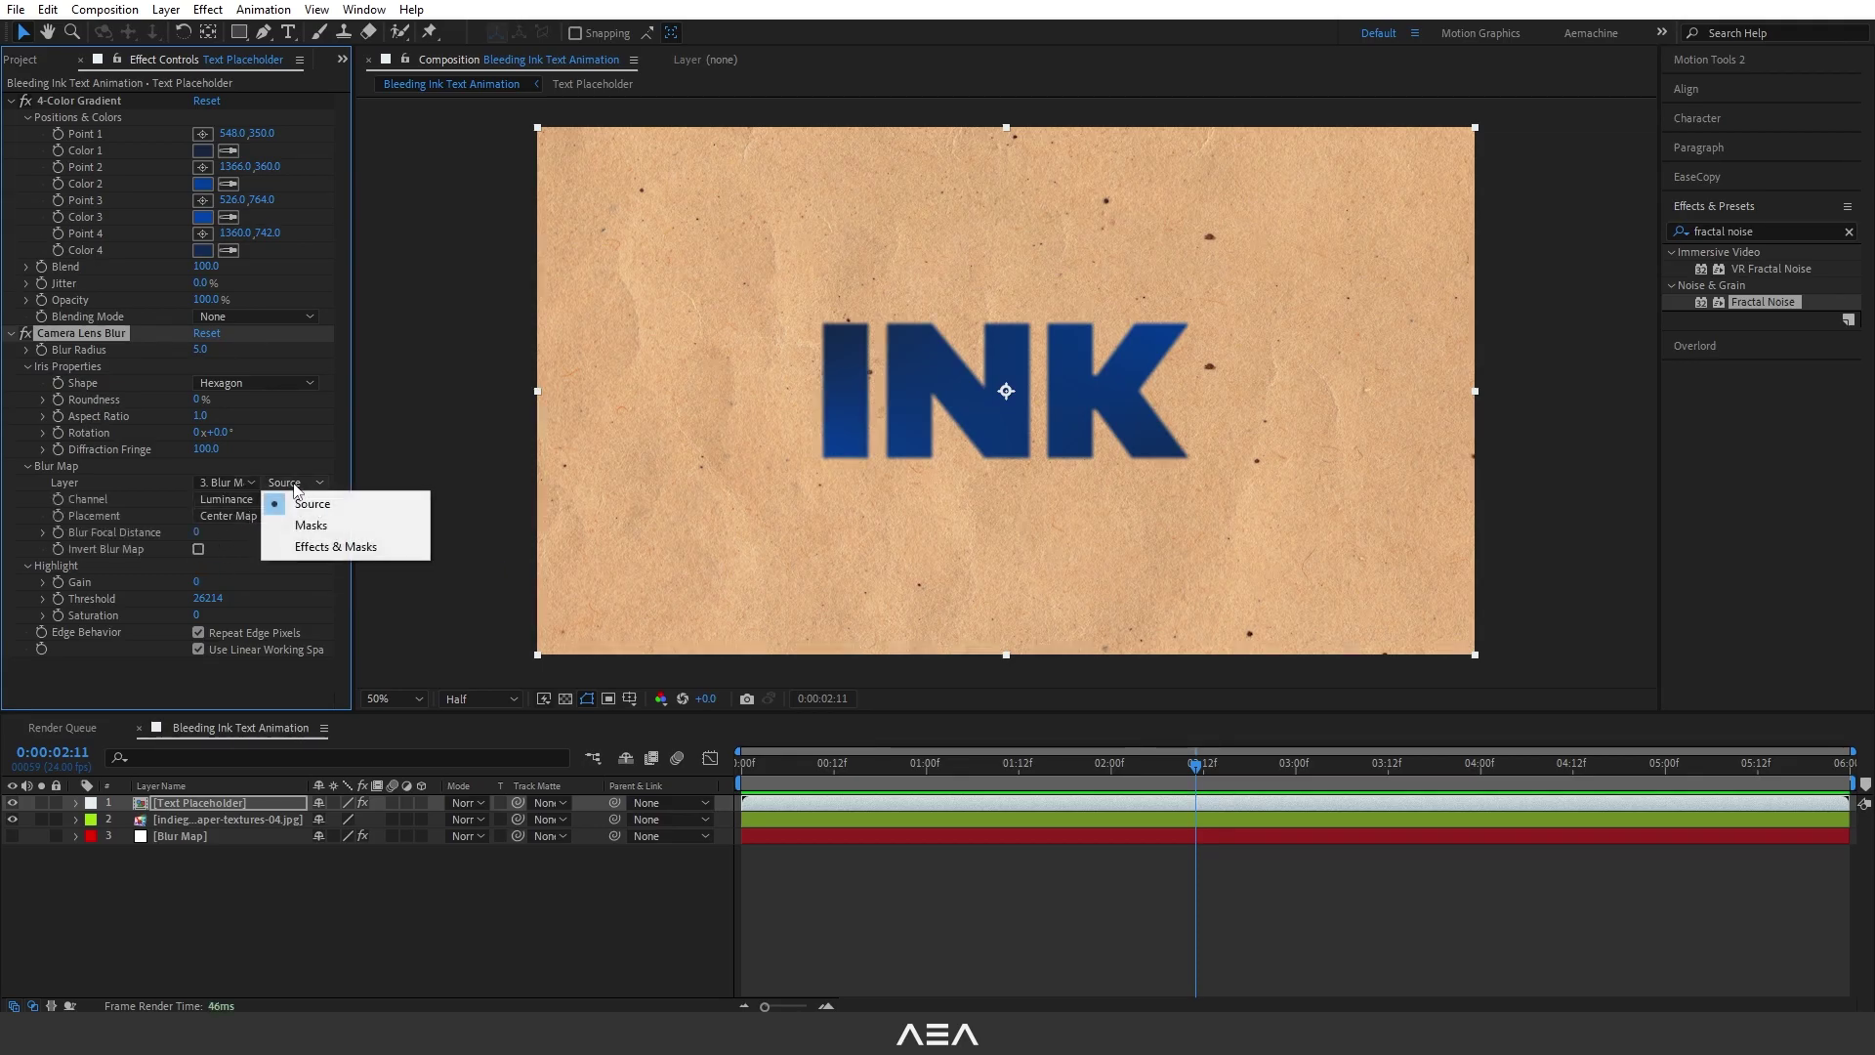
Use Effects & Masks as the Blur Map source, then raise focal distance to 655 and Blur Radius to 124
left_click(314, 548)
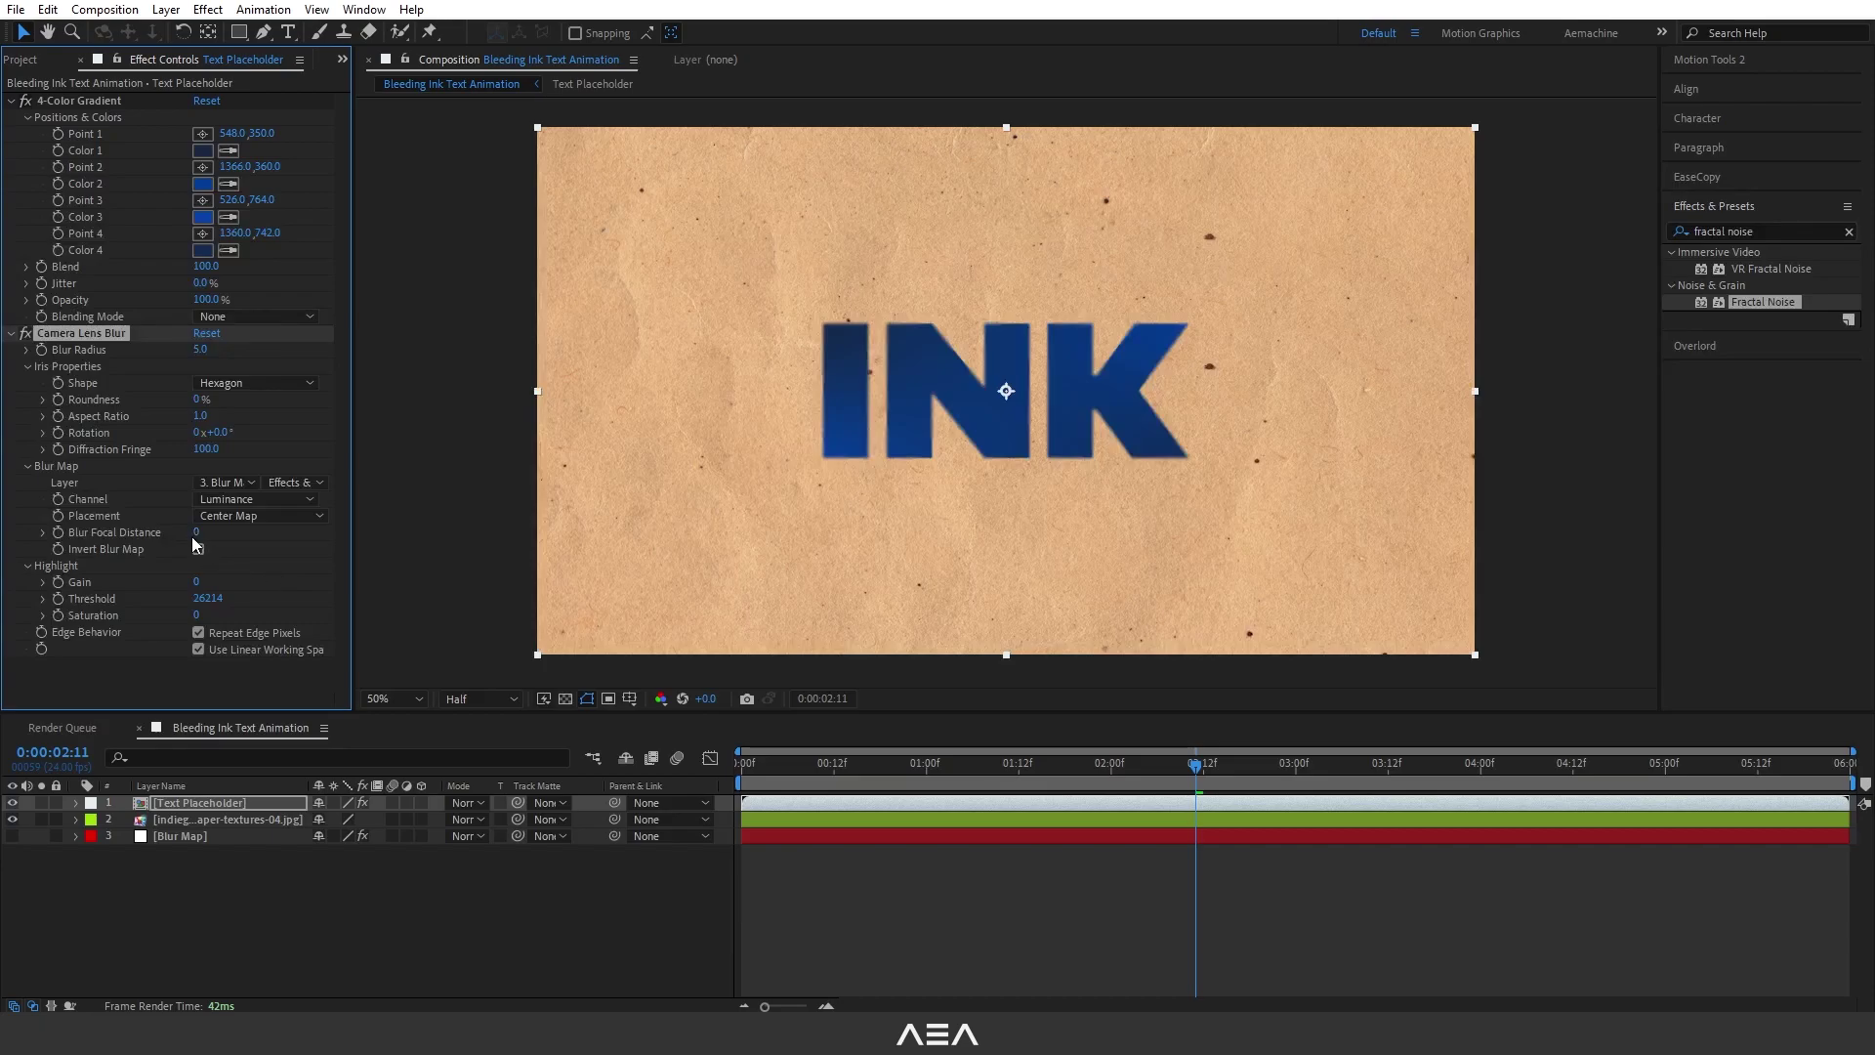
mouse_move(214, 533)
left_mouse_down()
mouse_move(249, 539)
mouse_move(204, 540)
left_mouse_up()
left_click(198, 549)
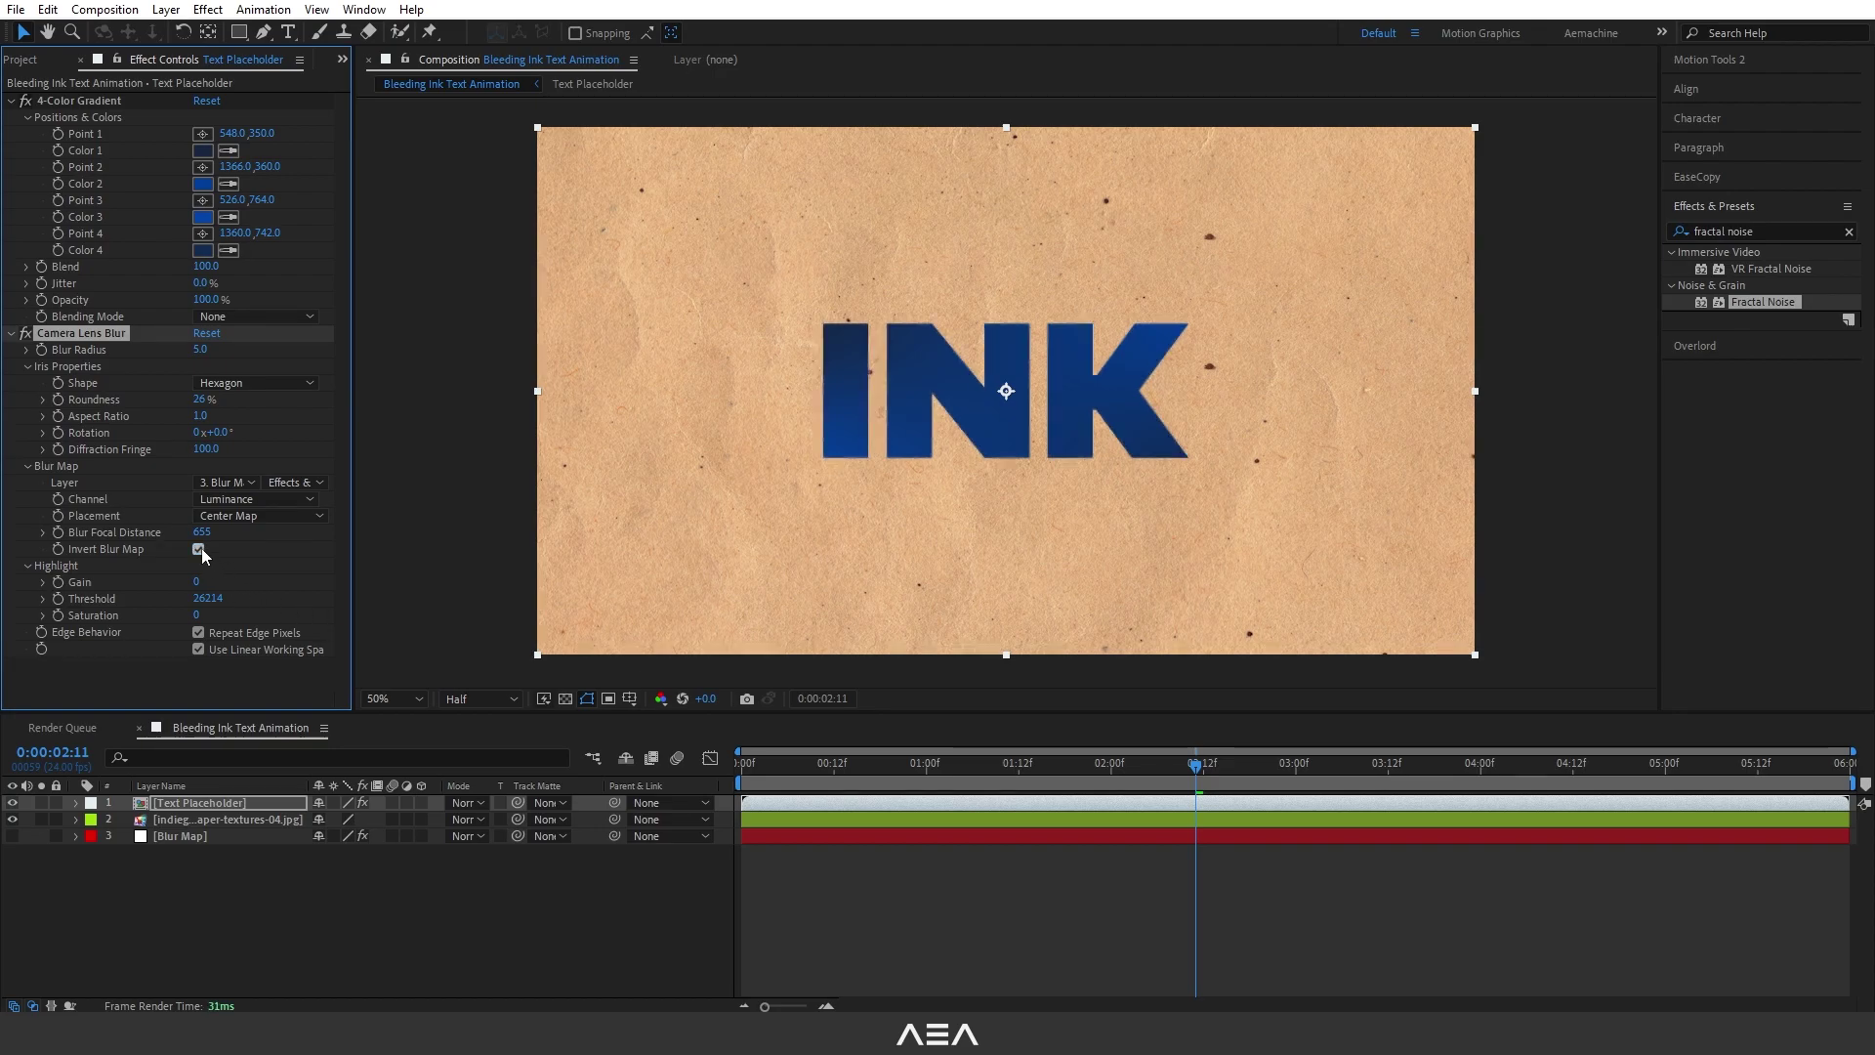
left_click(199, 549)
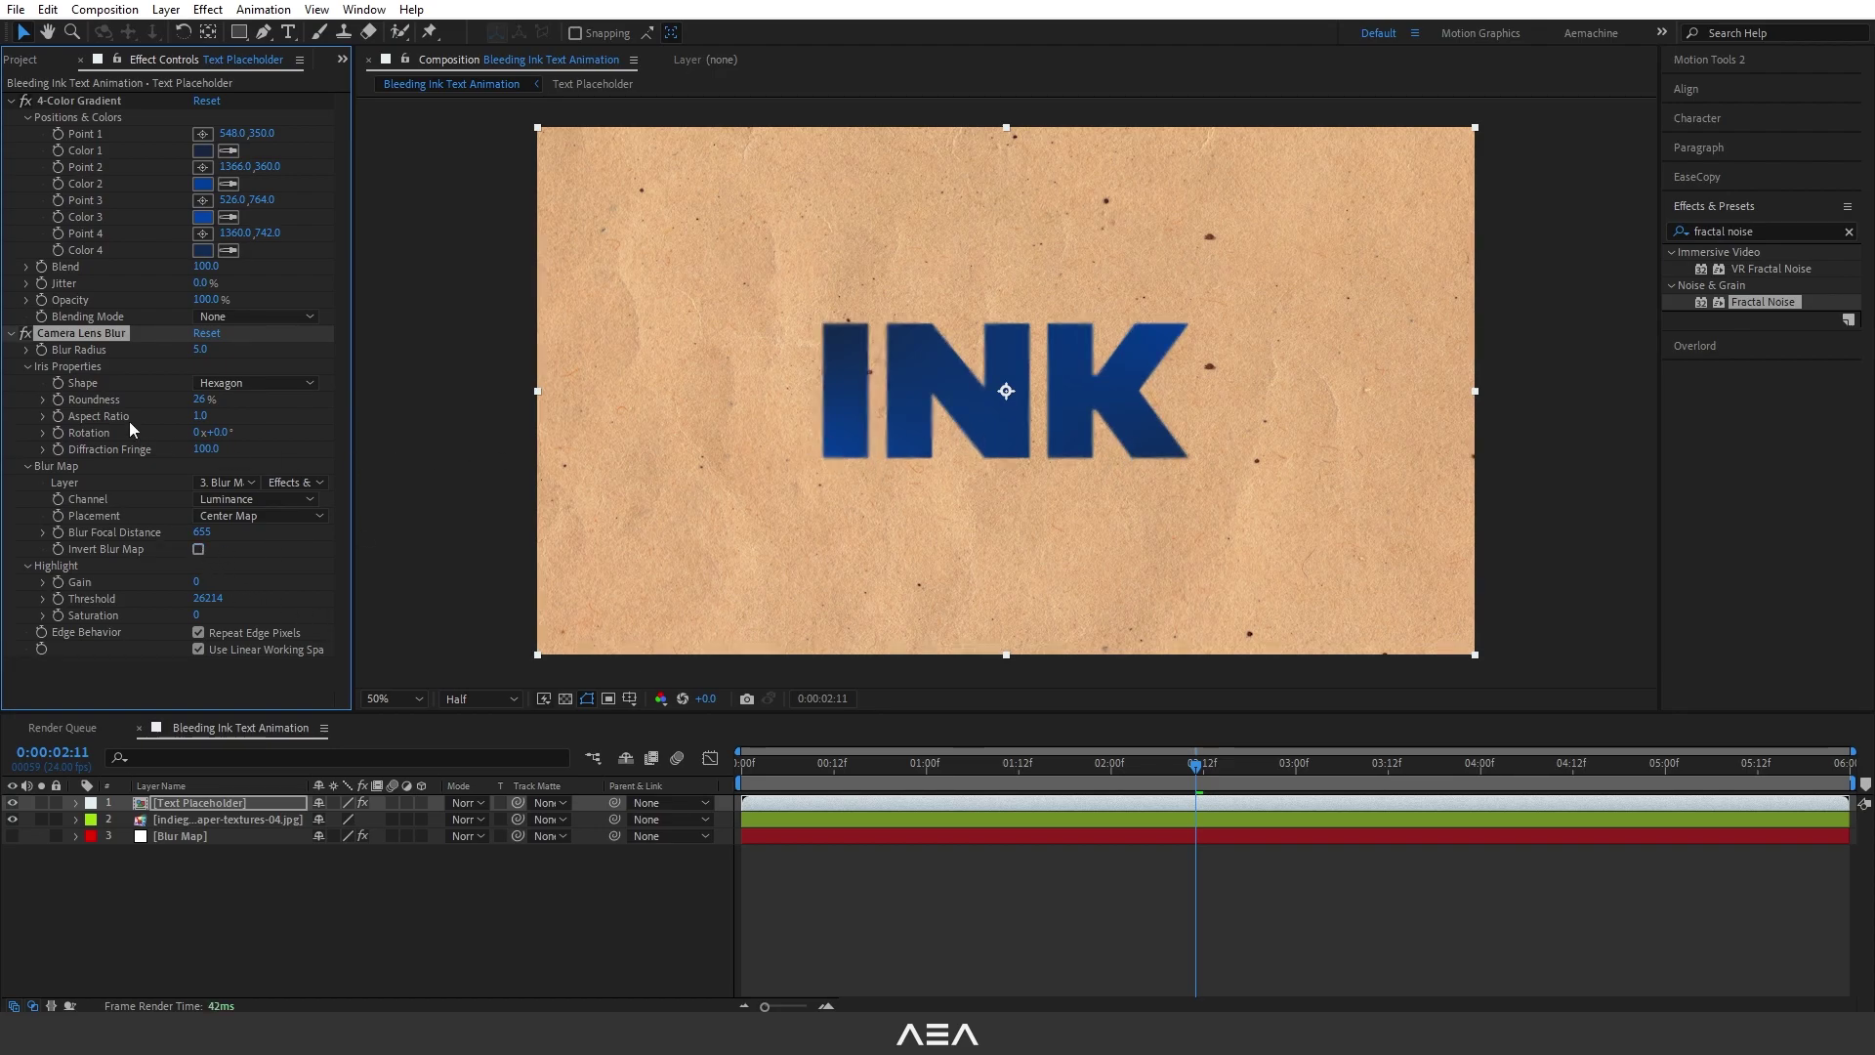
left_click_drag(200, 349, 260, 353)
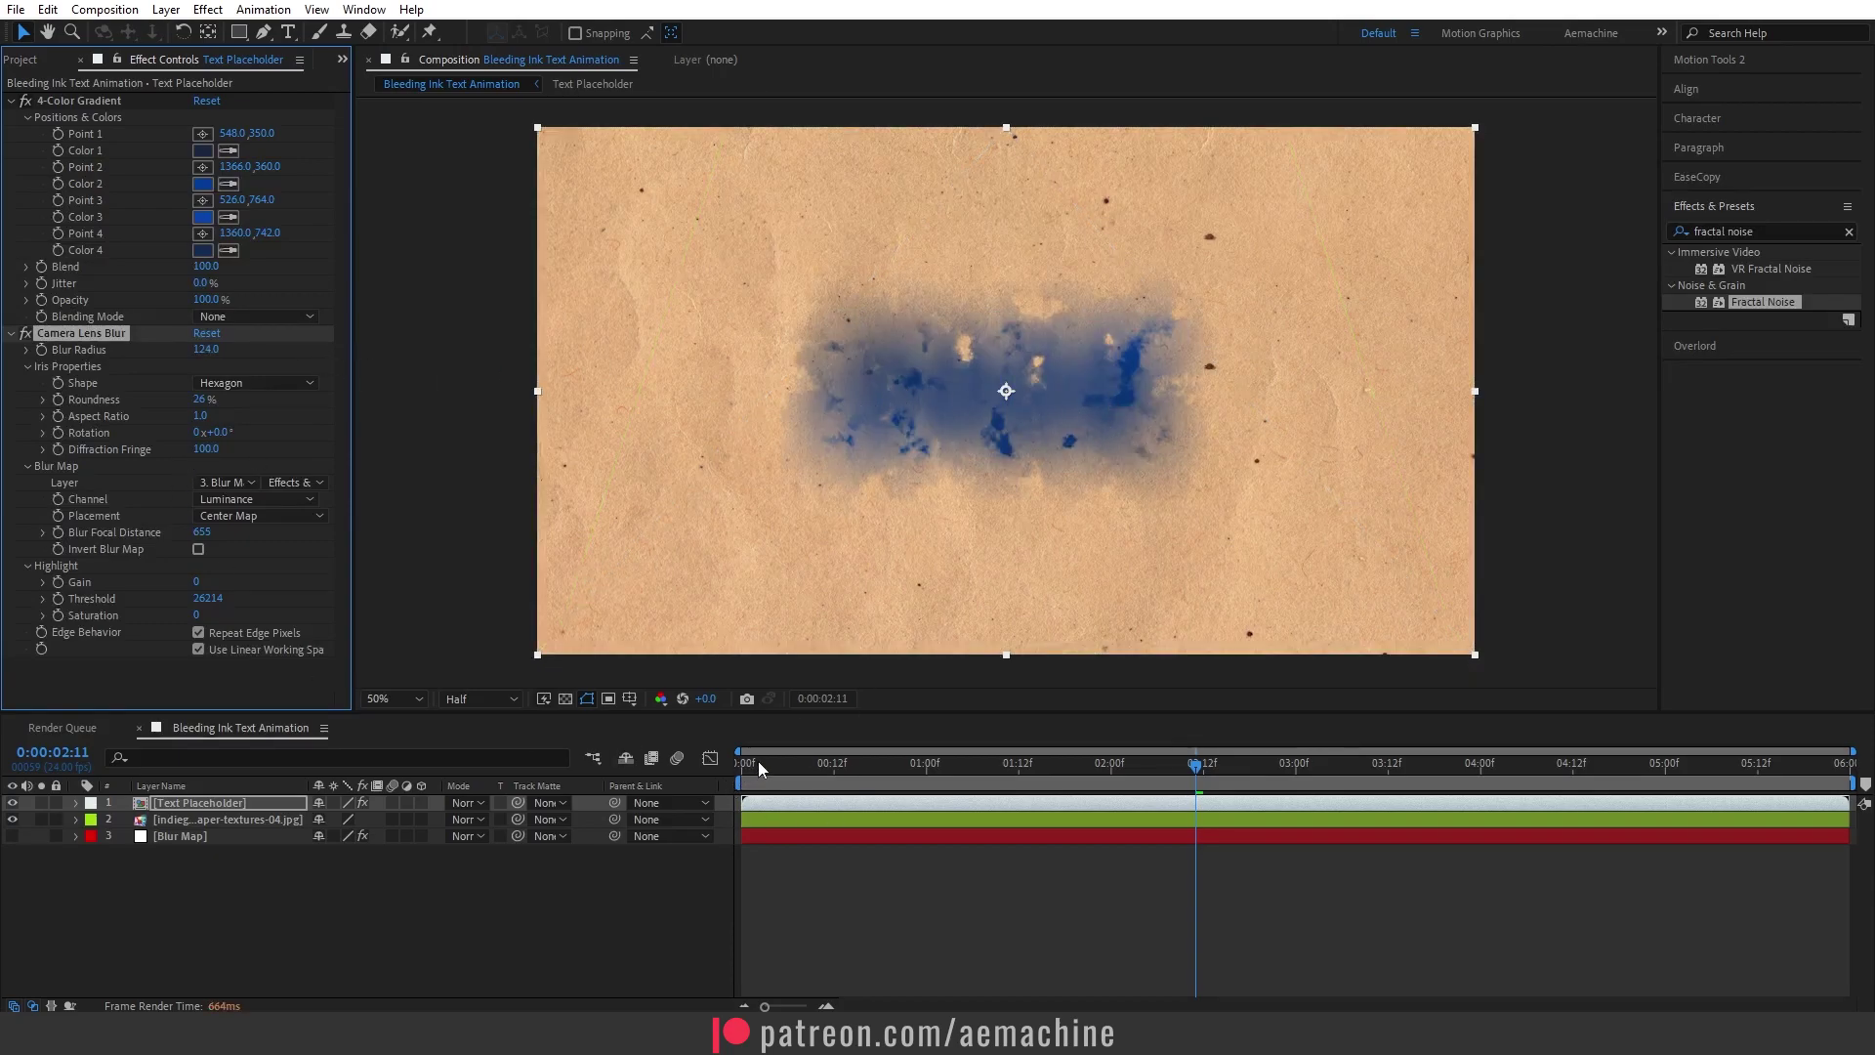
At the start of the composition, set the Camera Lens Blur radius to 0
left_click_drag(758, 759, 660, 772)
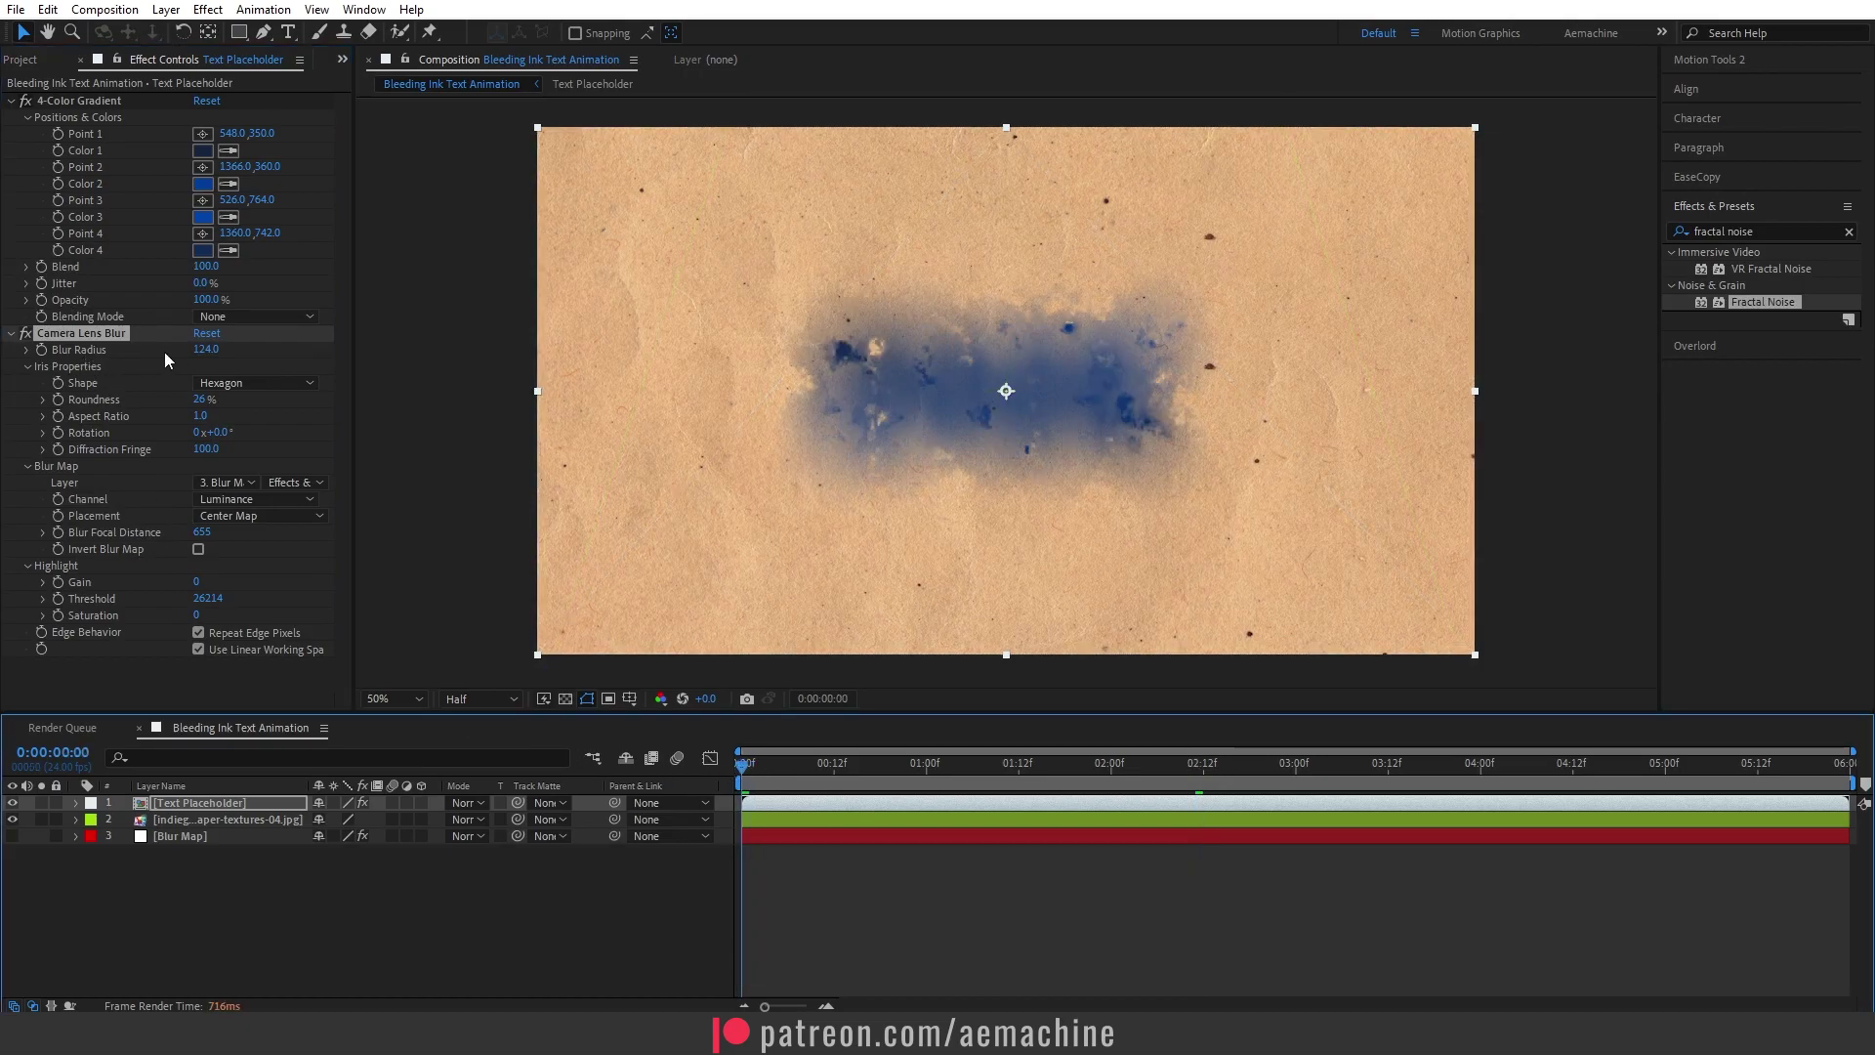
left_click(201, 348)
type("0")
key("Return")
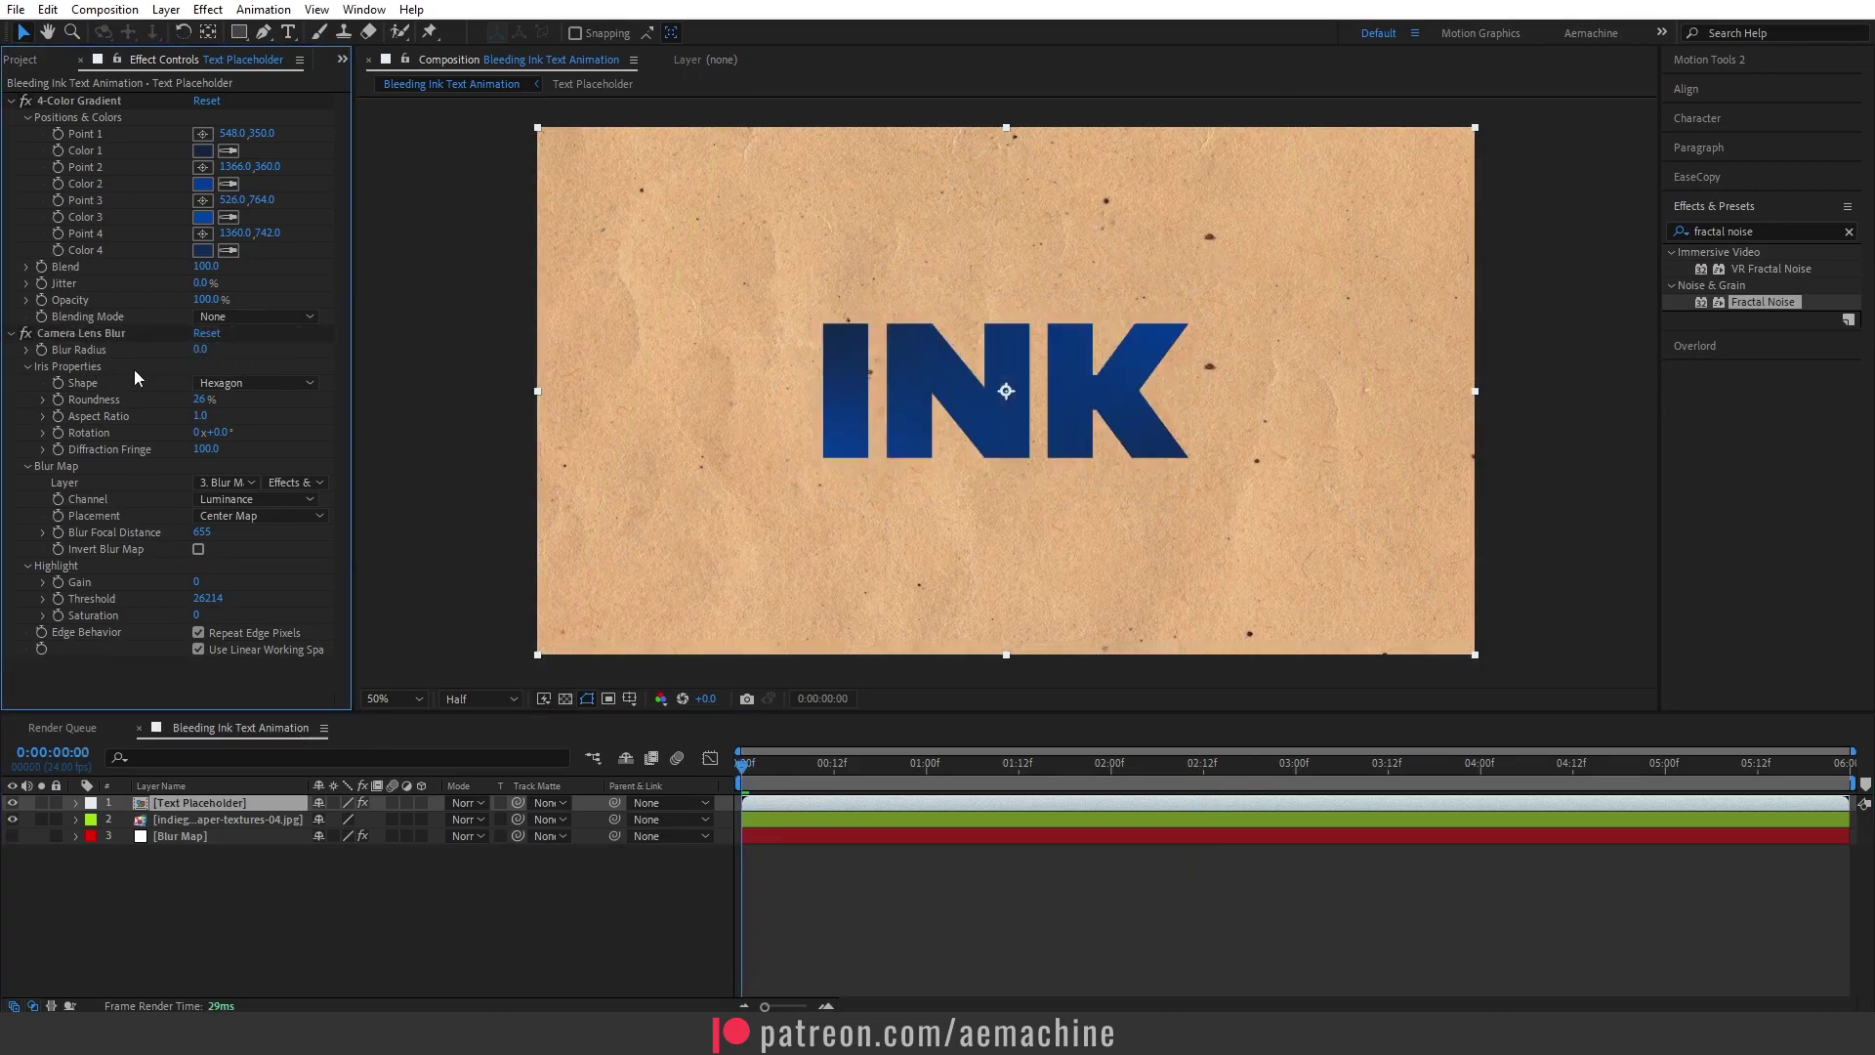
At the 4-second mark, raise Blur Radius to 307, then lower it to 262
left_click(43, 350)
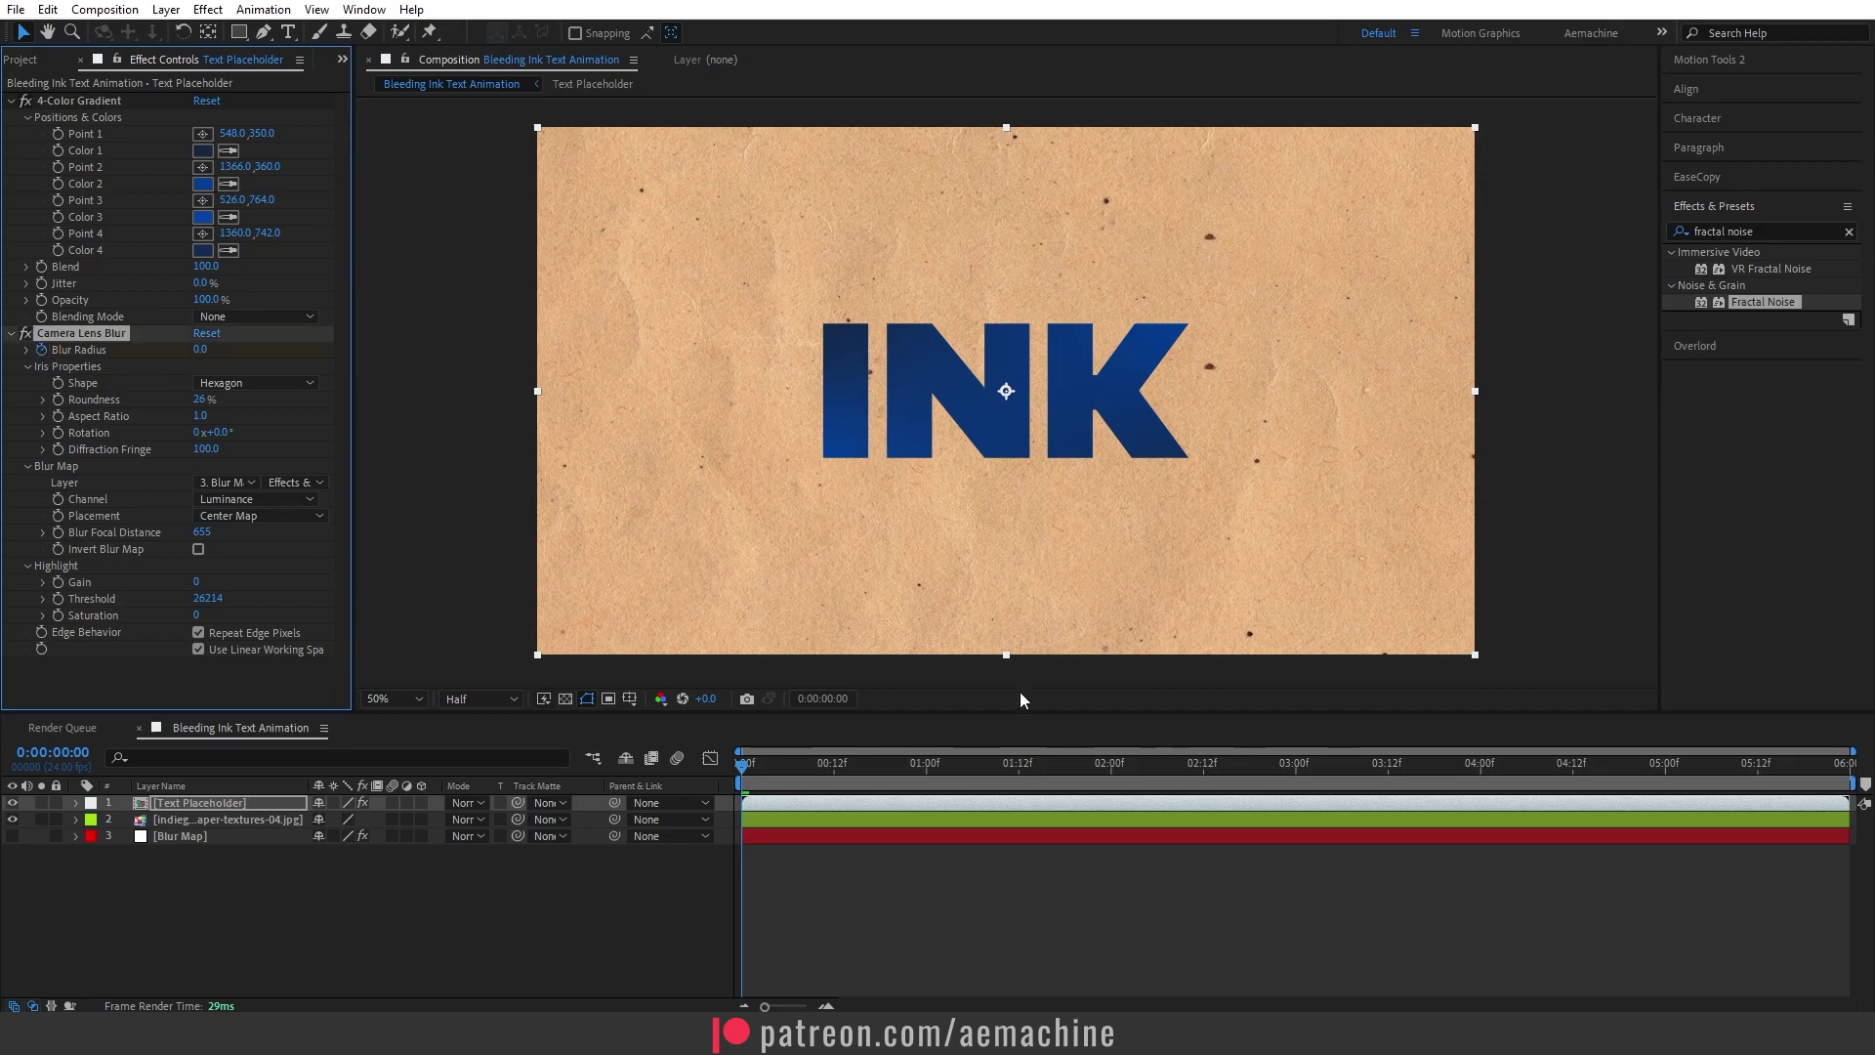
left_click_drag(1024, 772, 1481, 793)
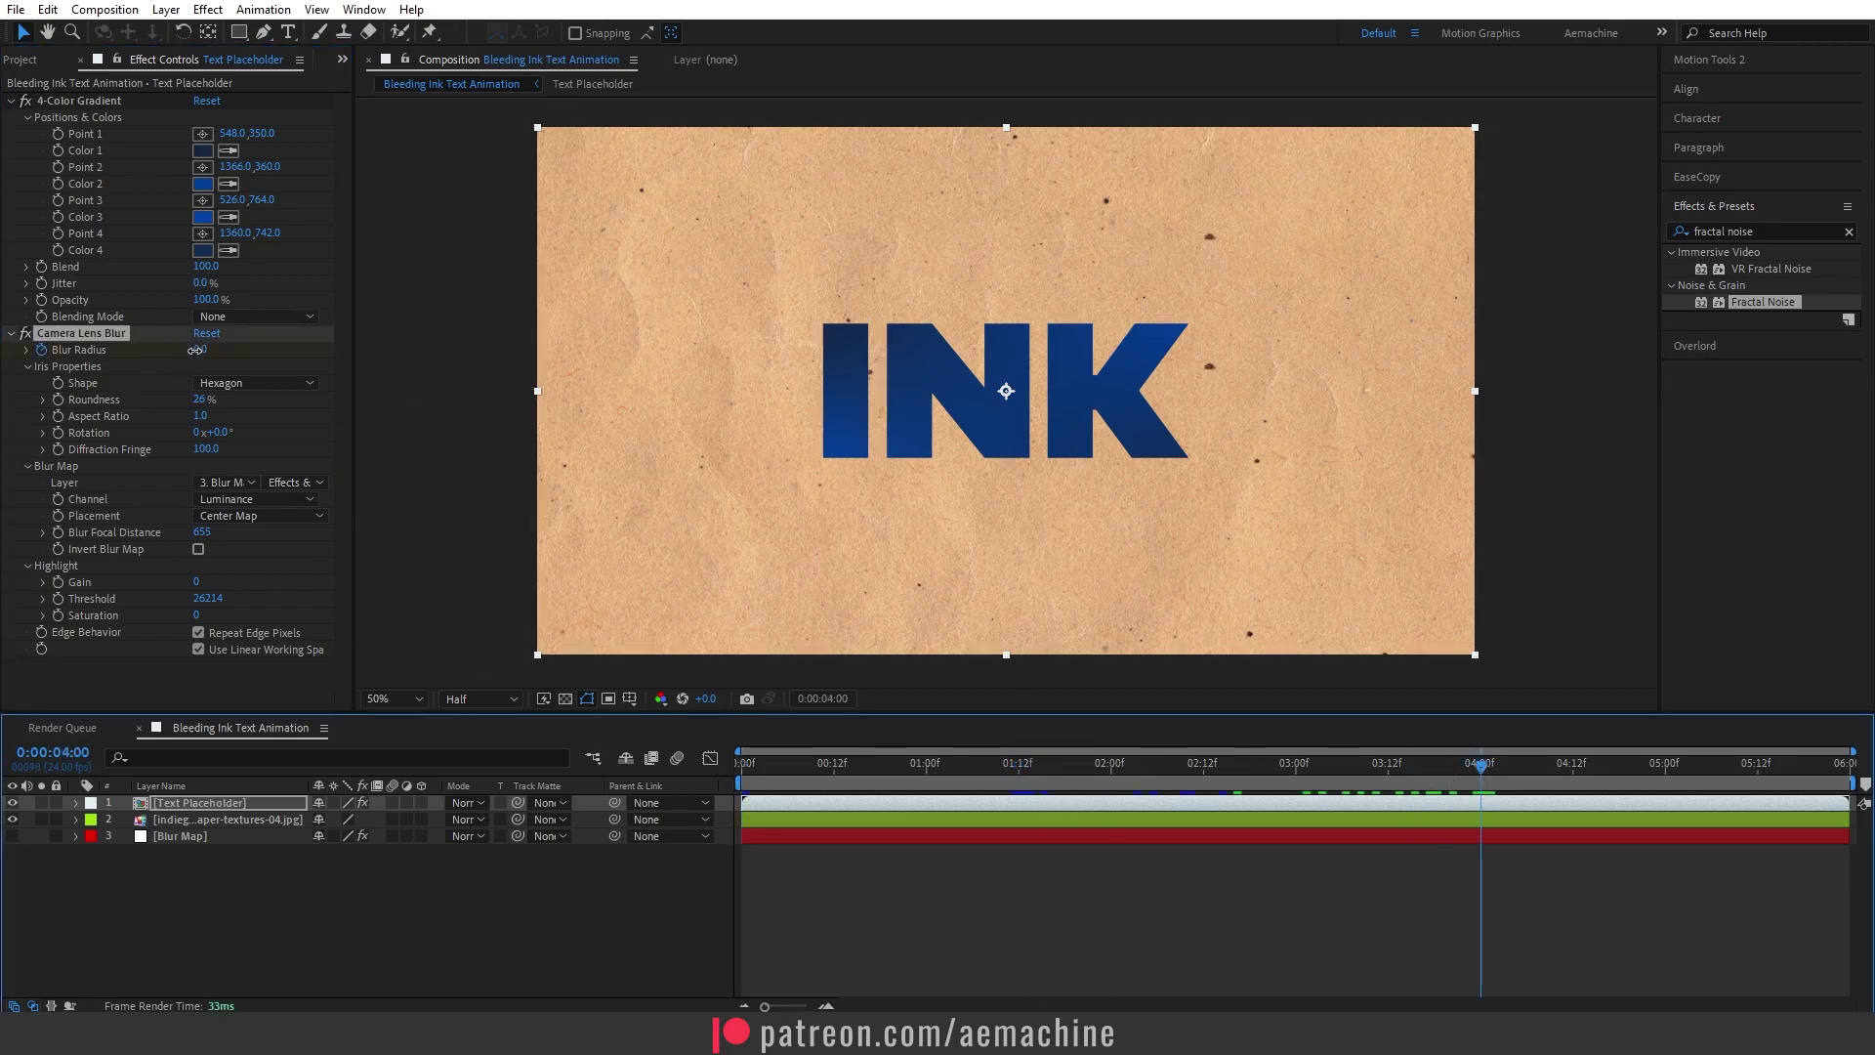
left_click_drag(200, 349, 779, 390)
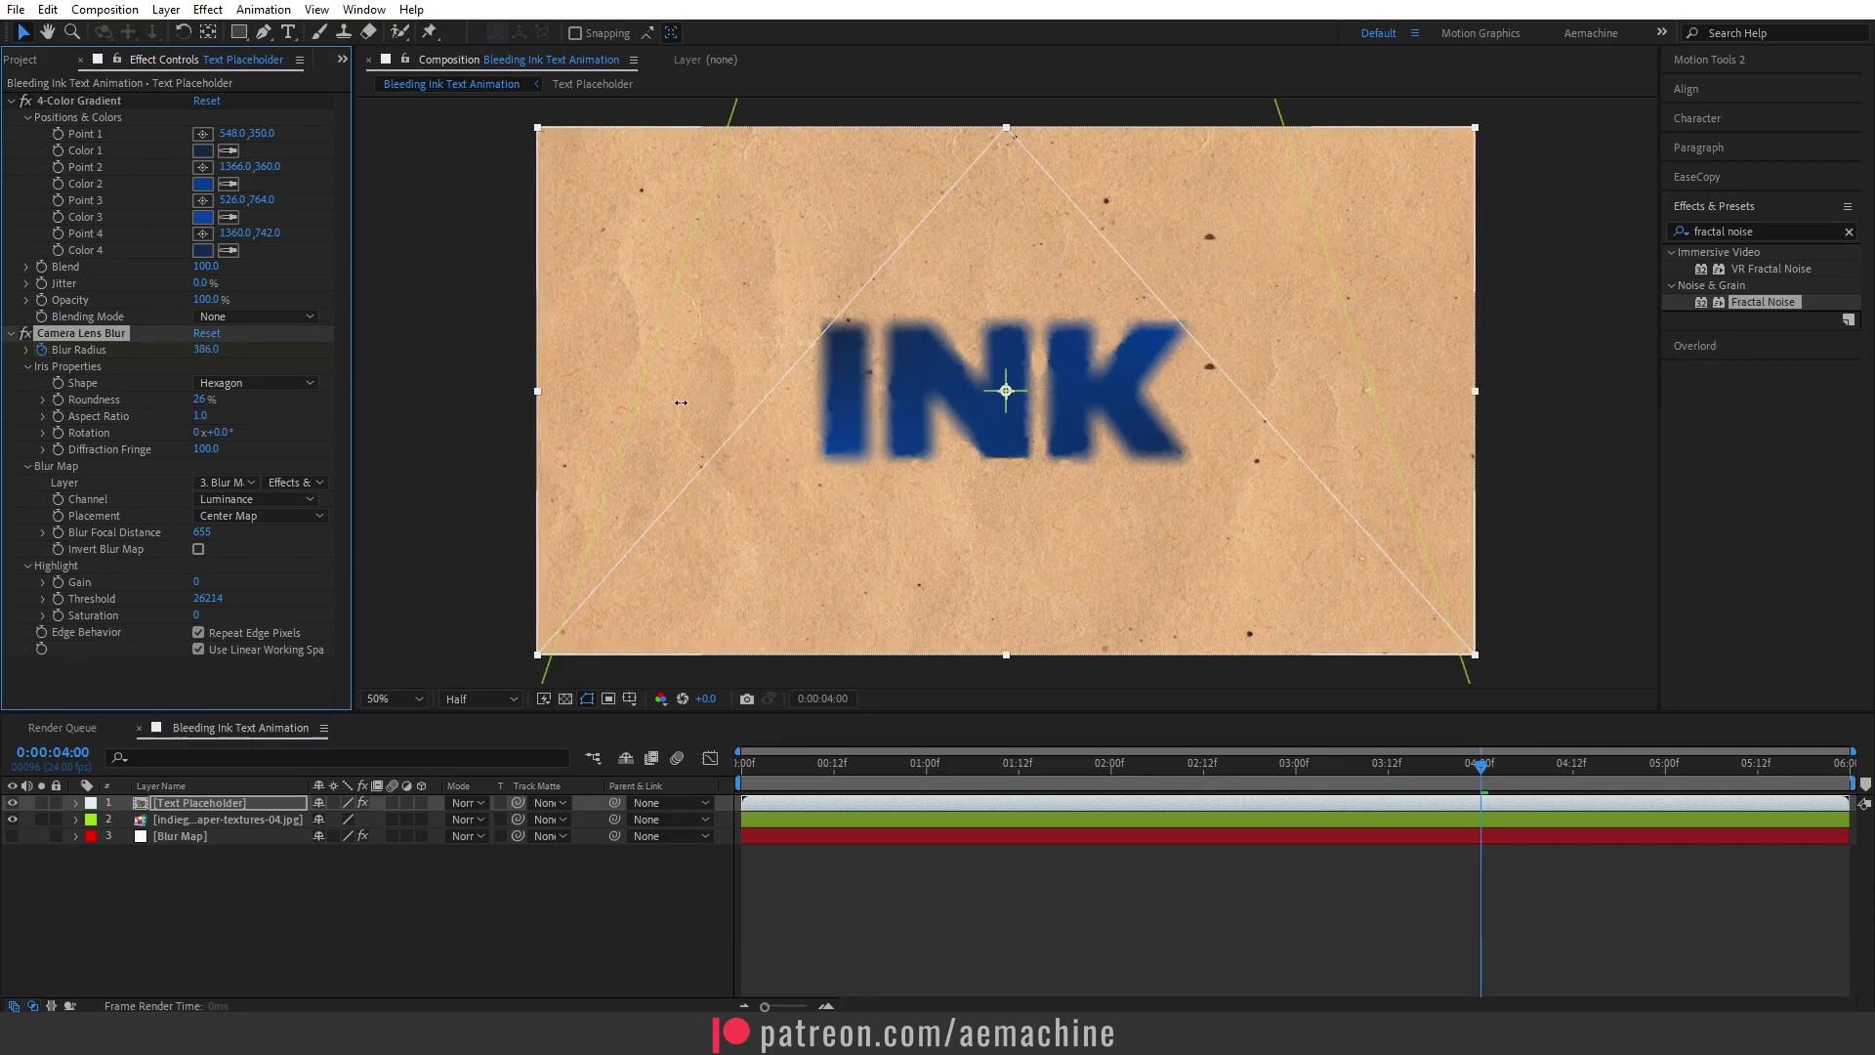
left_click_drag(617, 409, 630, 414)
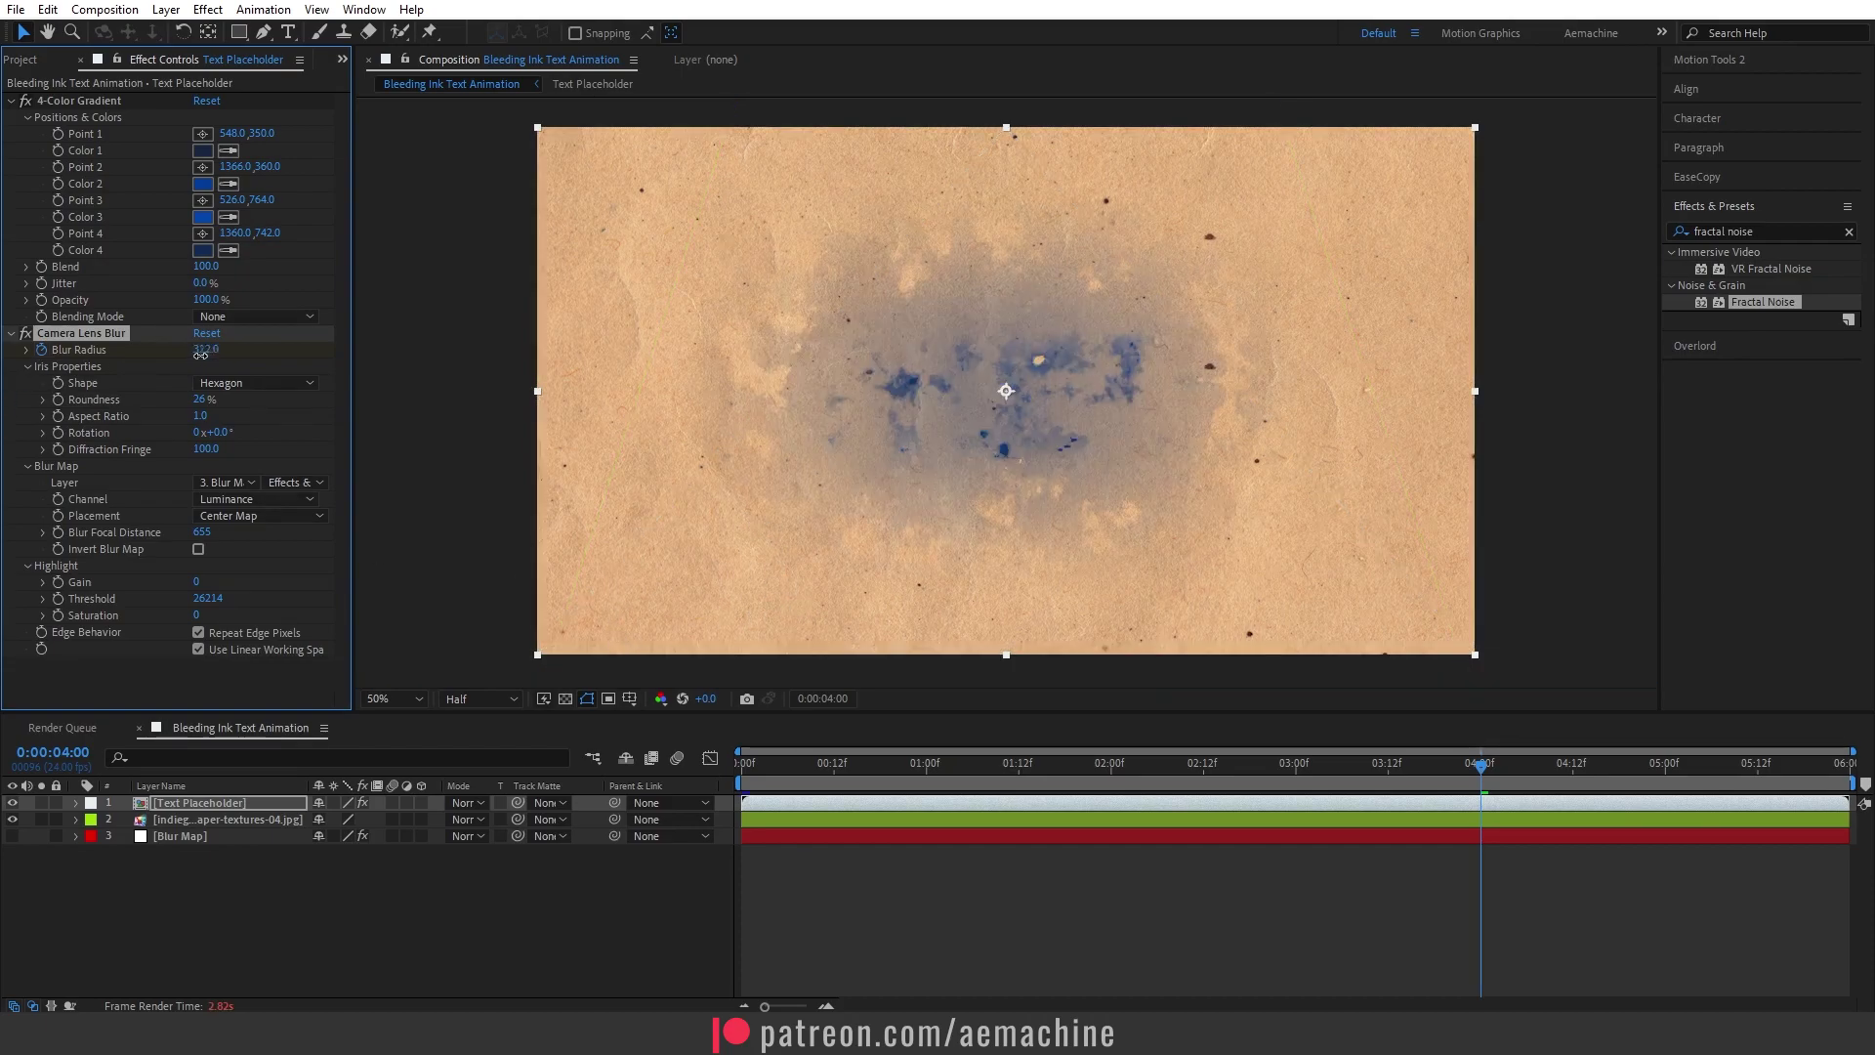
mouse_move(205, 350)
left_mouse_down()
mouse_move(165, 363)
mouse_move(206, 357)
left_mouse_up()
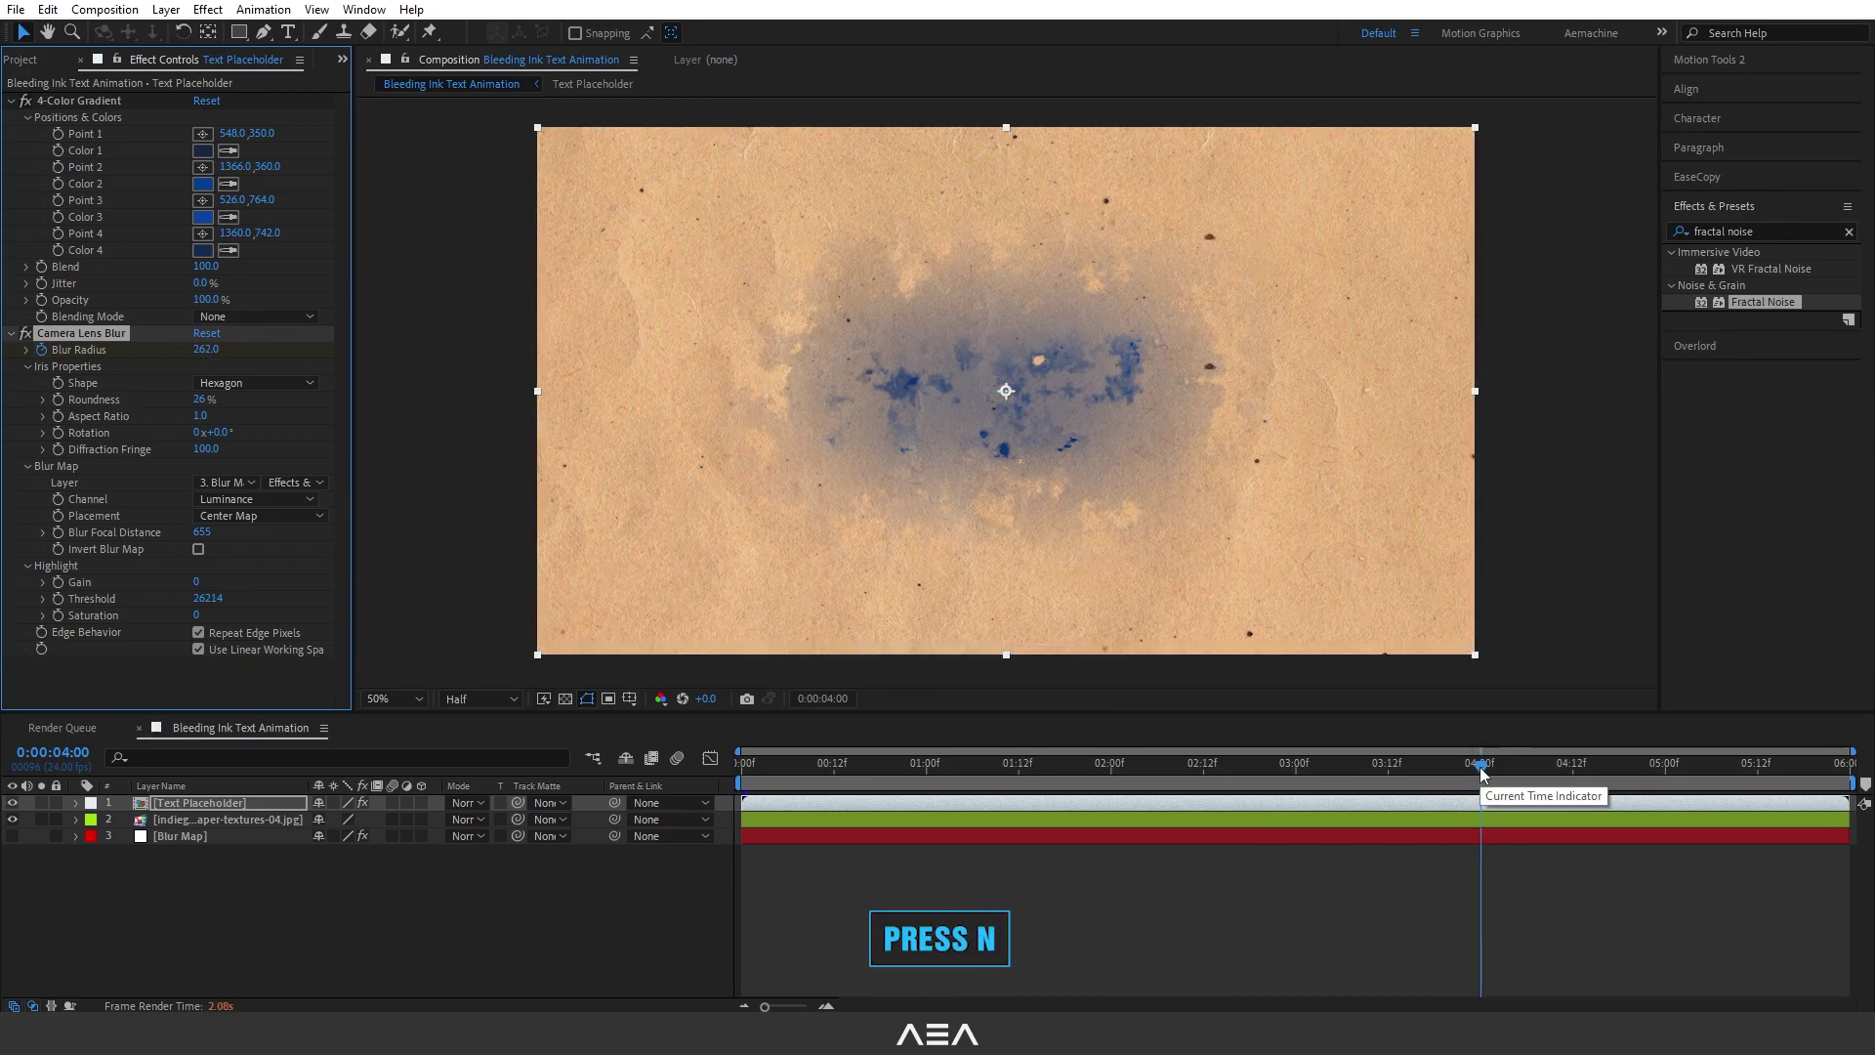
End the work area at 4:00, then preview the INK bleed from frame 0 and scrub through it
key("n")
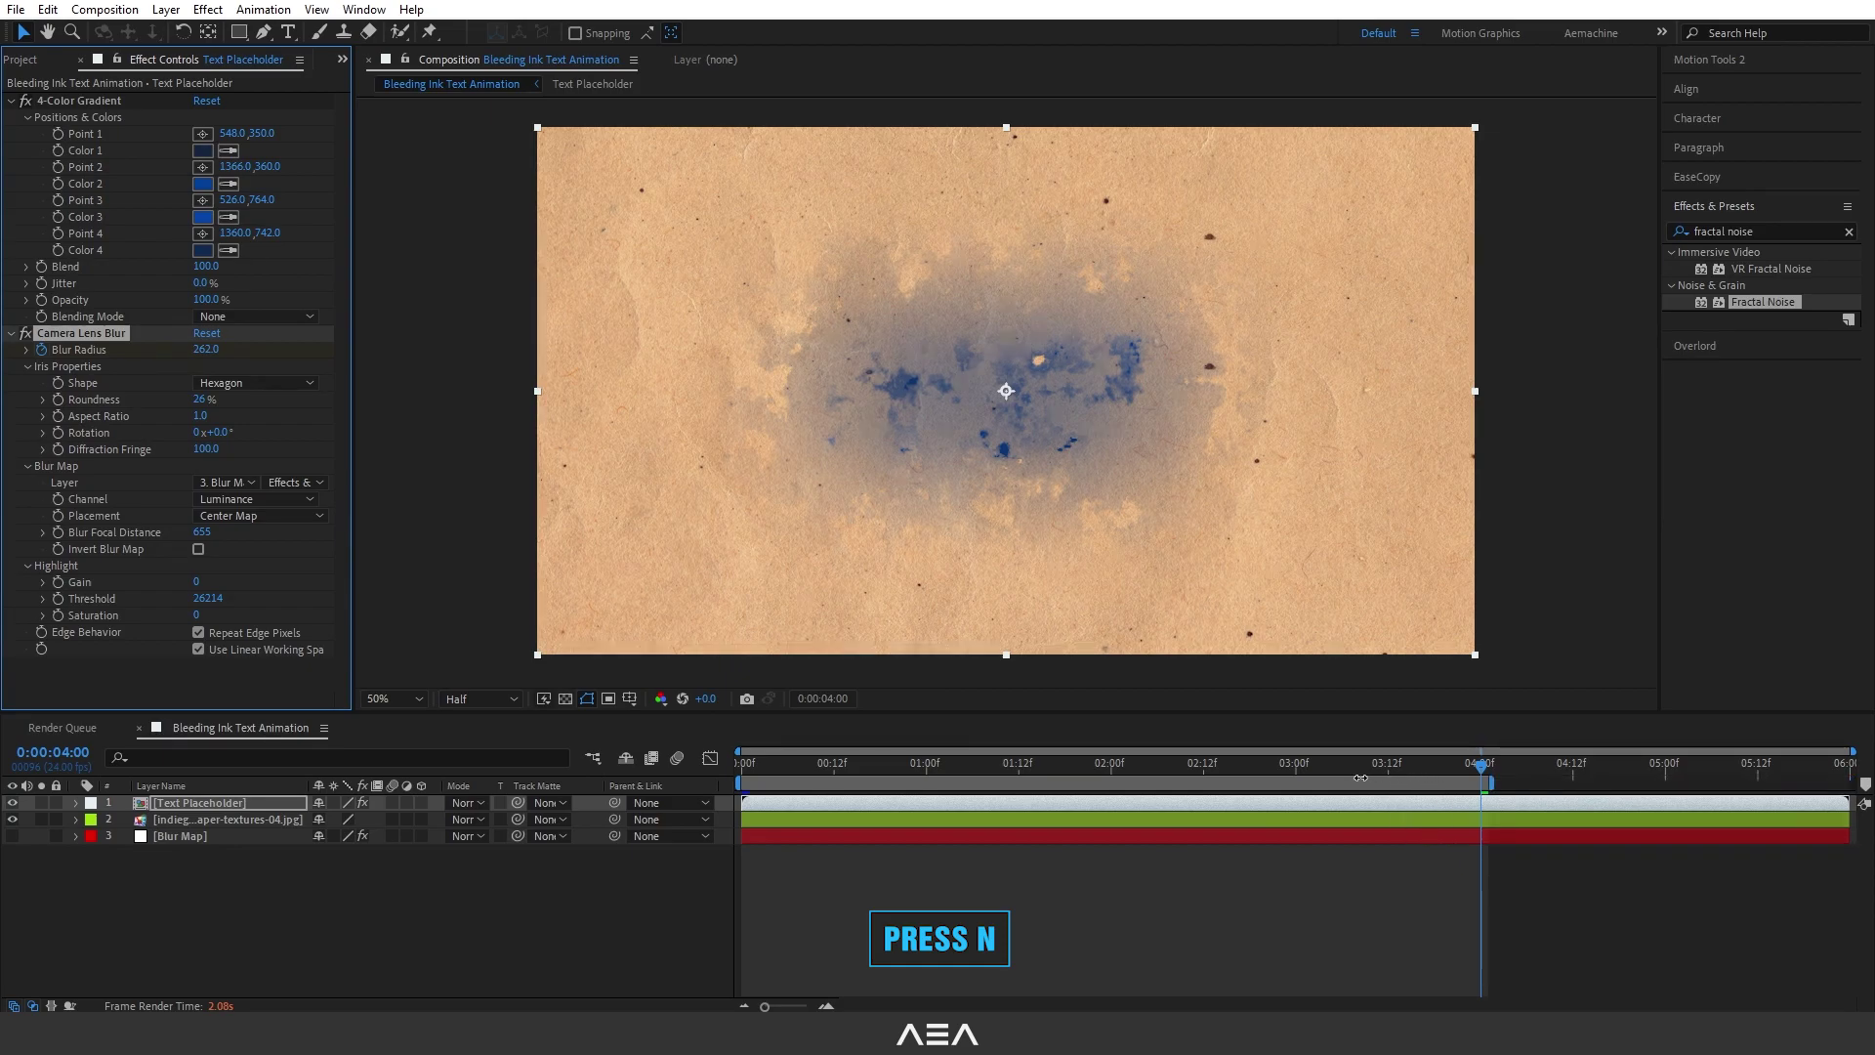
key("Home")
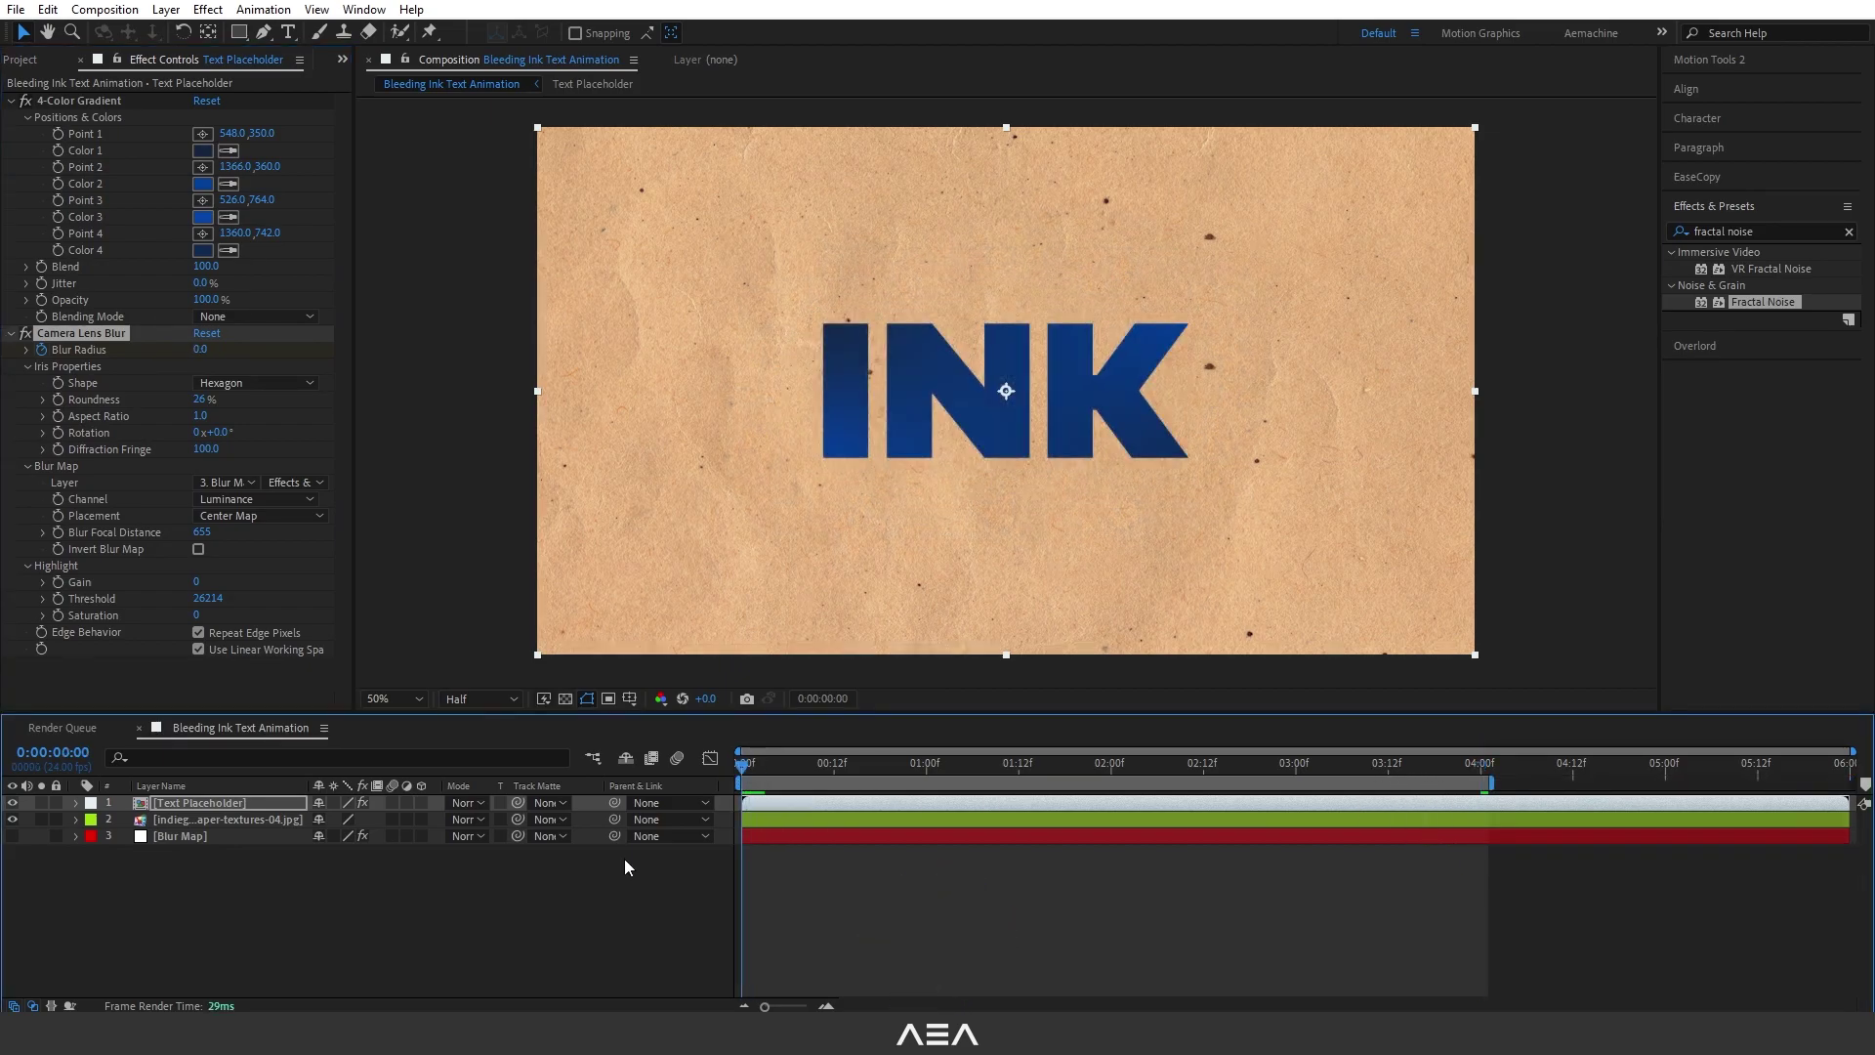
key("space")
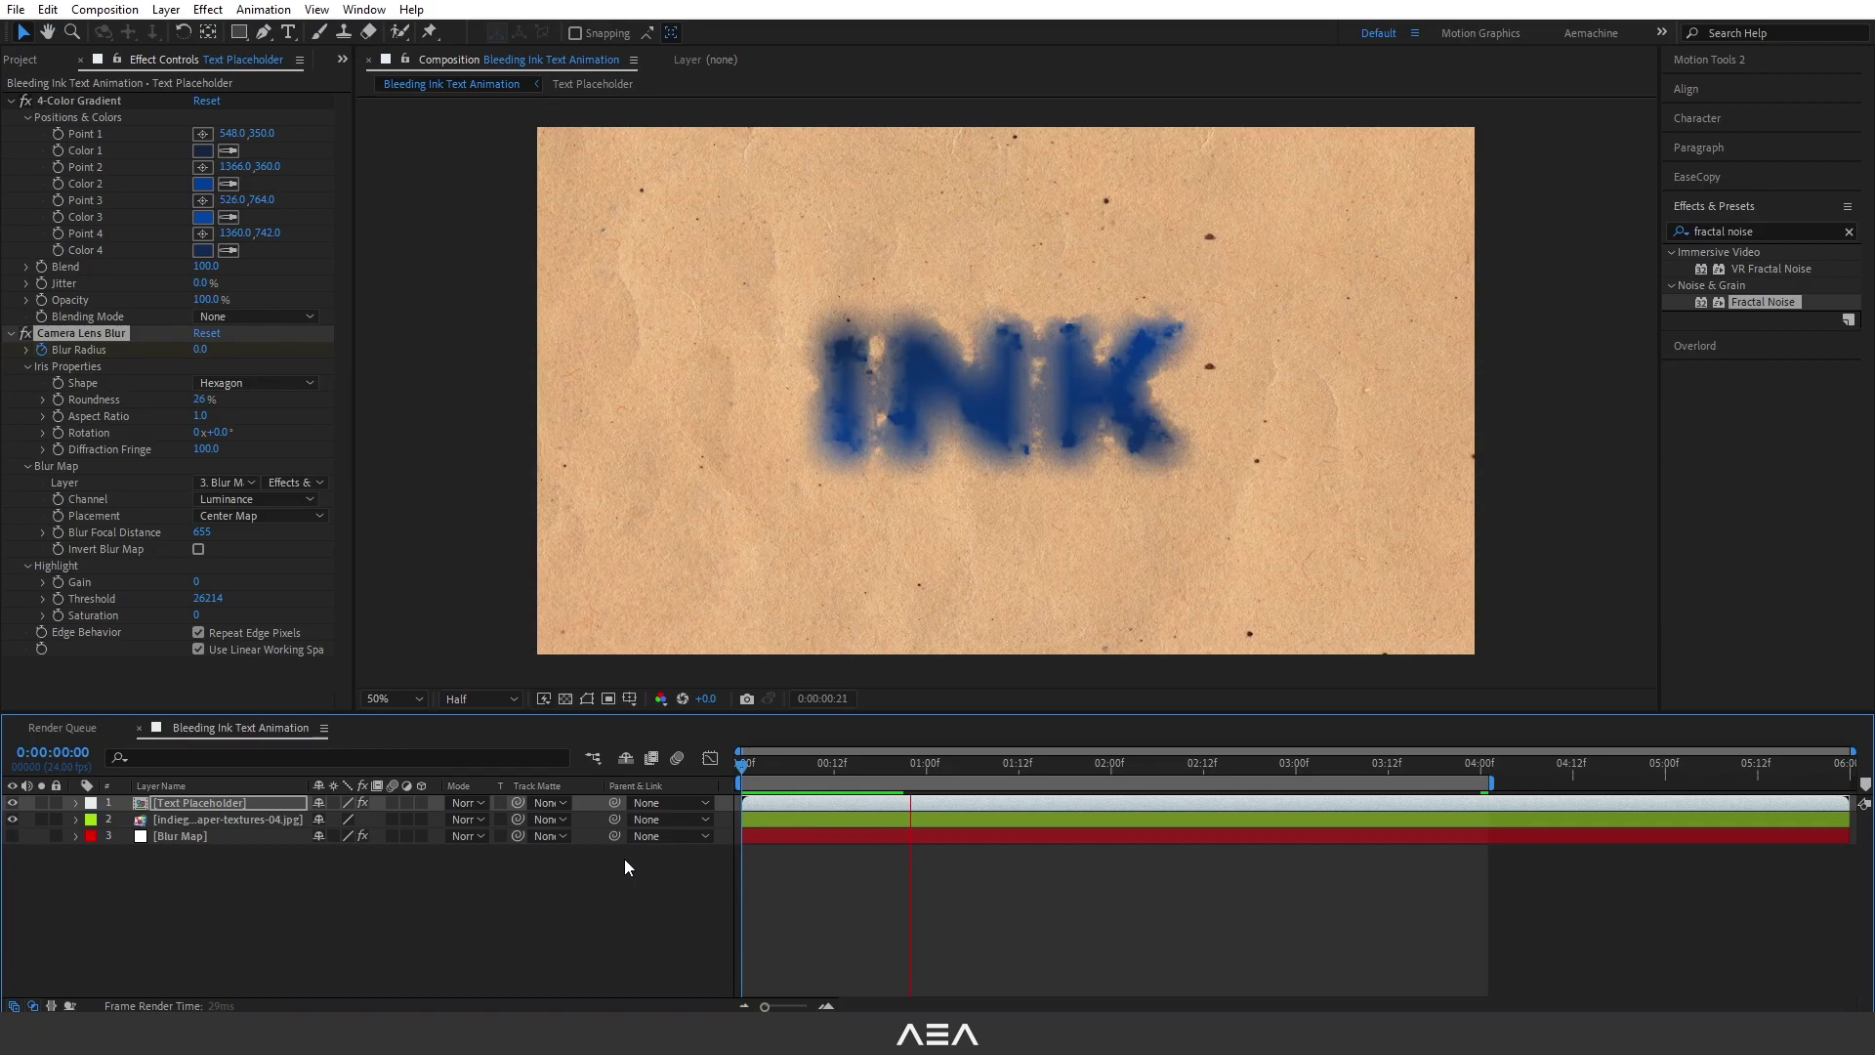
key("space")
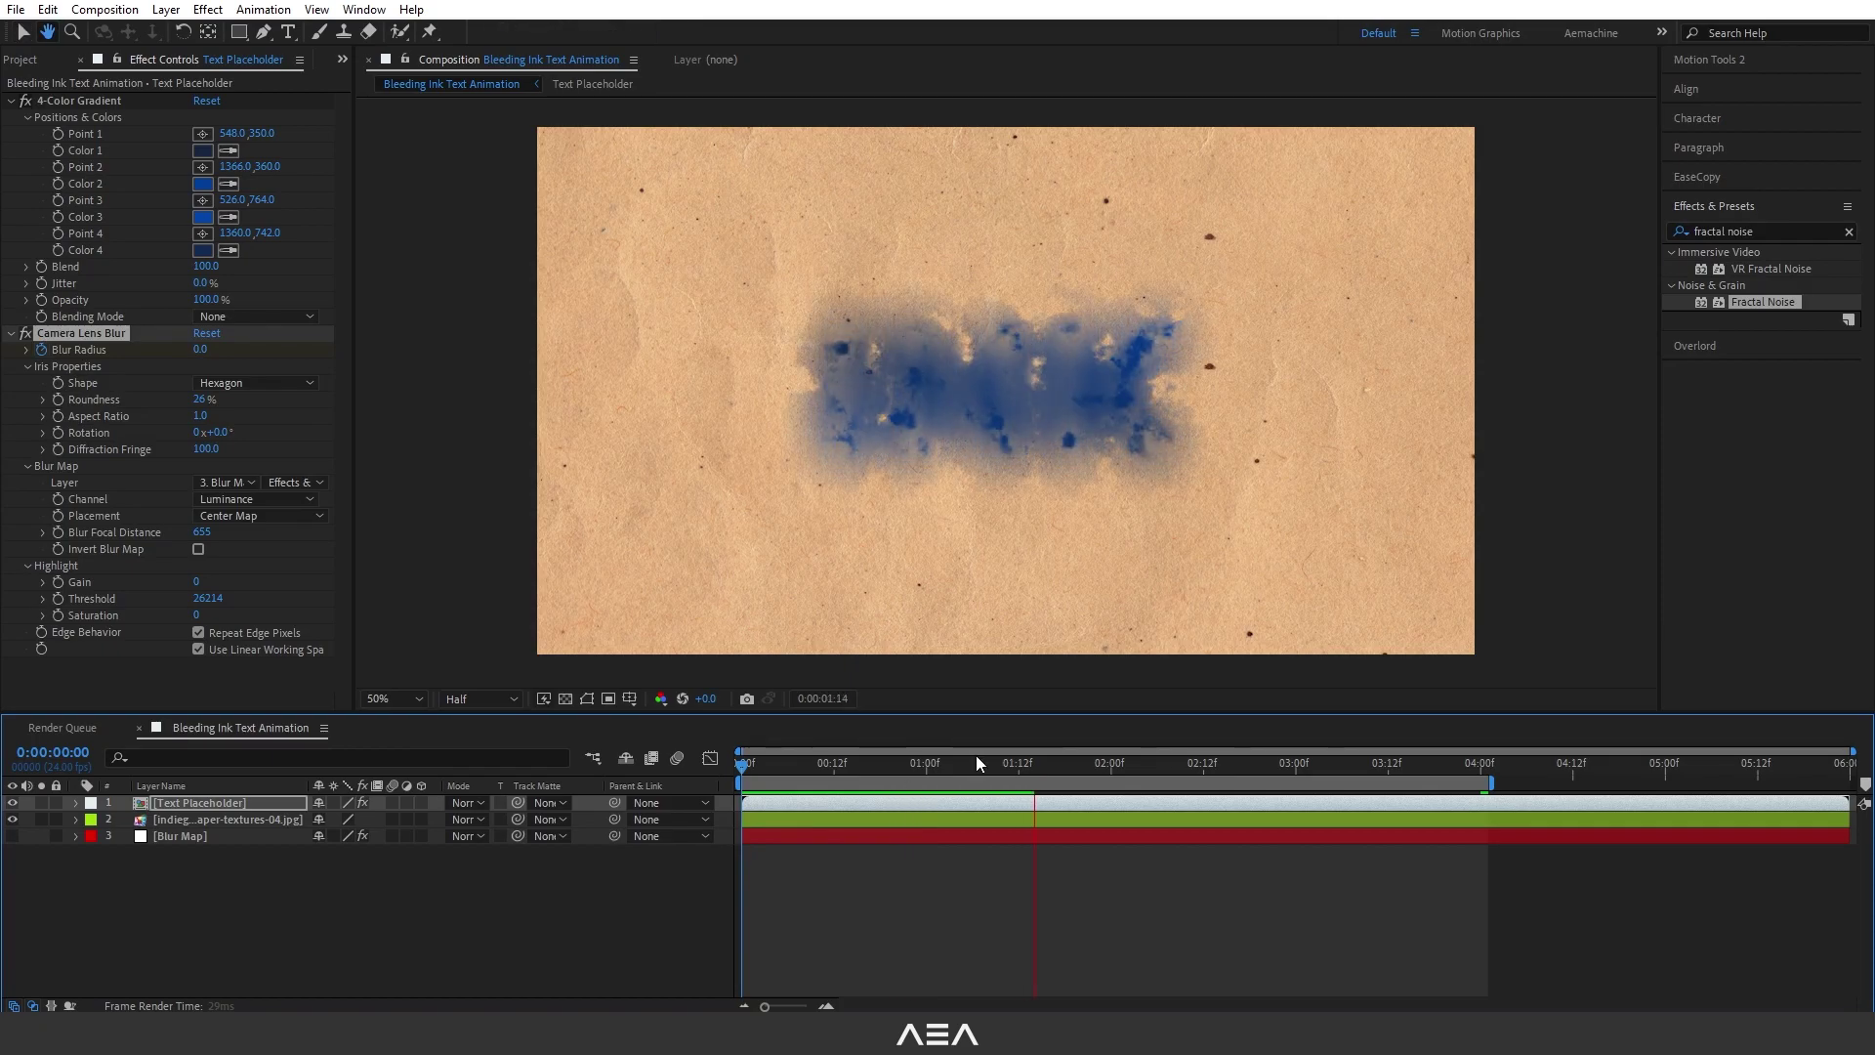
mouse_move(976, 754)
left_mouse_down()
mouse_move(719, 780)
mouse_move(850, 787)
mouse_move(721, 784)
left_mouse_up()
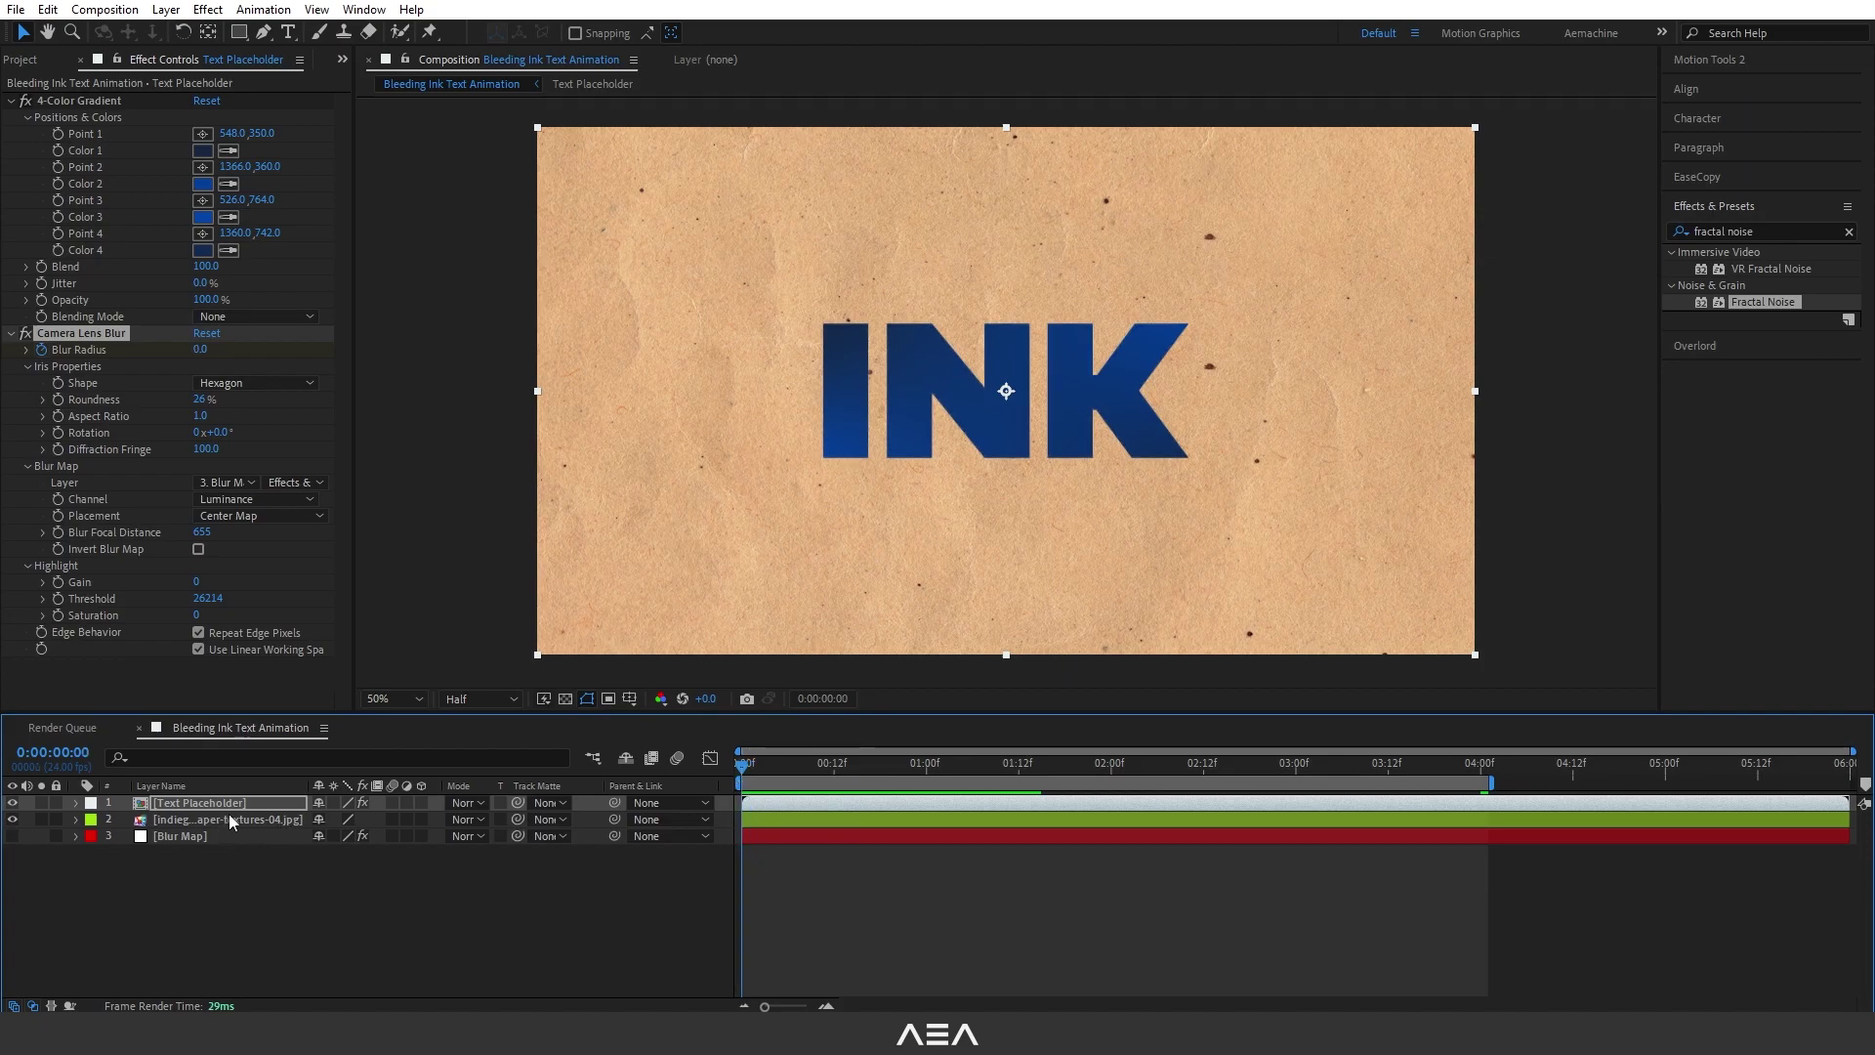
Darken gradient Color 2 and apply a sampled grey-blue to Colors 1 and 3
left_click(203, 152)
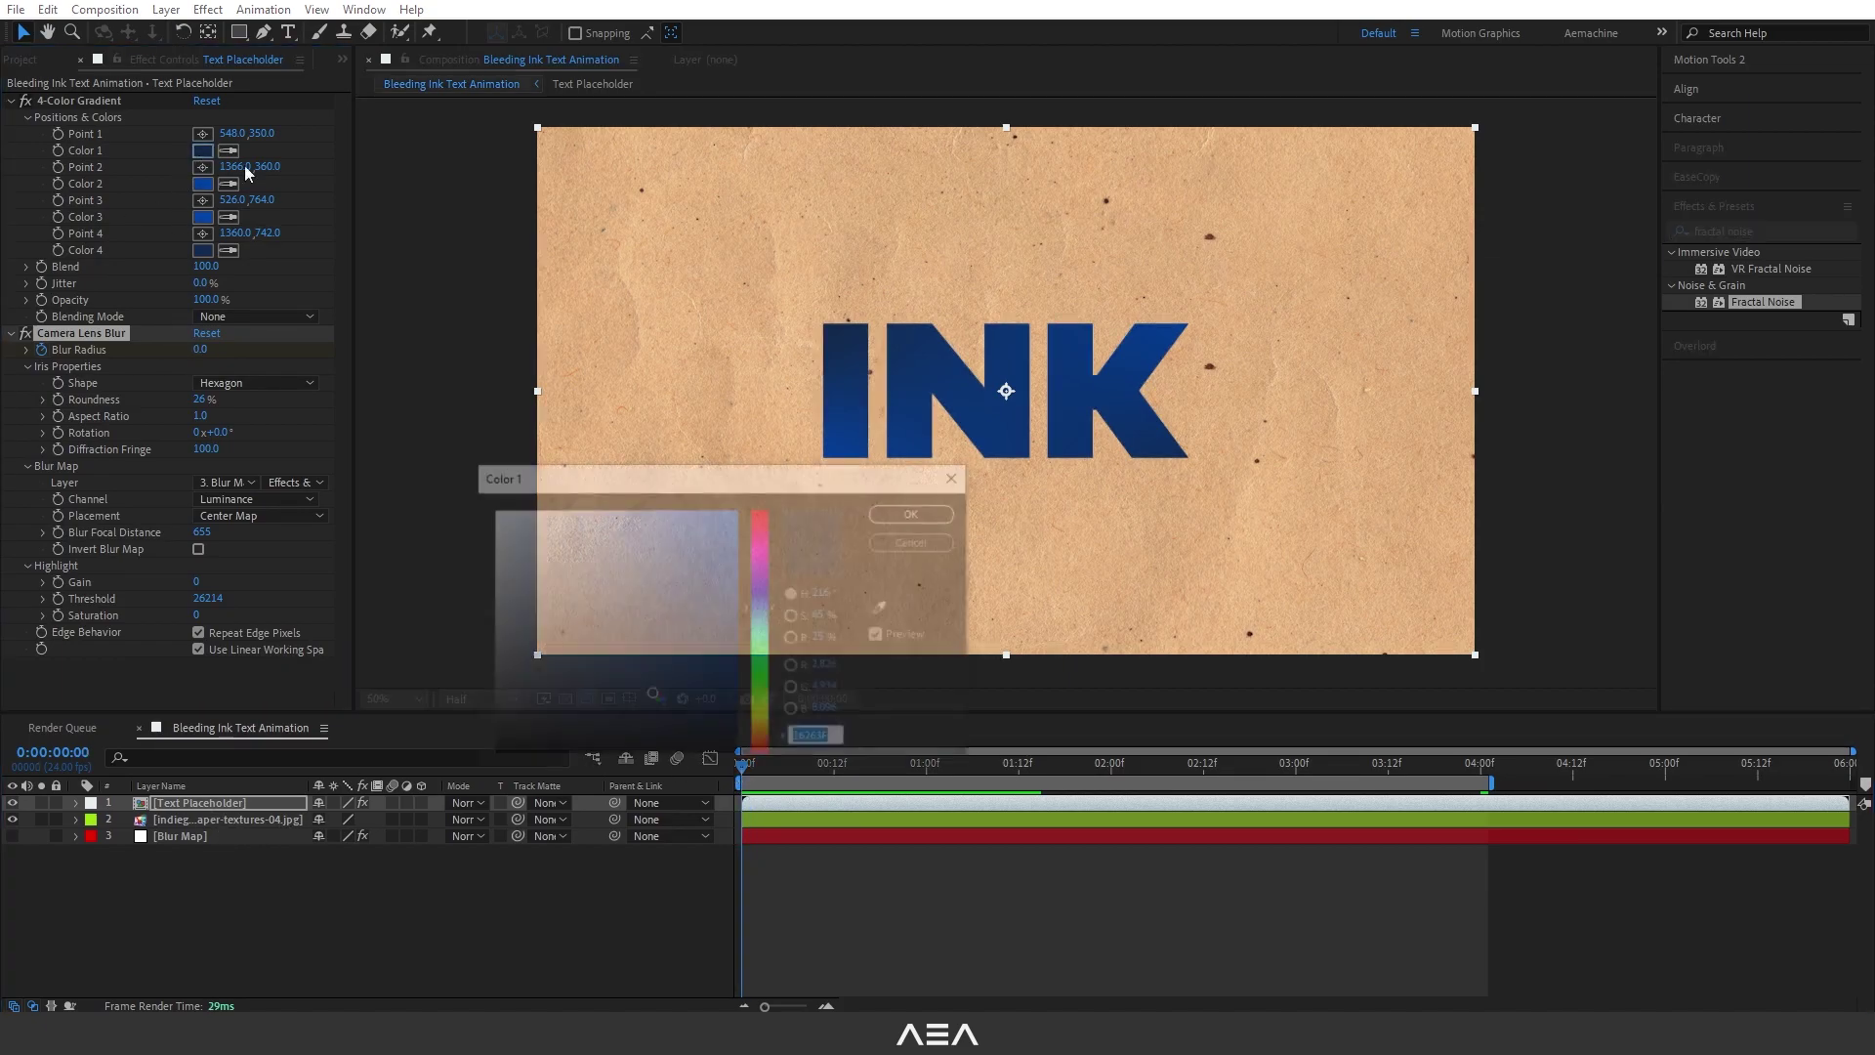
left_click(917, 512)
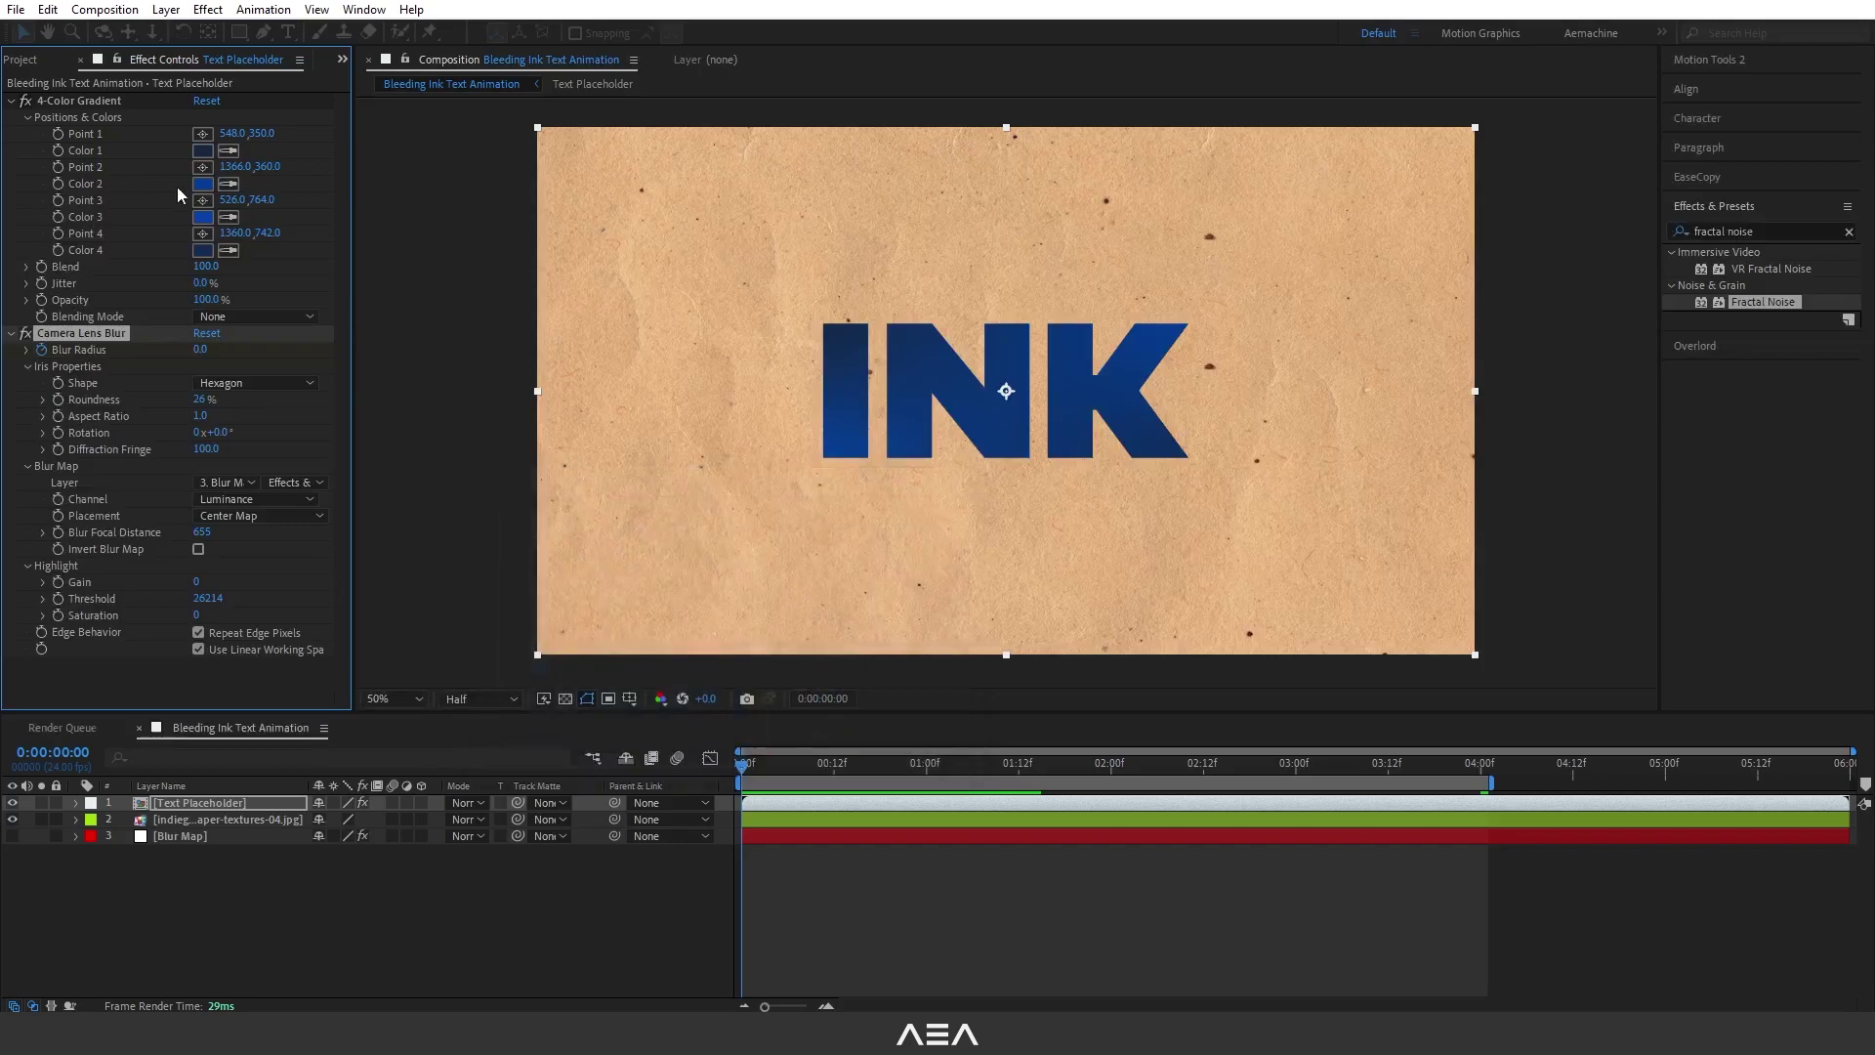
left_click(203, 184)
mouse_move(688, 684)
left_mouse_down()
mouse_move(698, 715)
mouse_move(694, 662)
mouse_move(615, 657)
mouse_move(595, 687)
mouse_move(562, 662)
left_mouse_up()
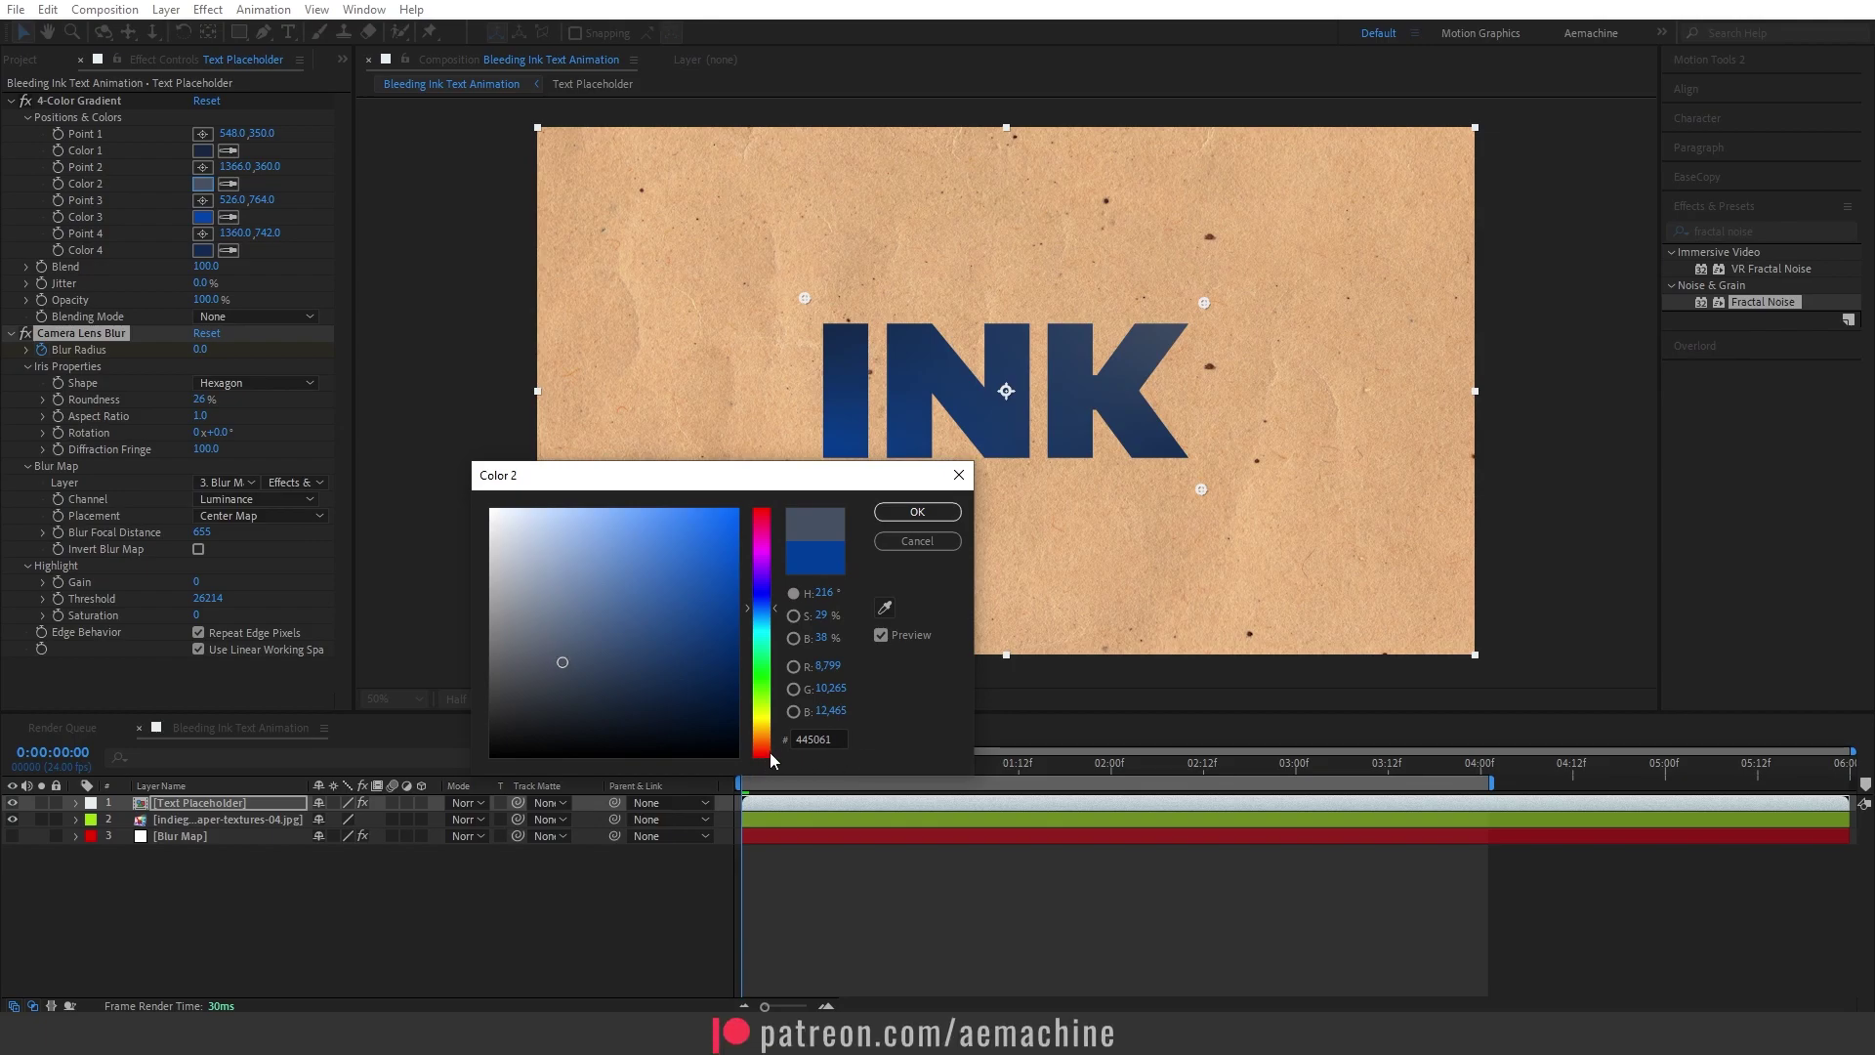
left_click(918, 512)
left_click(229, 151)
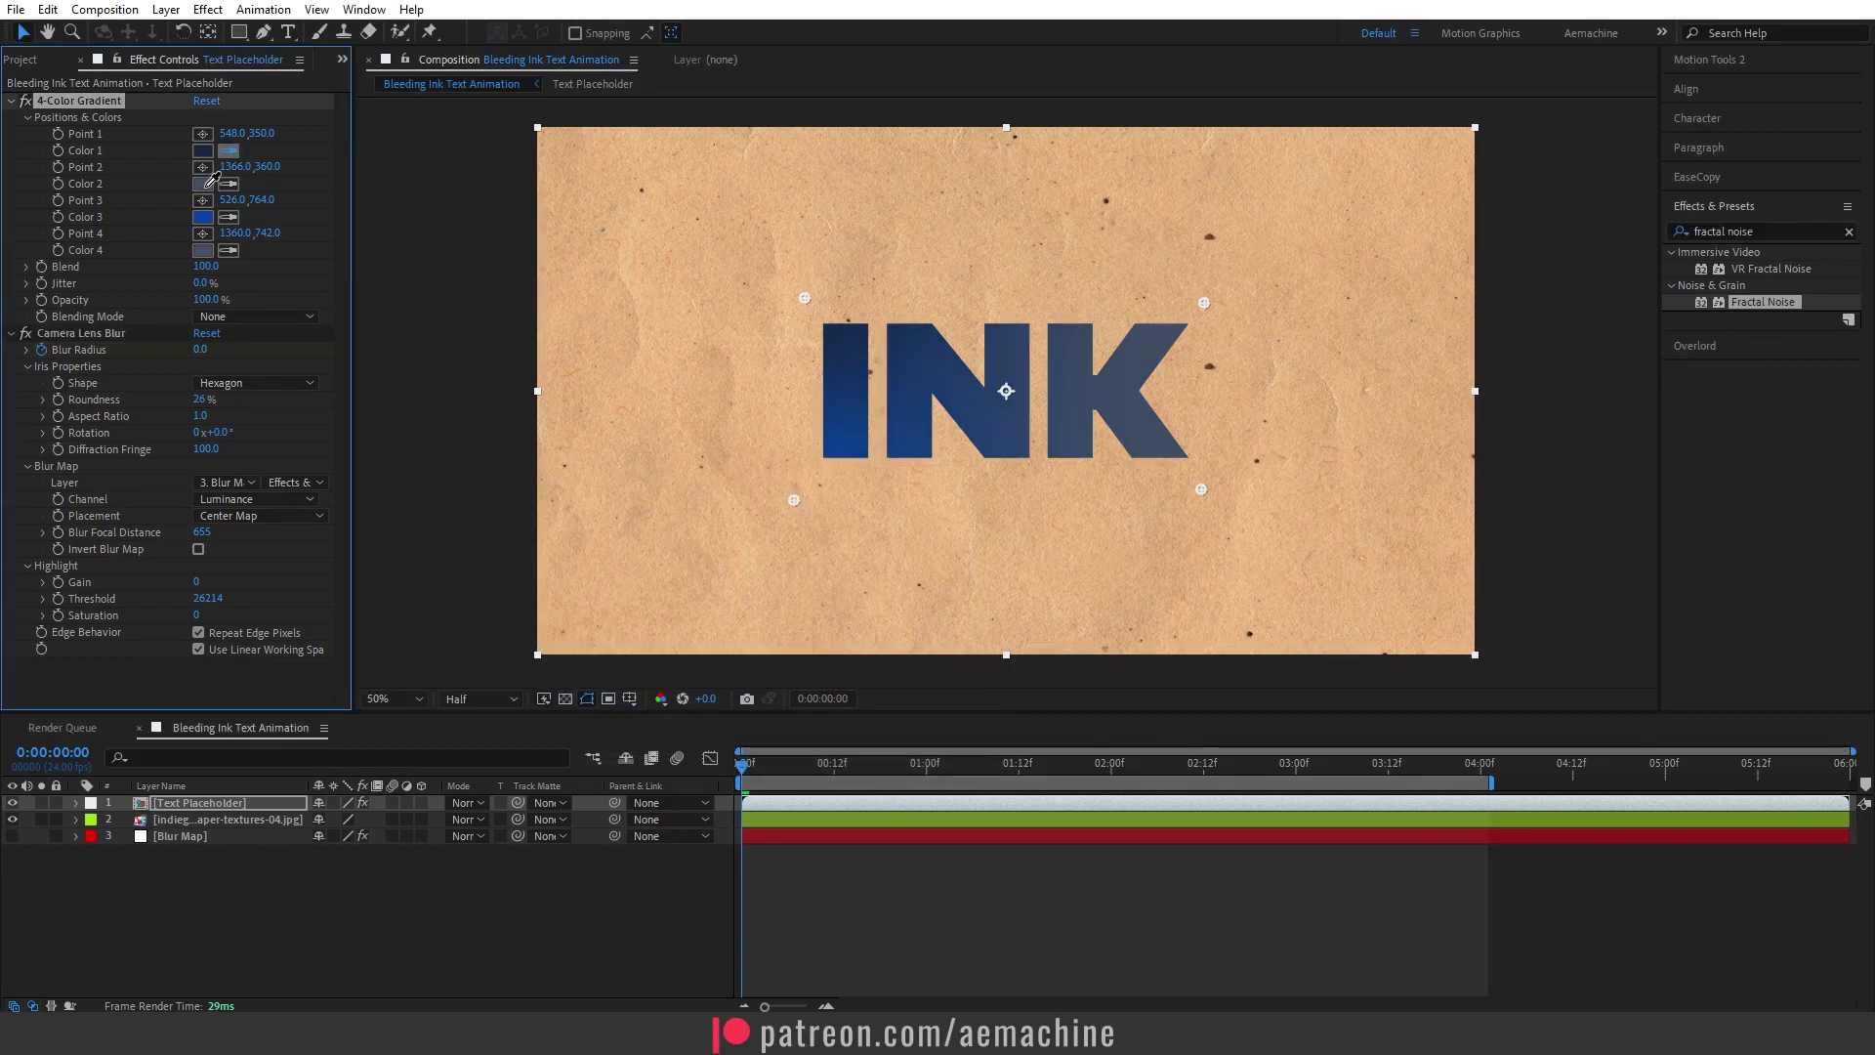
left_click(202, 183)
left_click(229, 216)
left_click(202, 184)
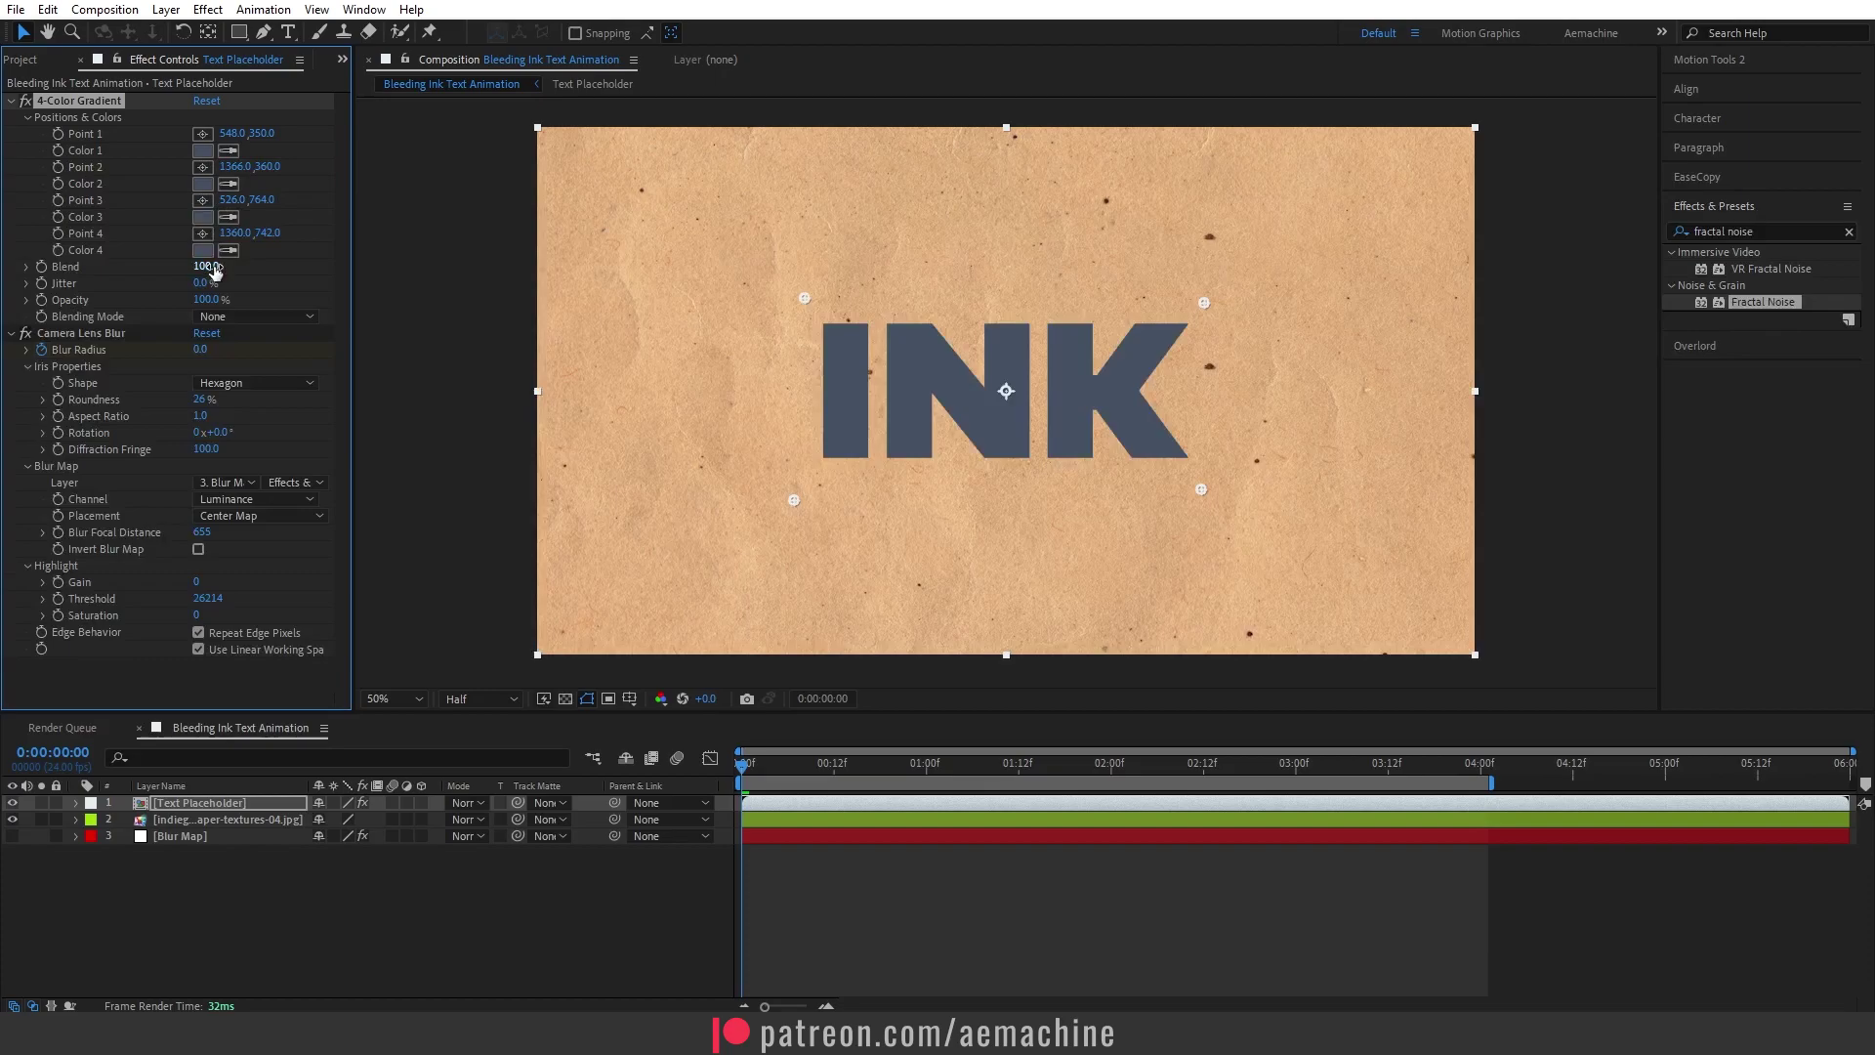
Set Color 3 to 364152 and Color 2 to dark navy 1E2734, then preview the recoloured animation
left_click(203, 217)
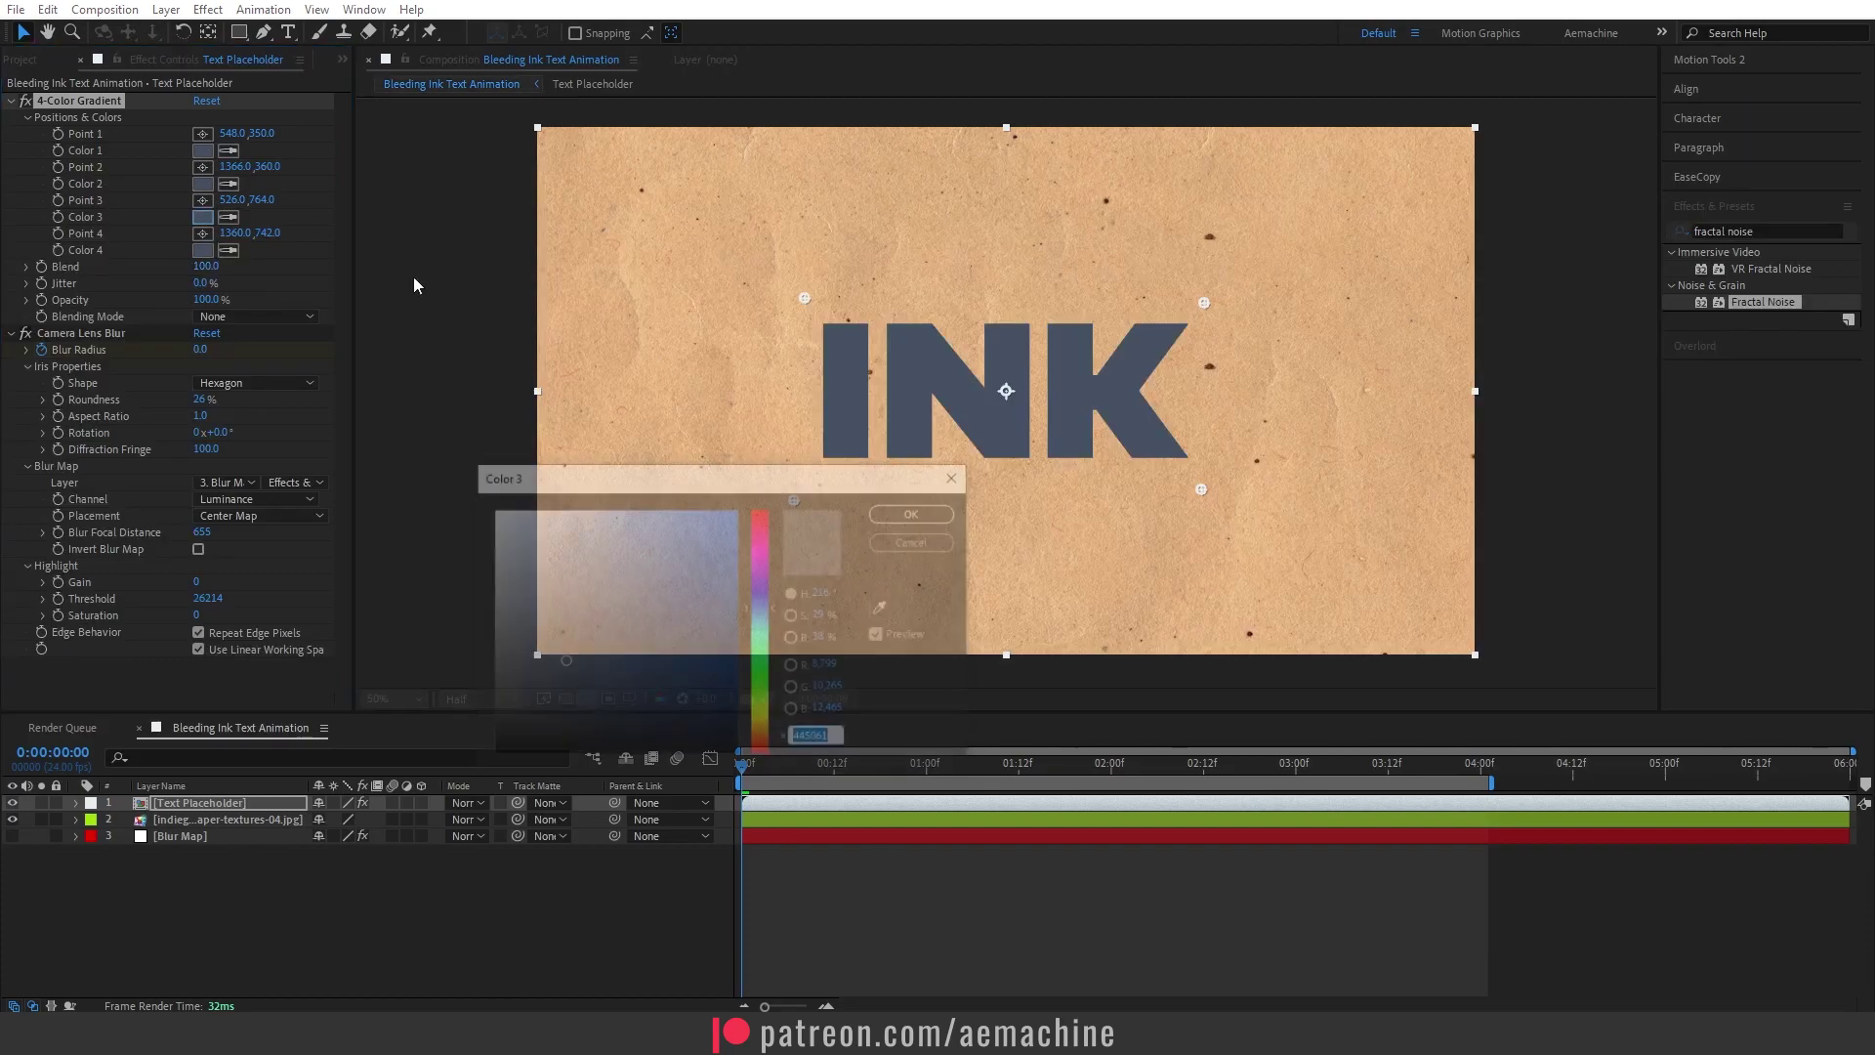
left_click_drag(567, 667, 596, 696)
key("Return")
left_click(203, 183)
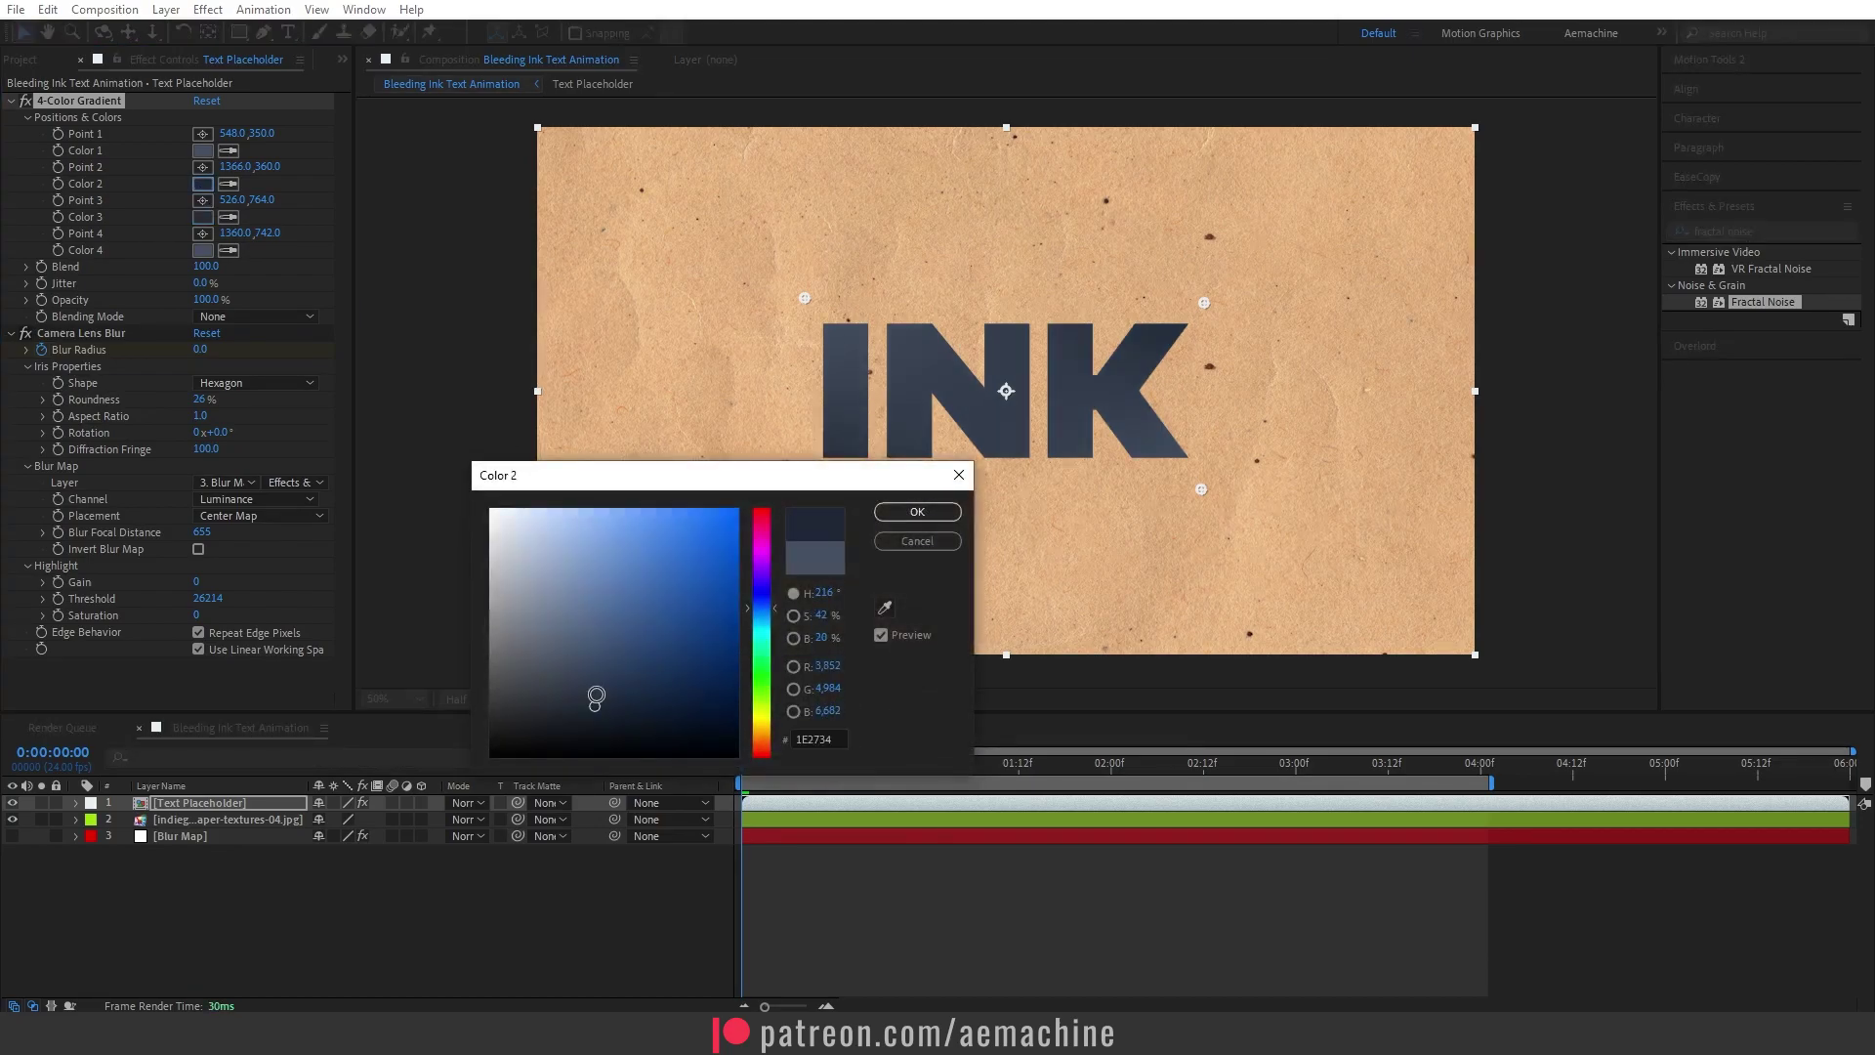
left_click(915, 515)
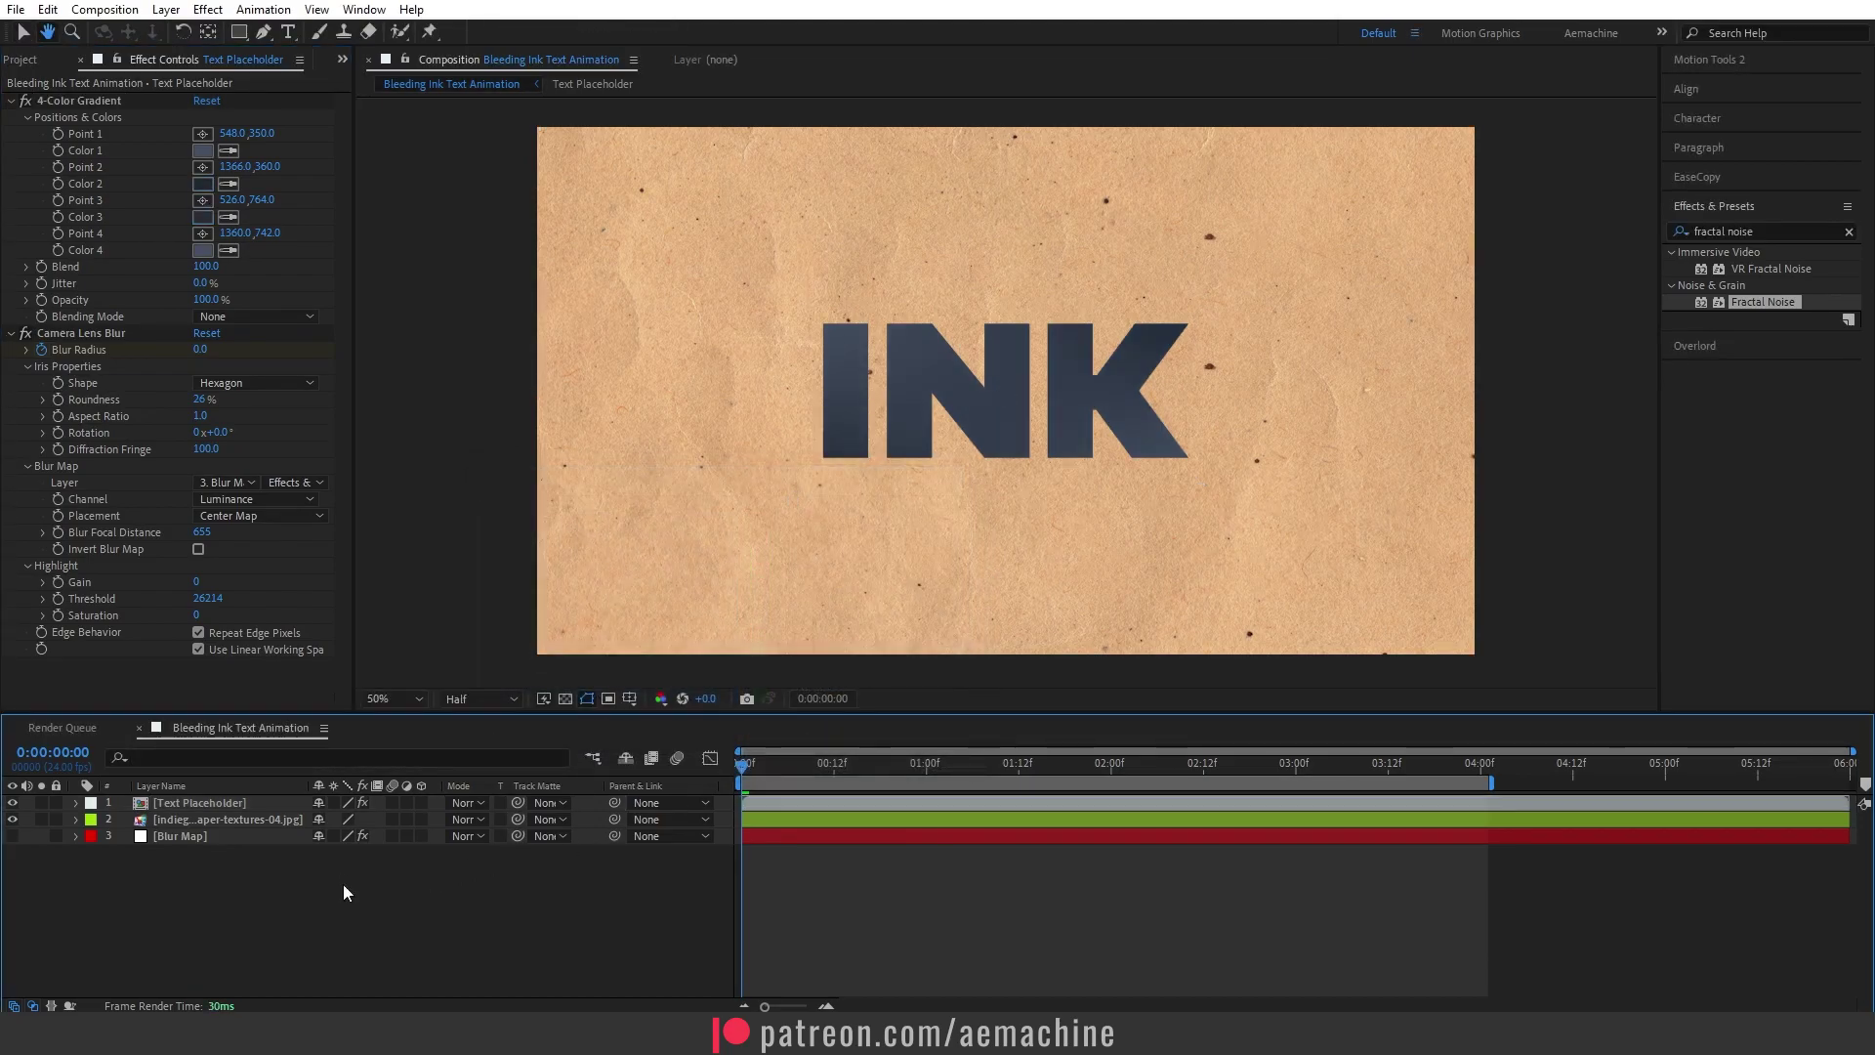
key("space")
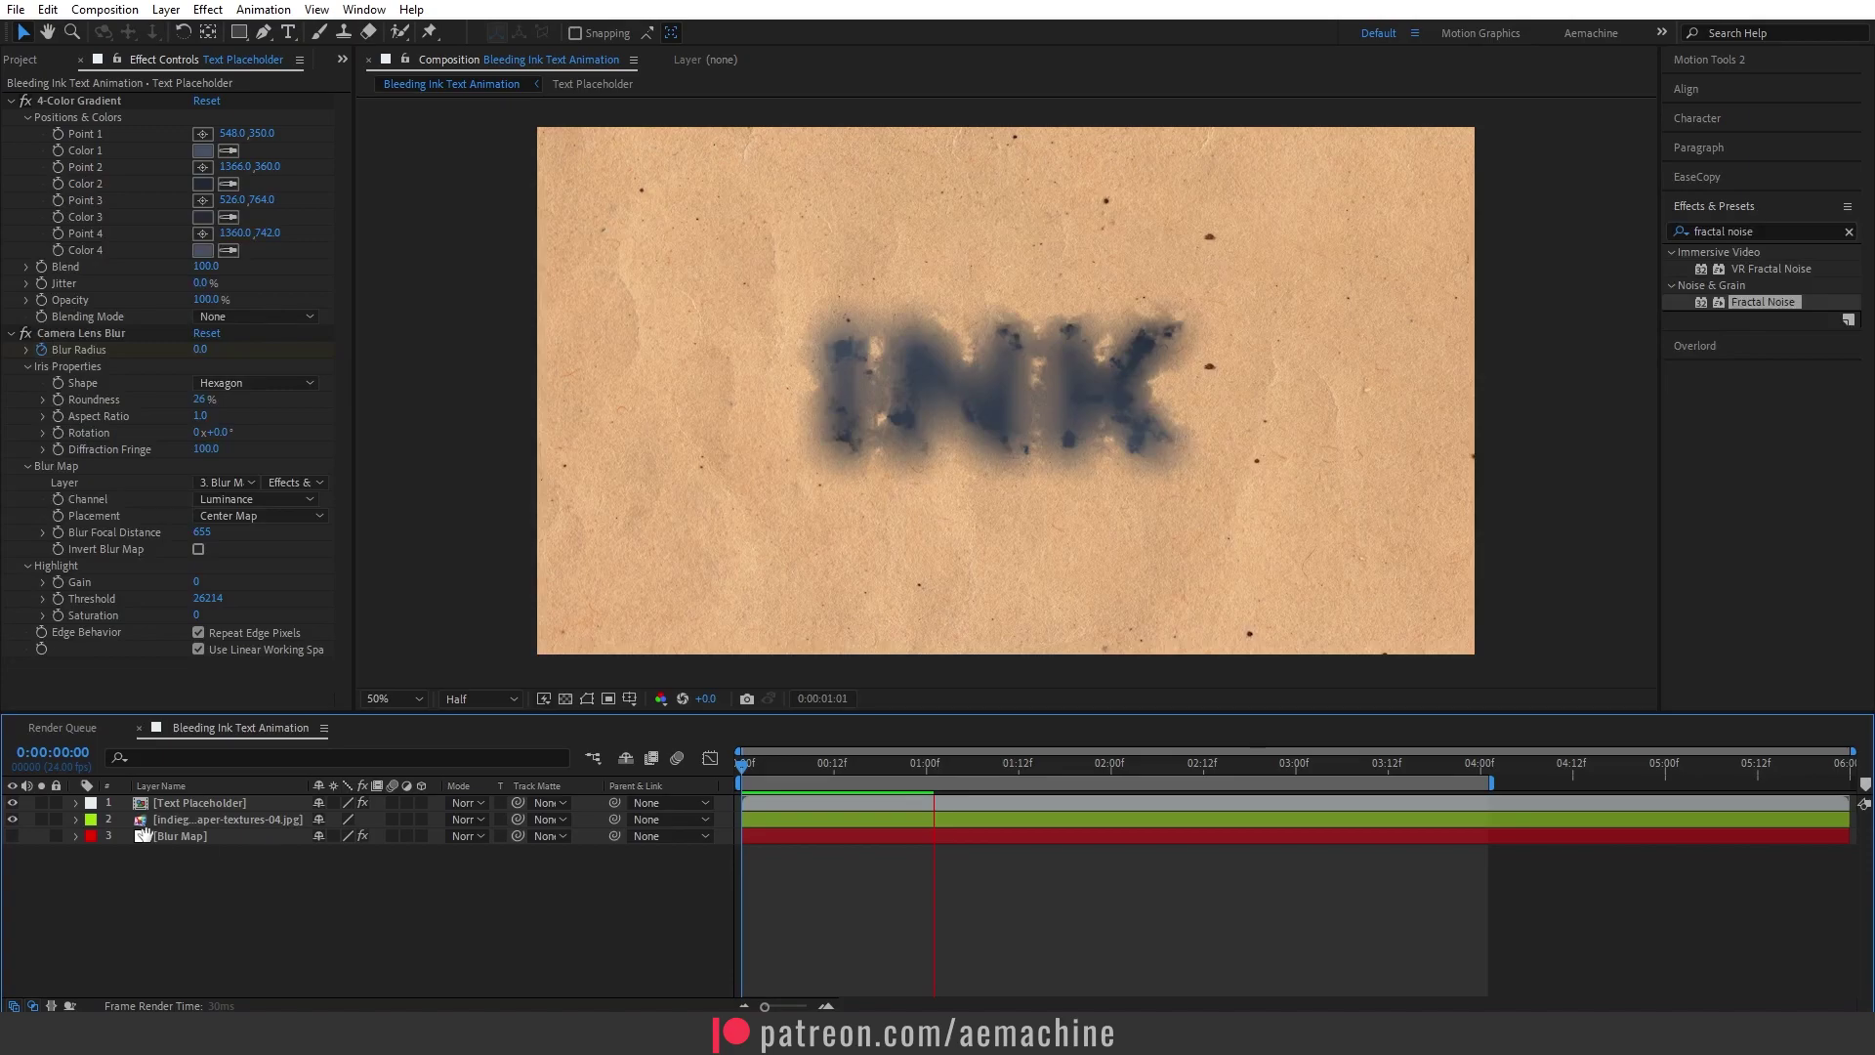
Stop the preview, lower the Text Placeholder opacity to 92%, and return to the start
left_click(177, 807)
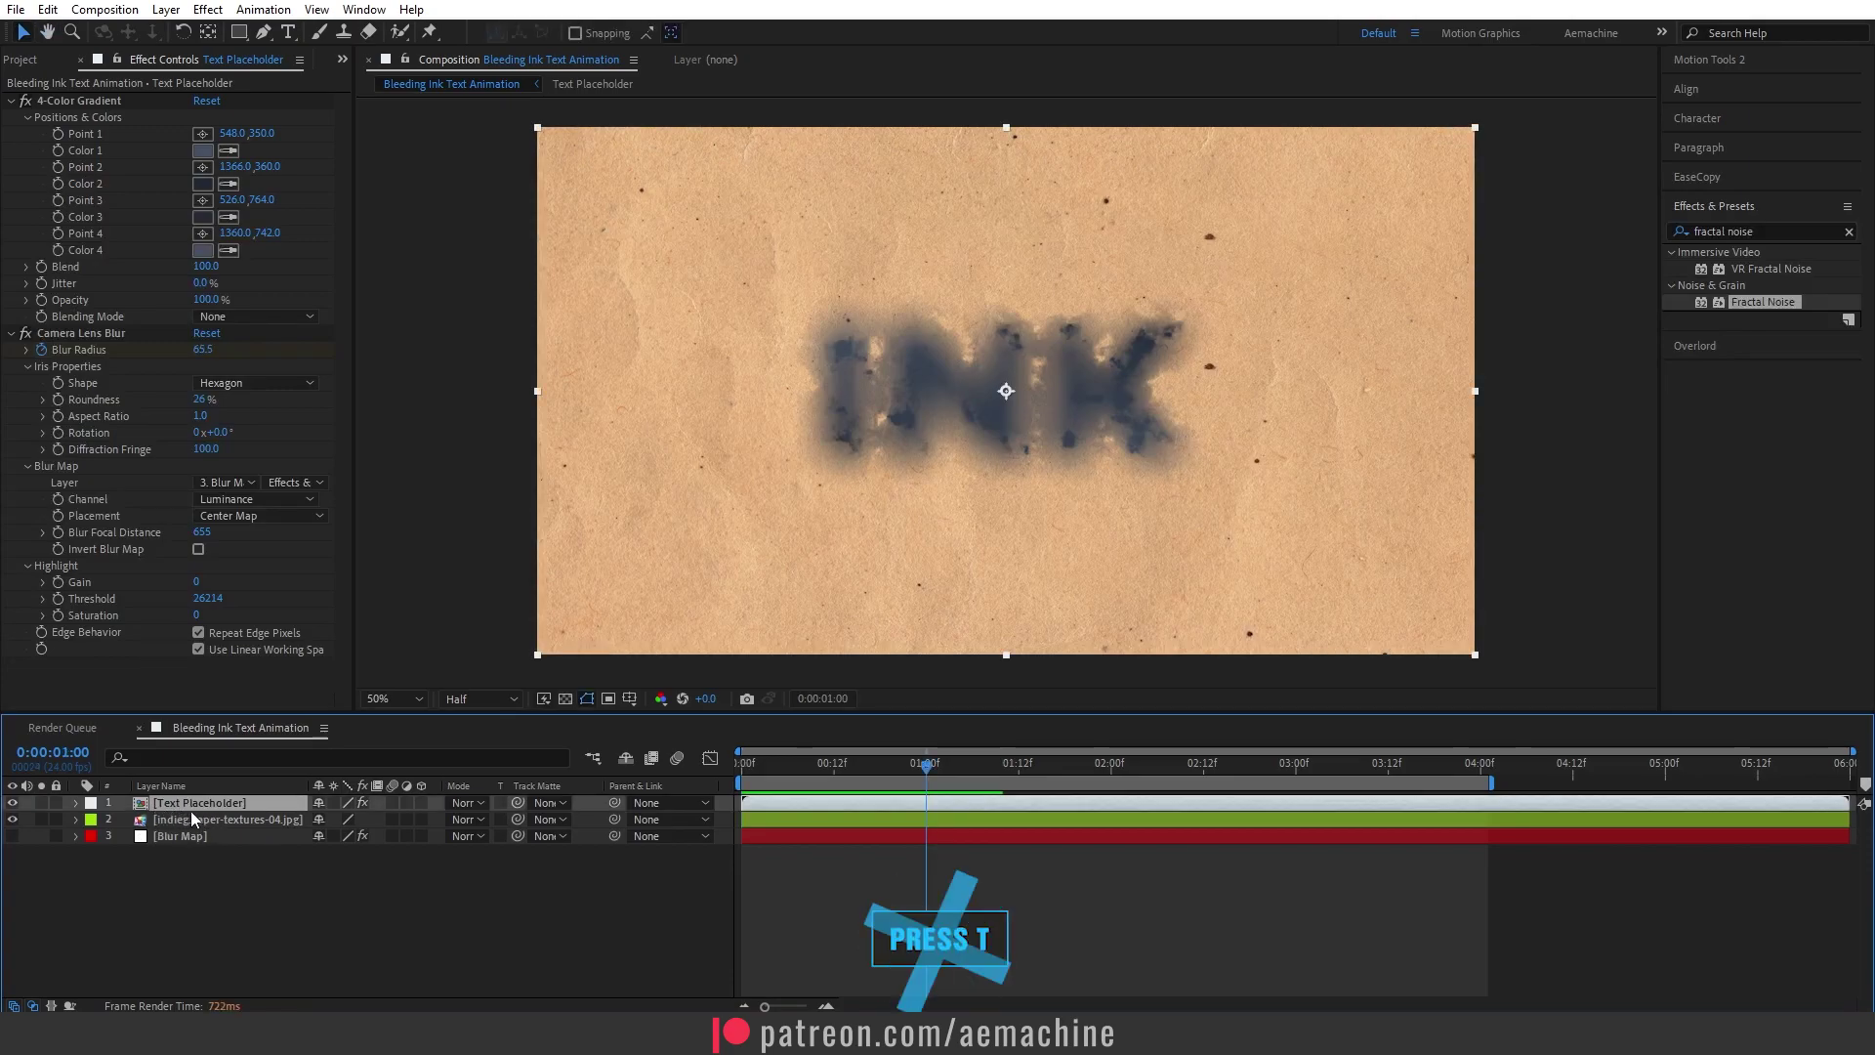
key("t")
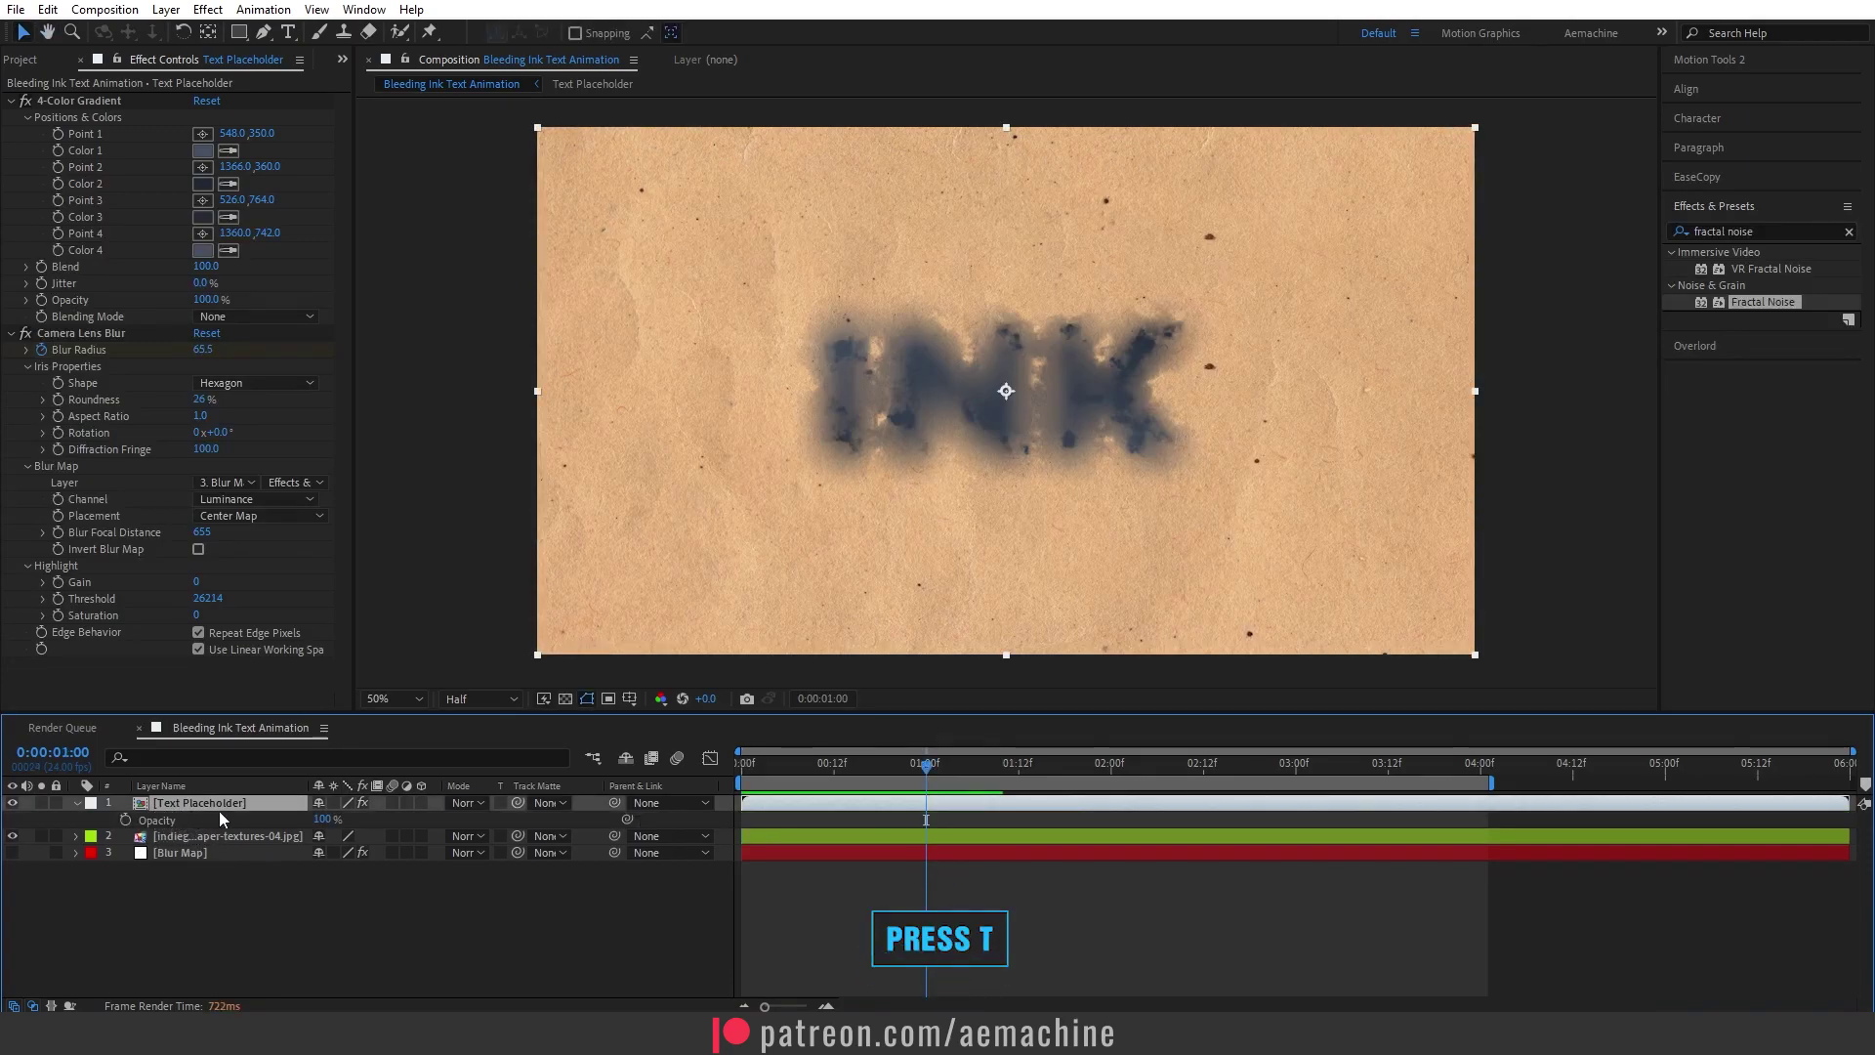
left_click_drag(327, 829, 321, 827)
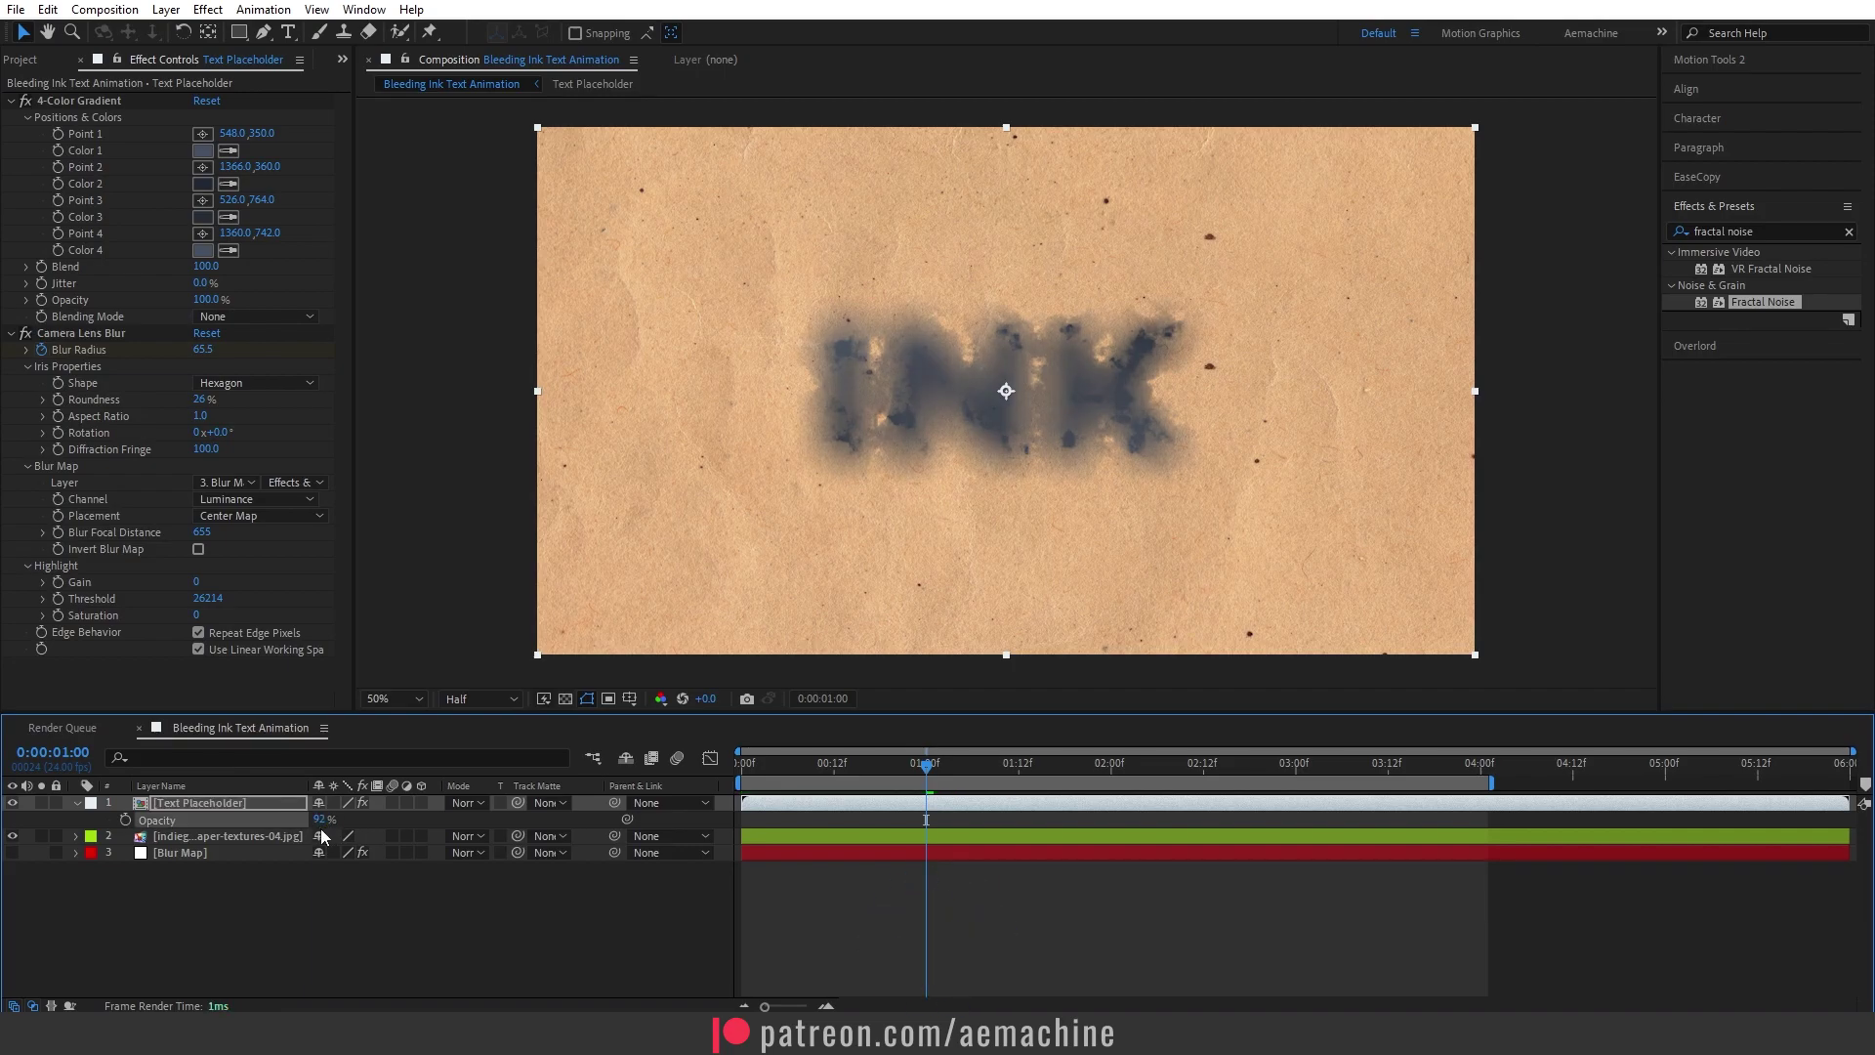
left_click(739, 778)
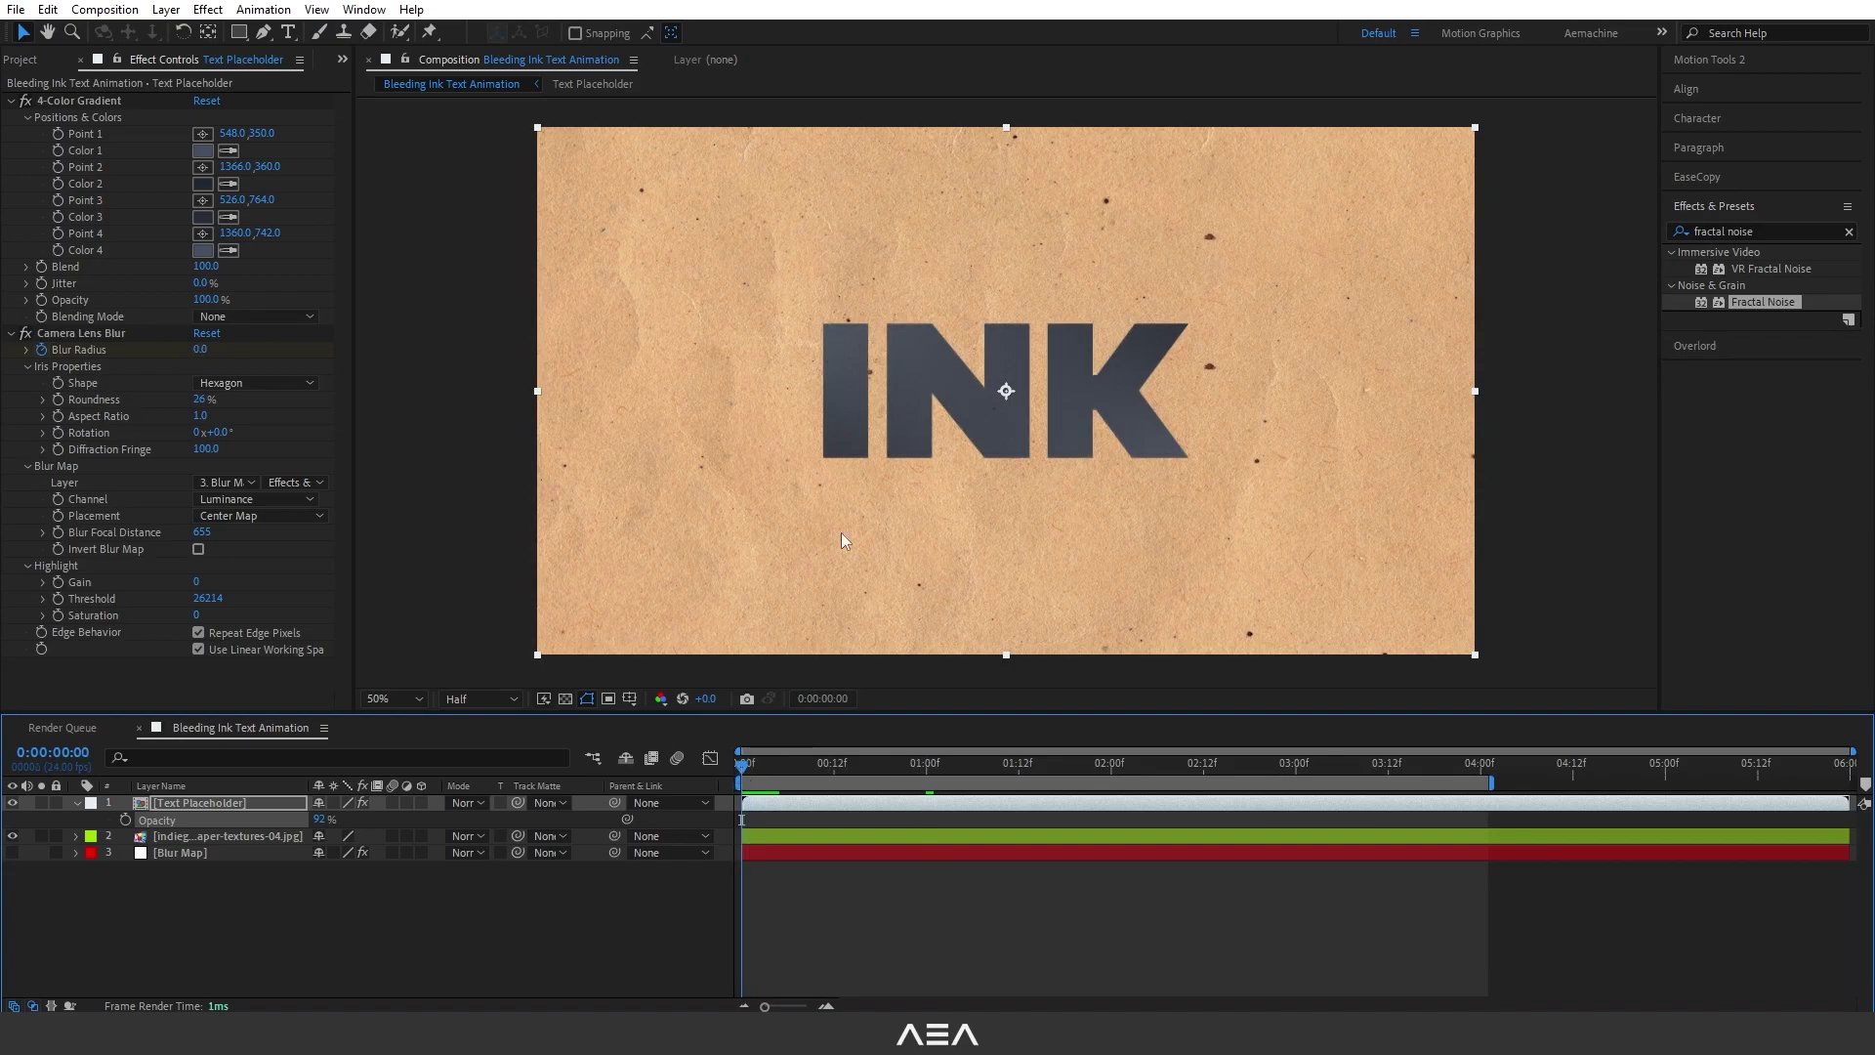
Play the INK bleed preview from the start and show the Project panel
key("space")
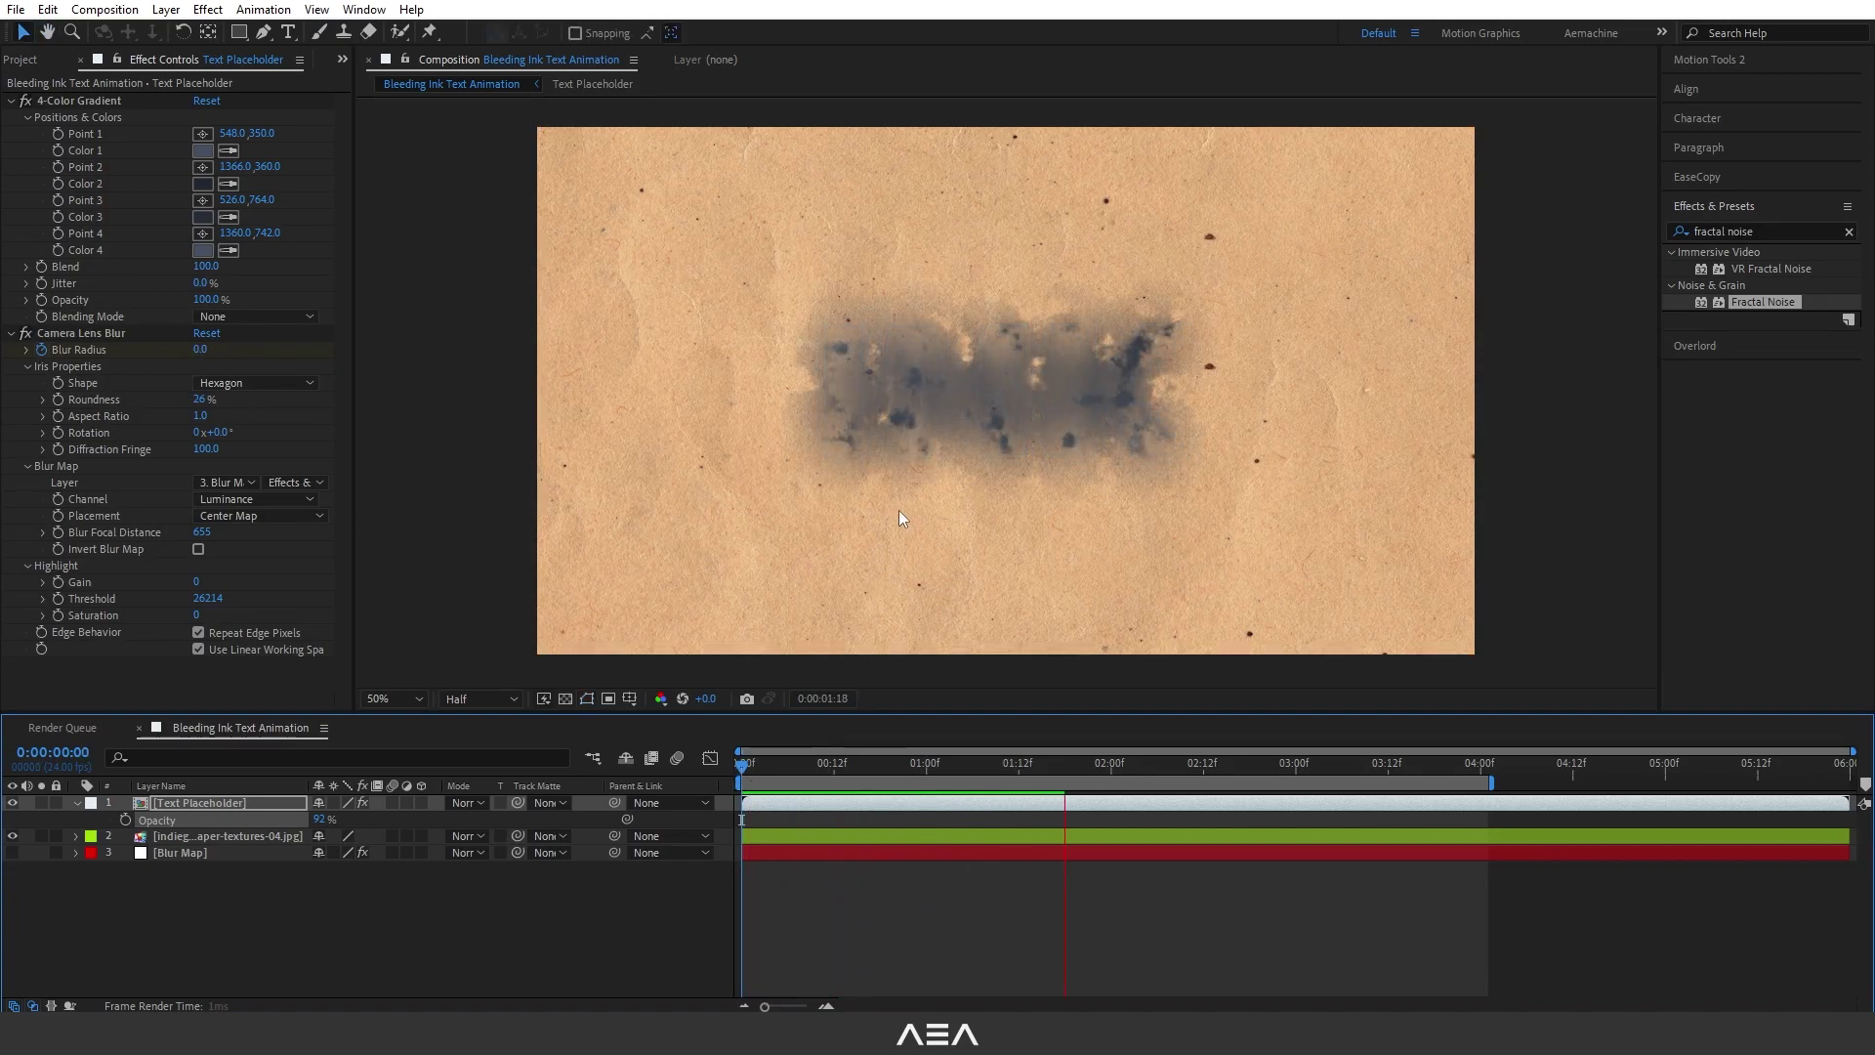
left_click(819, 887)
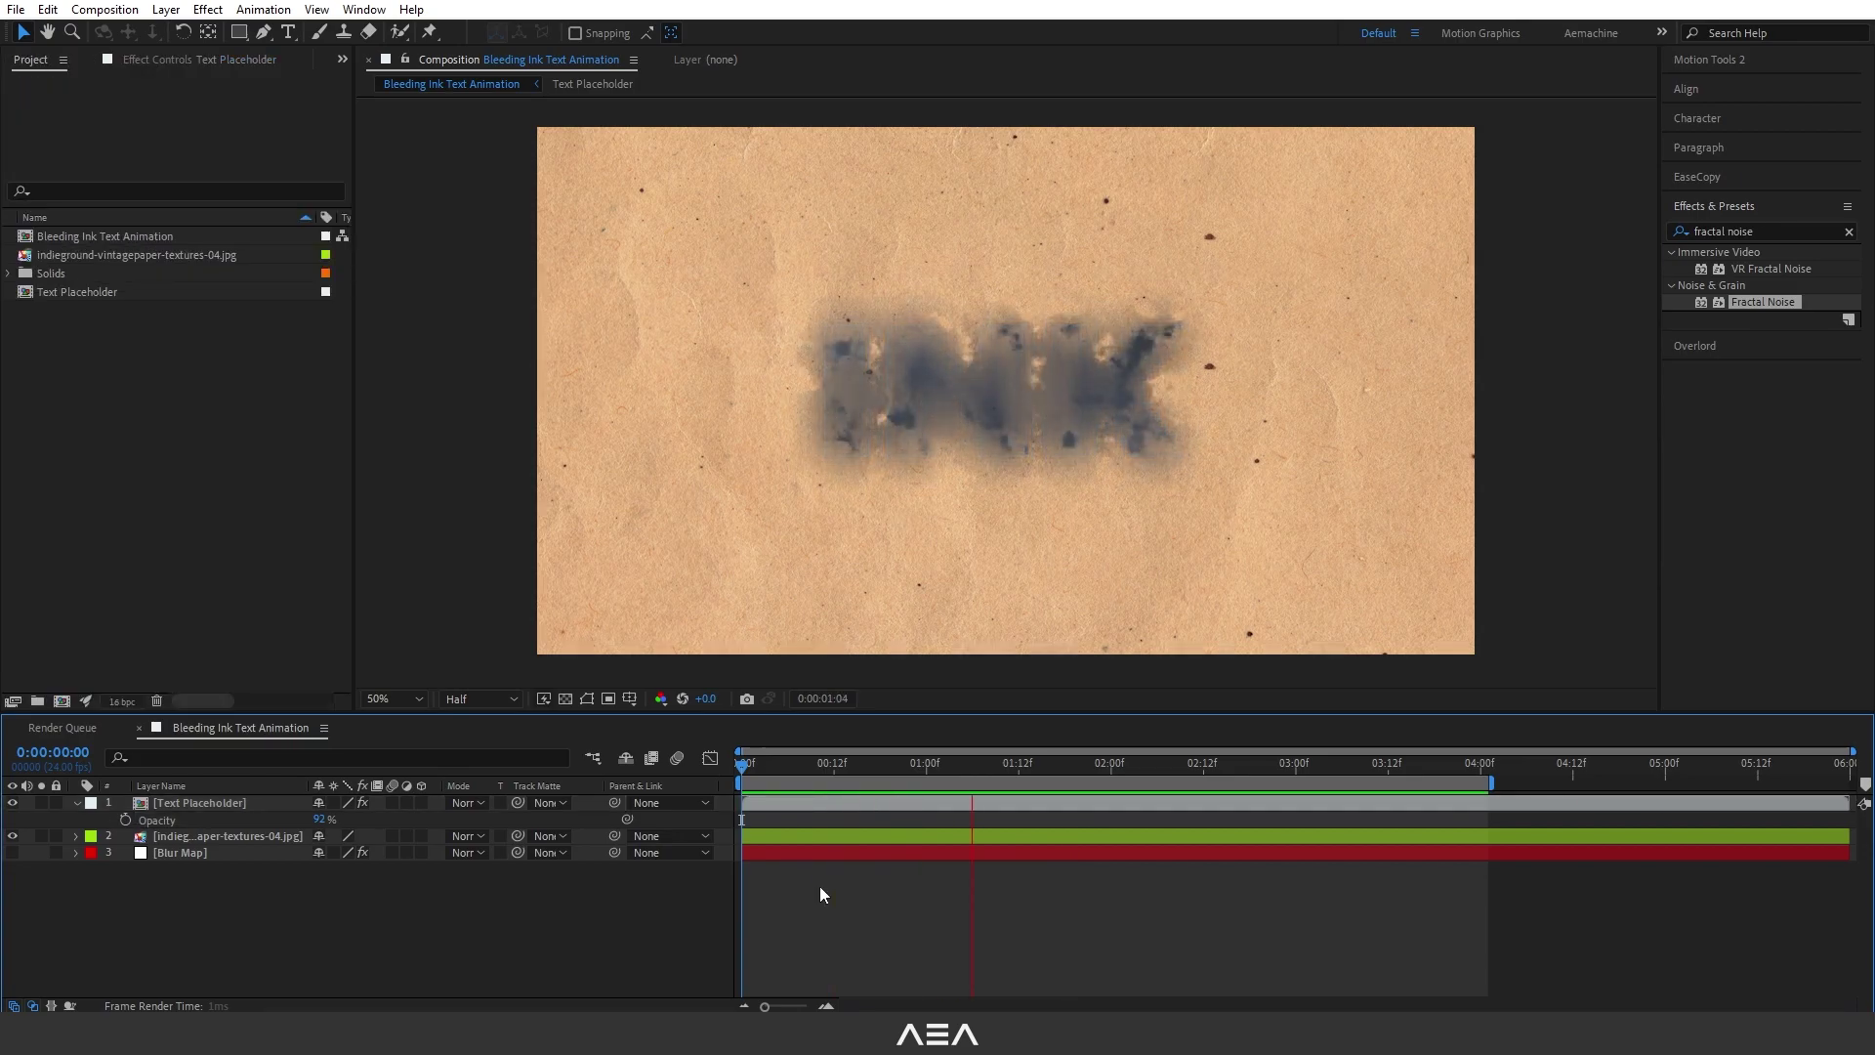